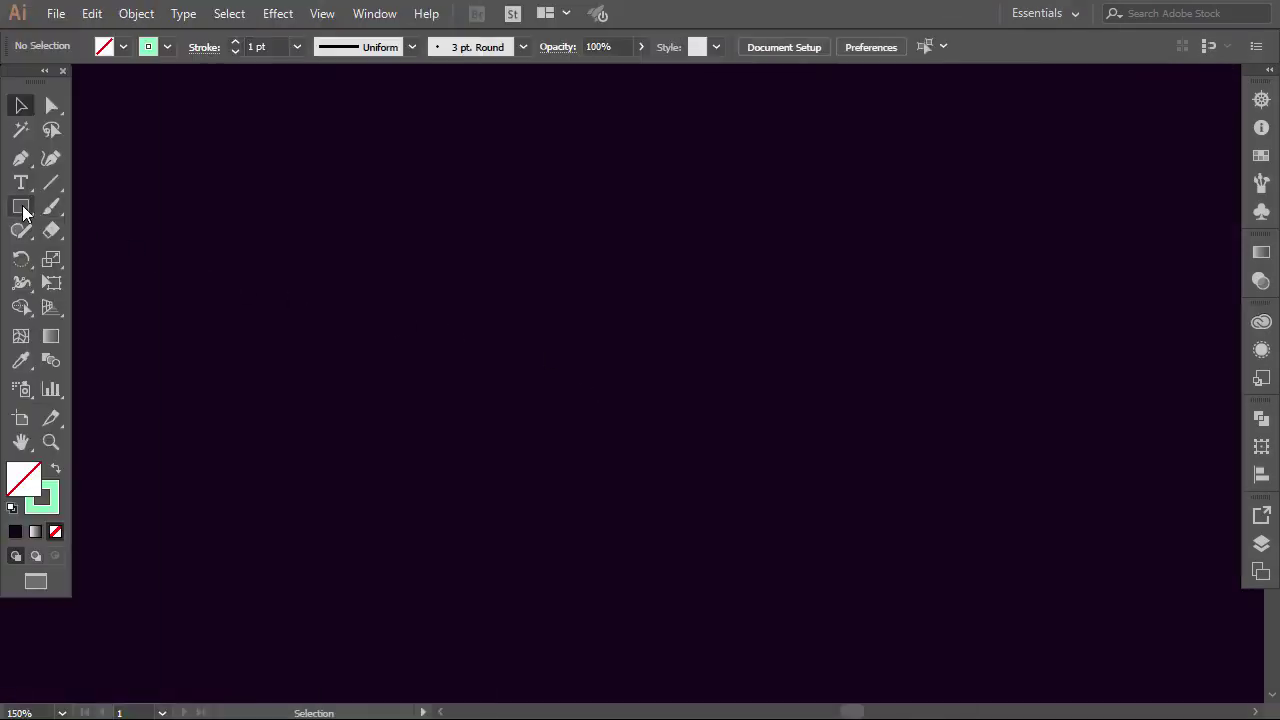
- Draw an unfilled square with a 1 pt green stroke, about 152 px per side, in the middle of the artboard
click(22, 207)
drag(494, 273, 722, 501)
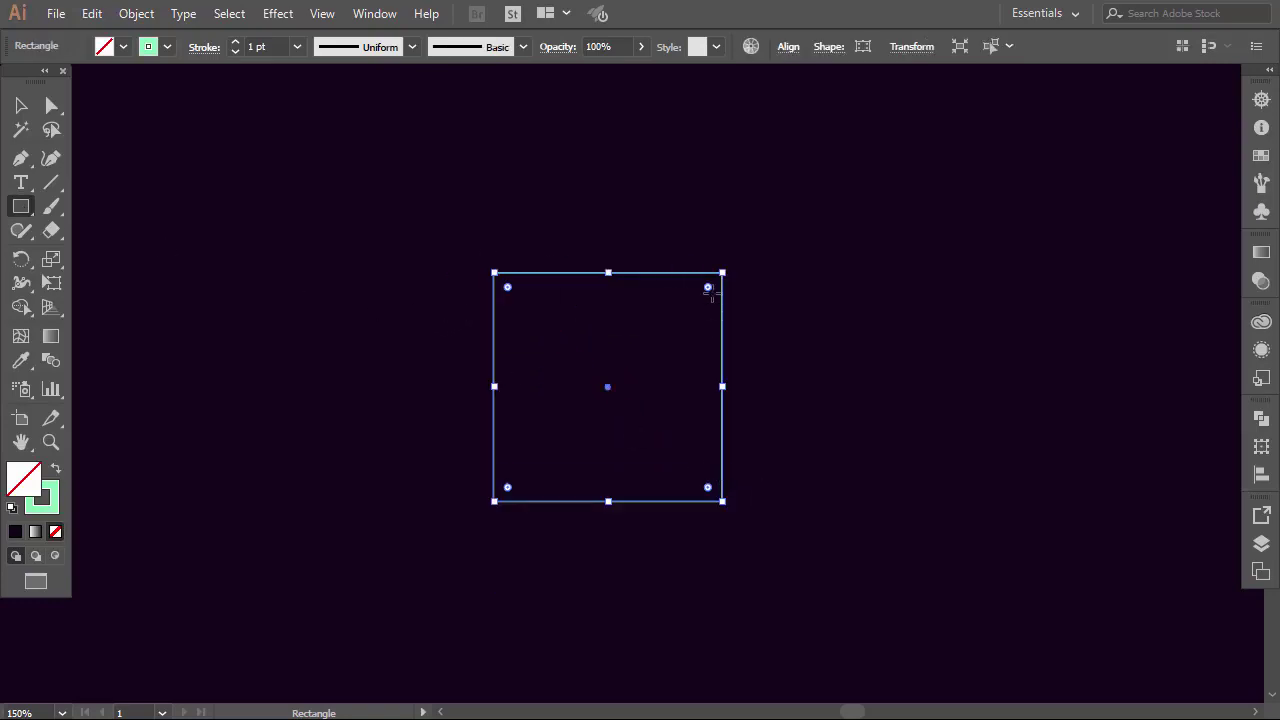
click(20, 100)
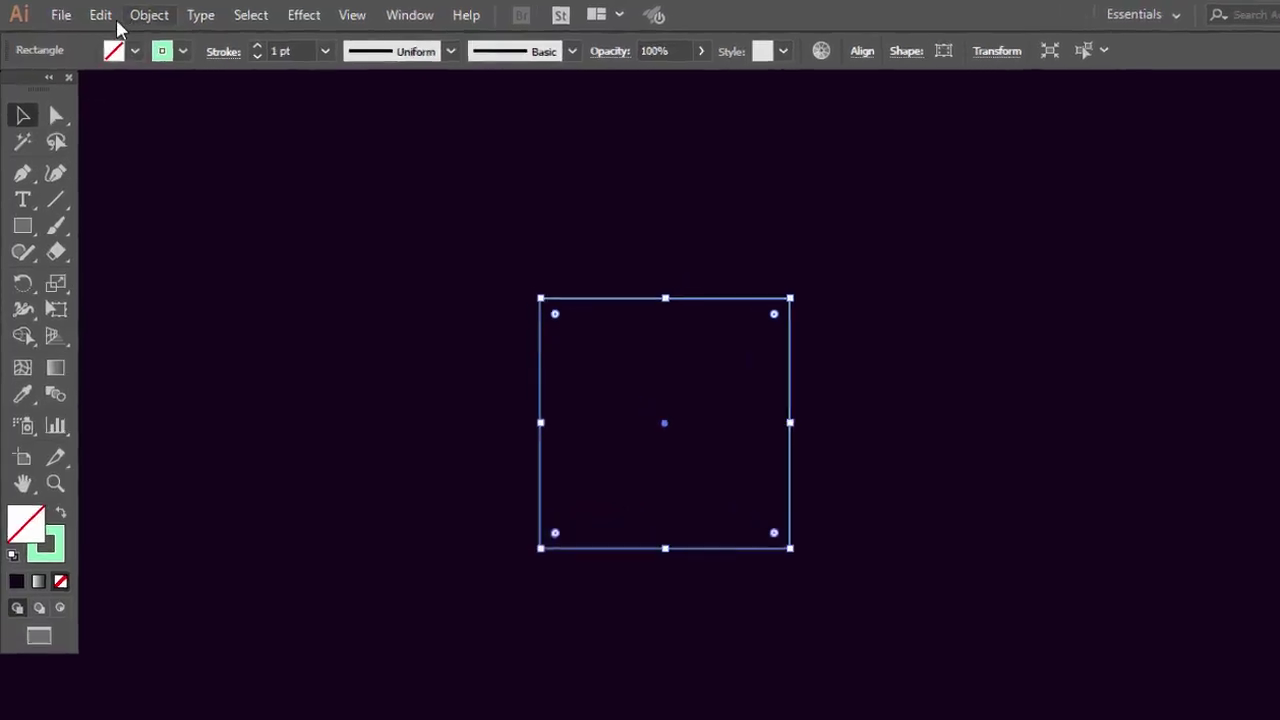
- Copy the square and paste the duplicate in place over the original
click(91, 13)
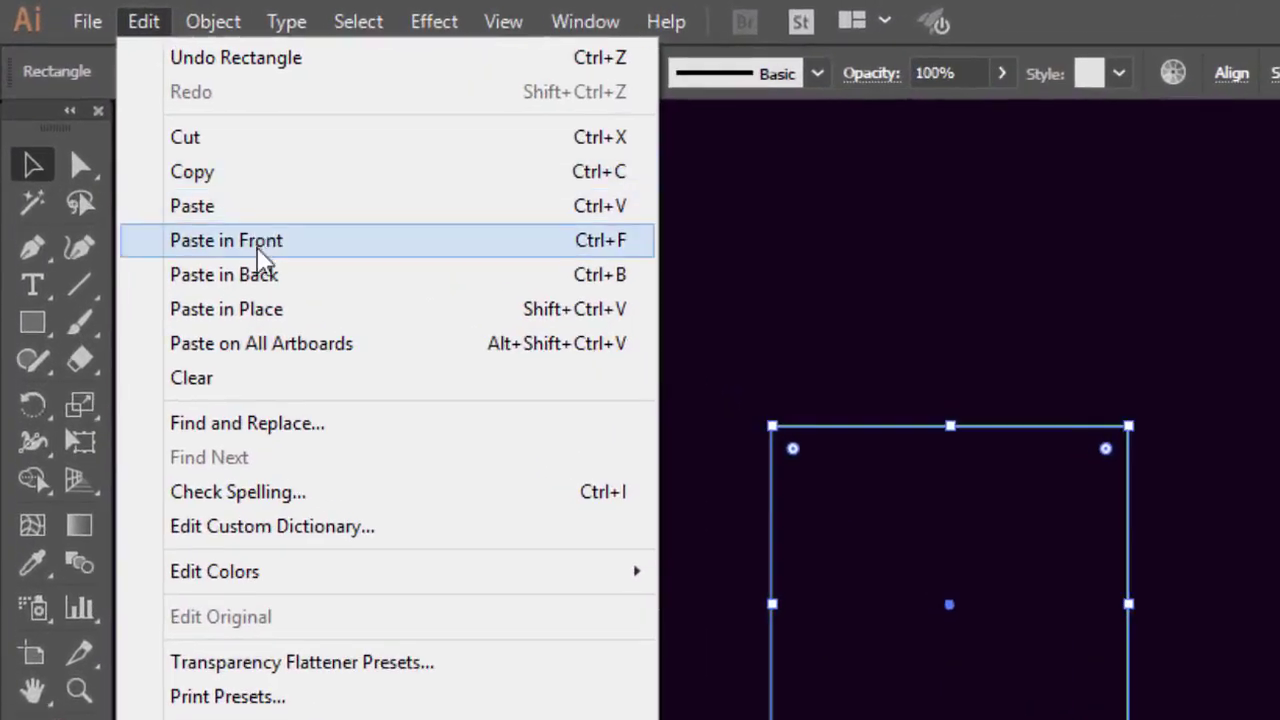
click(209, 172)
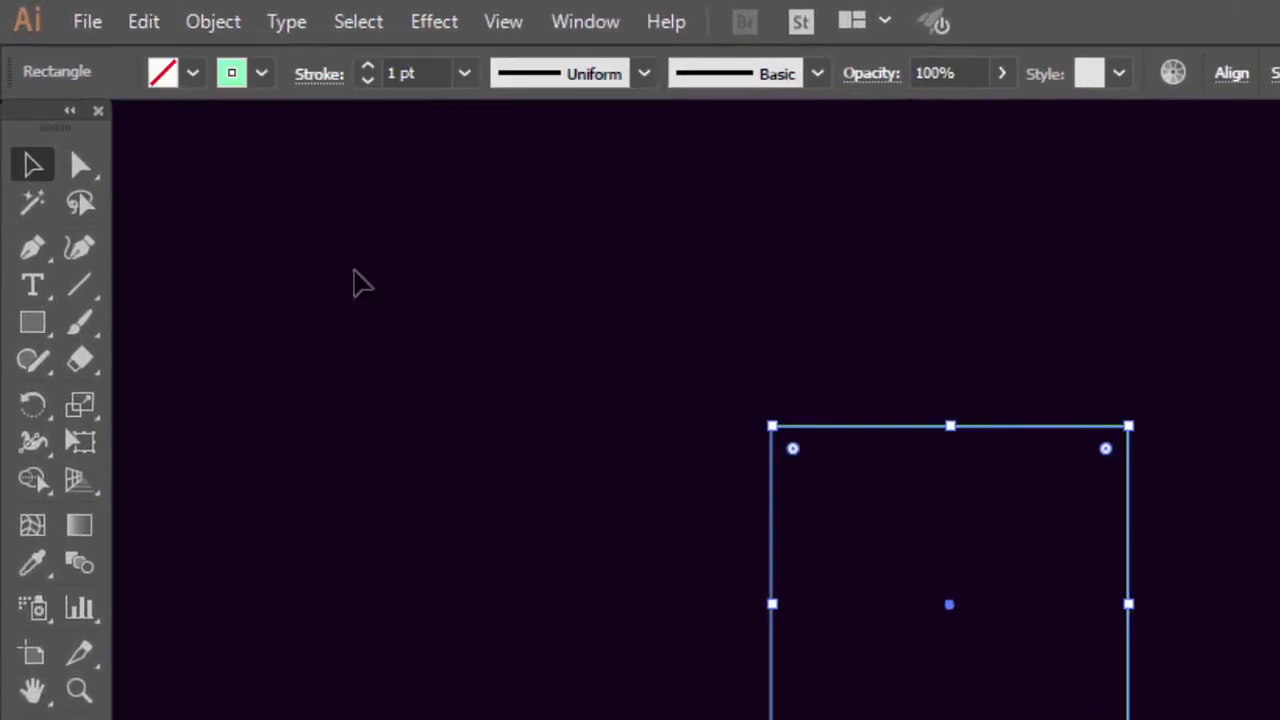
click(571, 386)
click(143, 21)
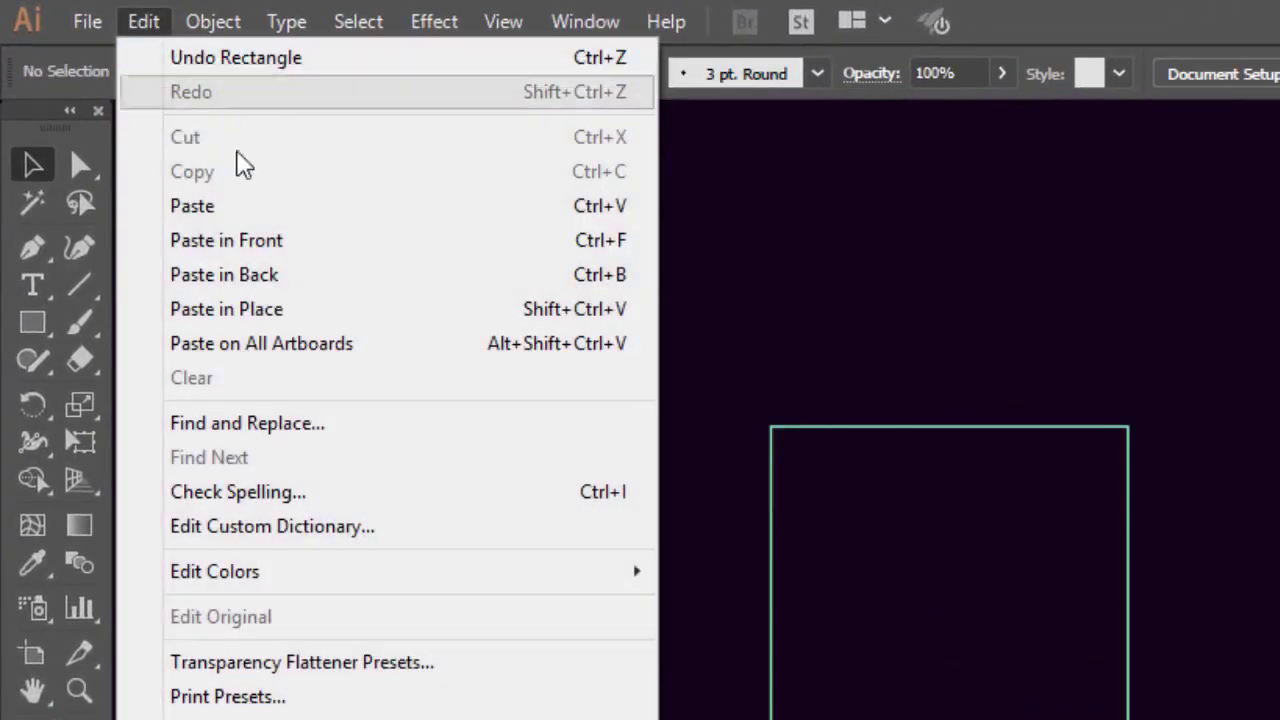
click(223, 306)
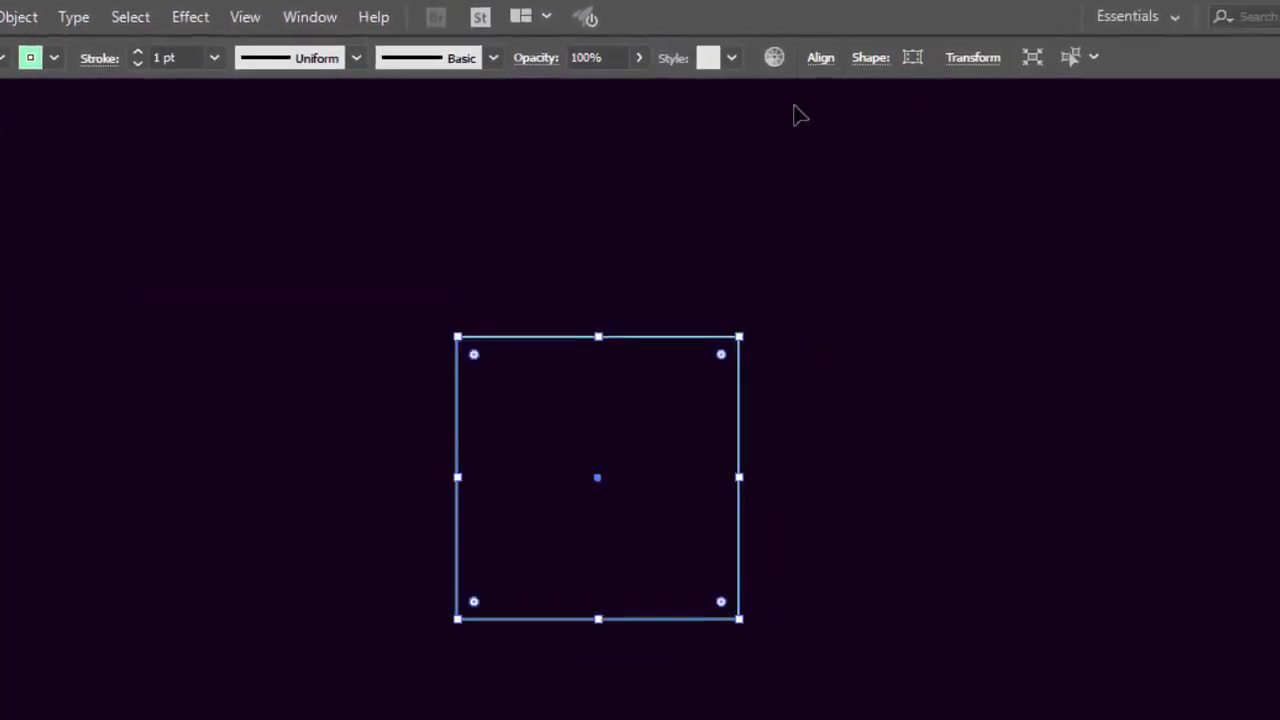
- Multiply the pasted square's width by 1.618 with proportions unconstrained, leaving its height as it is
click(710, 101)
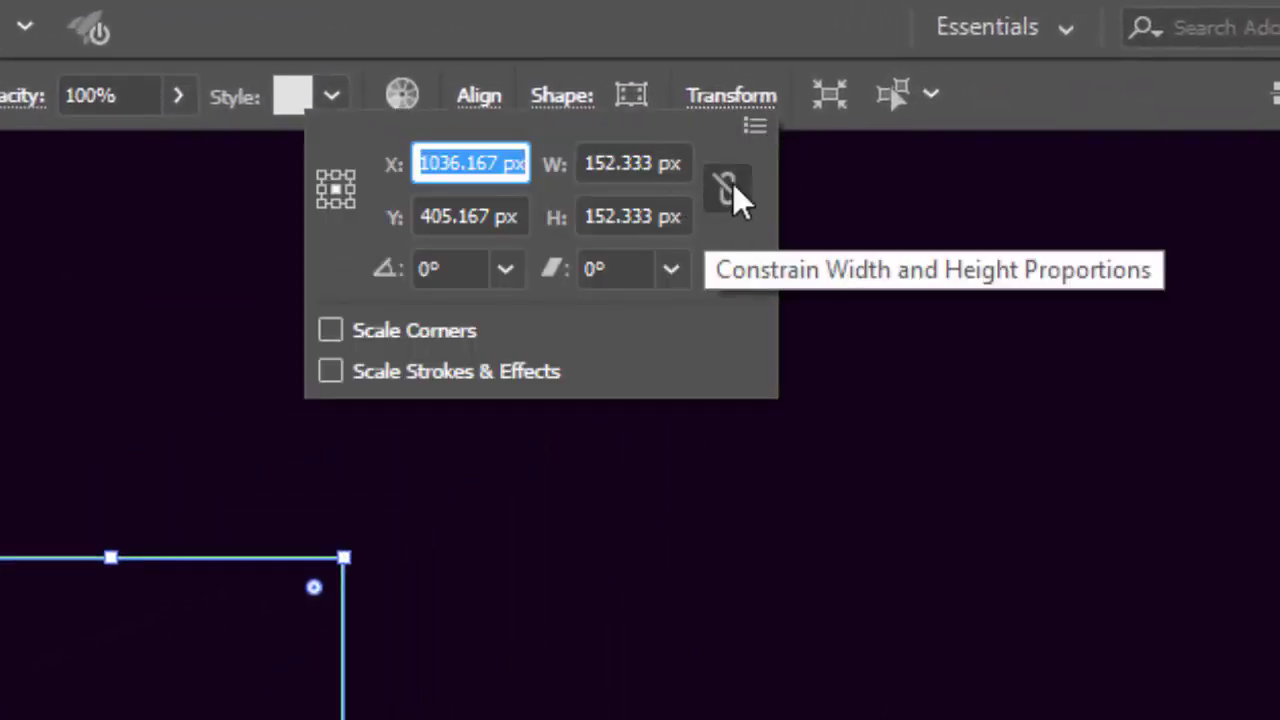
click(657, 163)
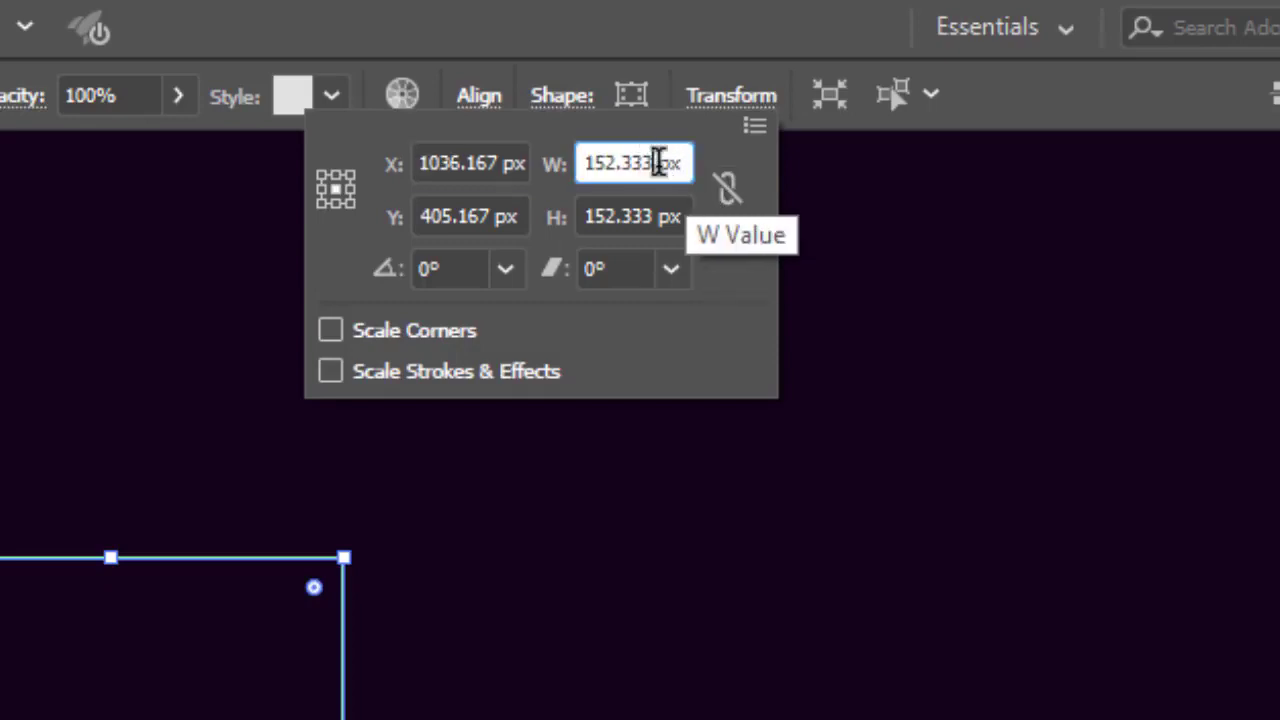
text(*1.618)
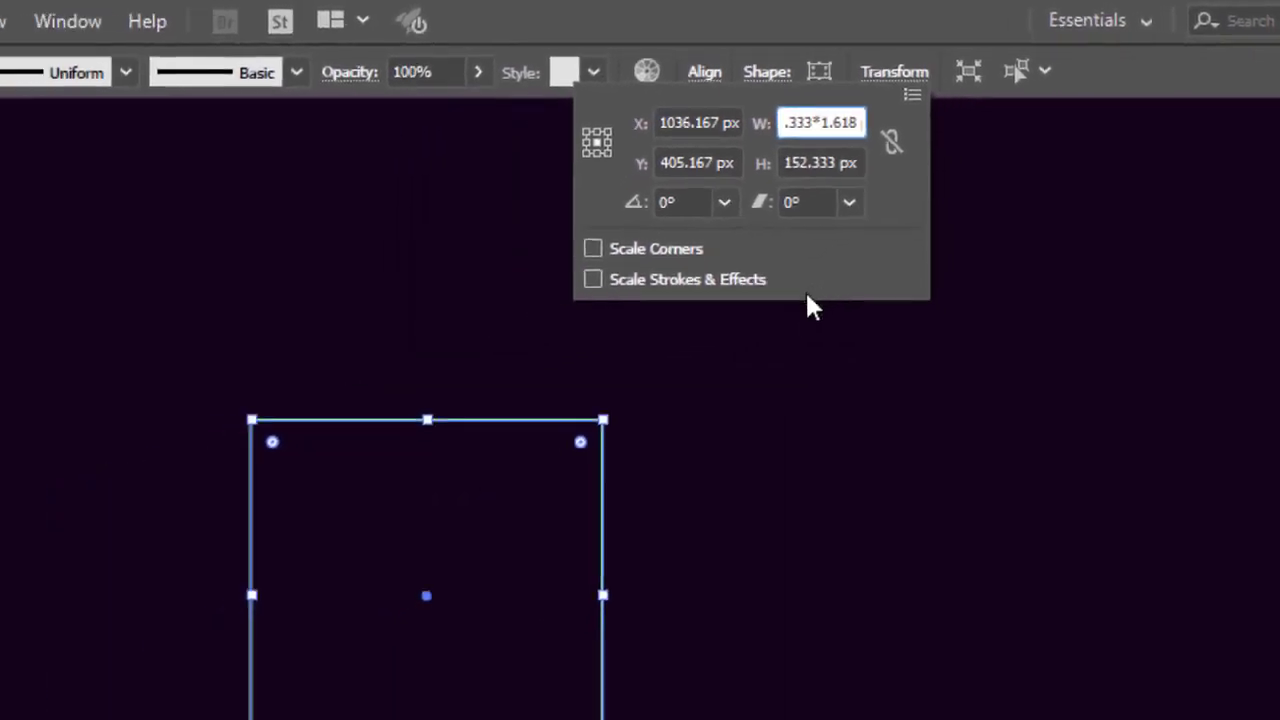
key(Return)
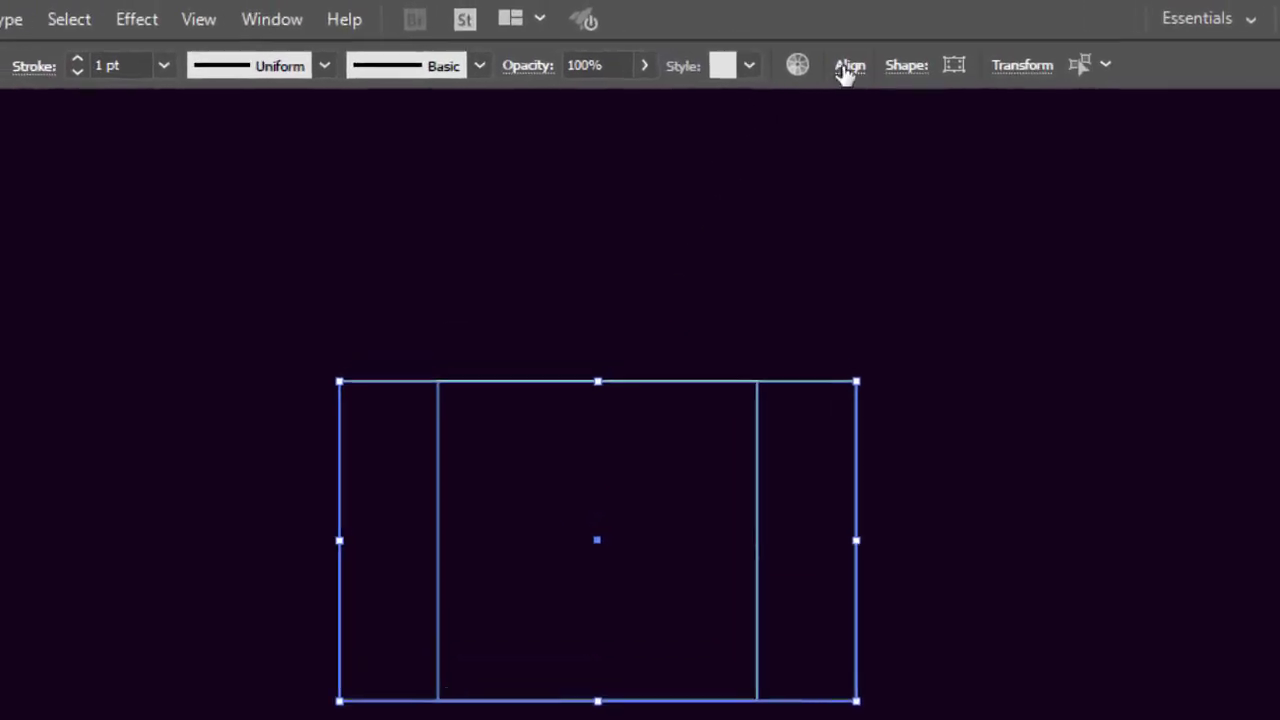
- Align the left edges of the original square and the widened rectangle, and deselect them
click(849, 67)
click(540, 192)
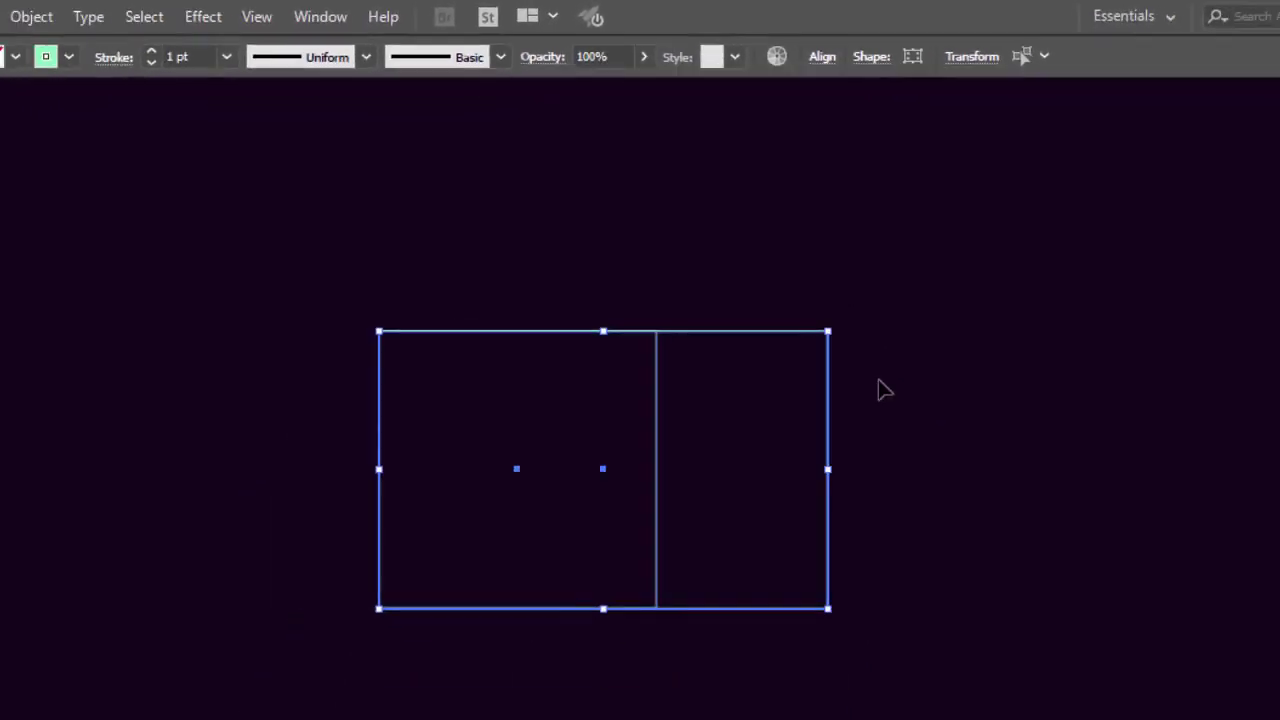
click(884, 390)
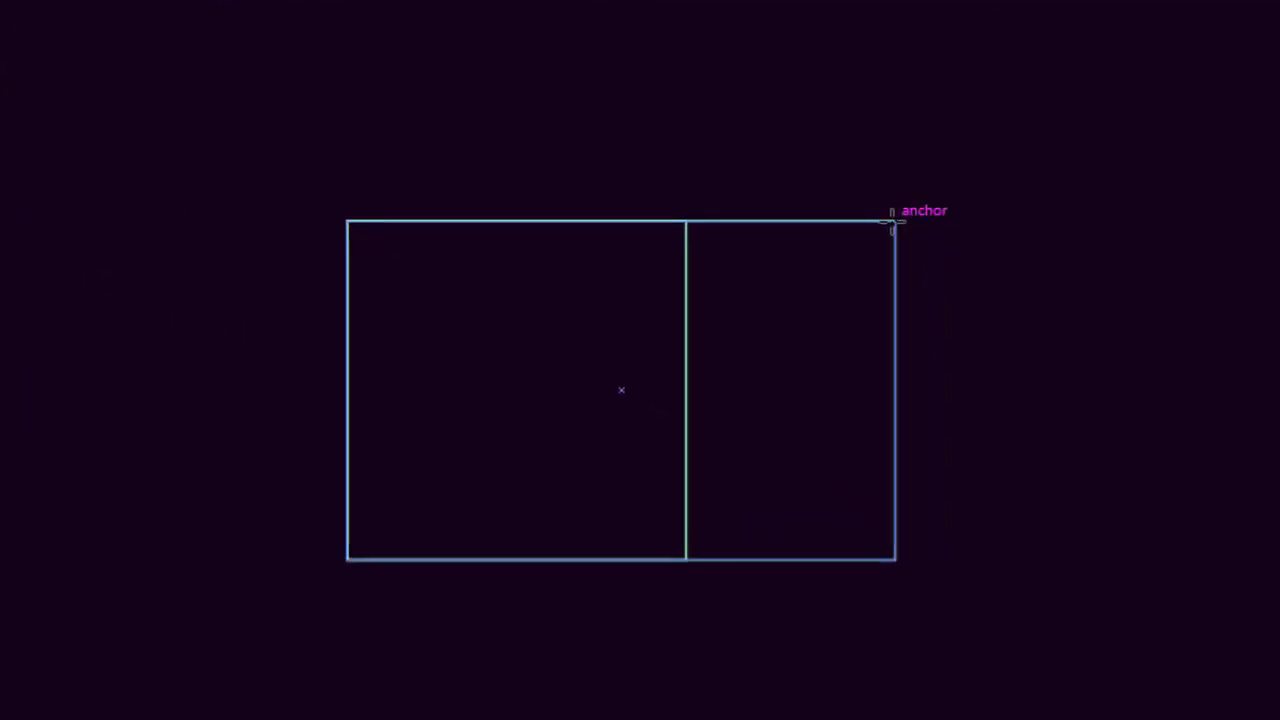
- Draw a square filling the upper part of the strip beside the large square, and a smaller one in its lower-right corner
drag(895, 220, 684, 416)
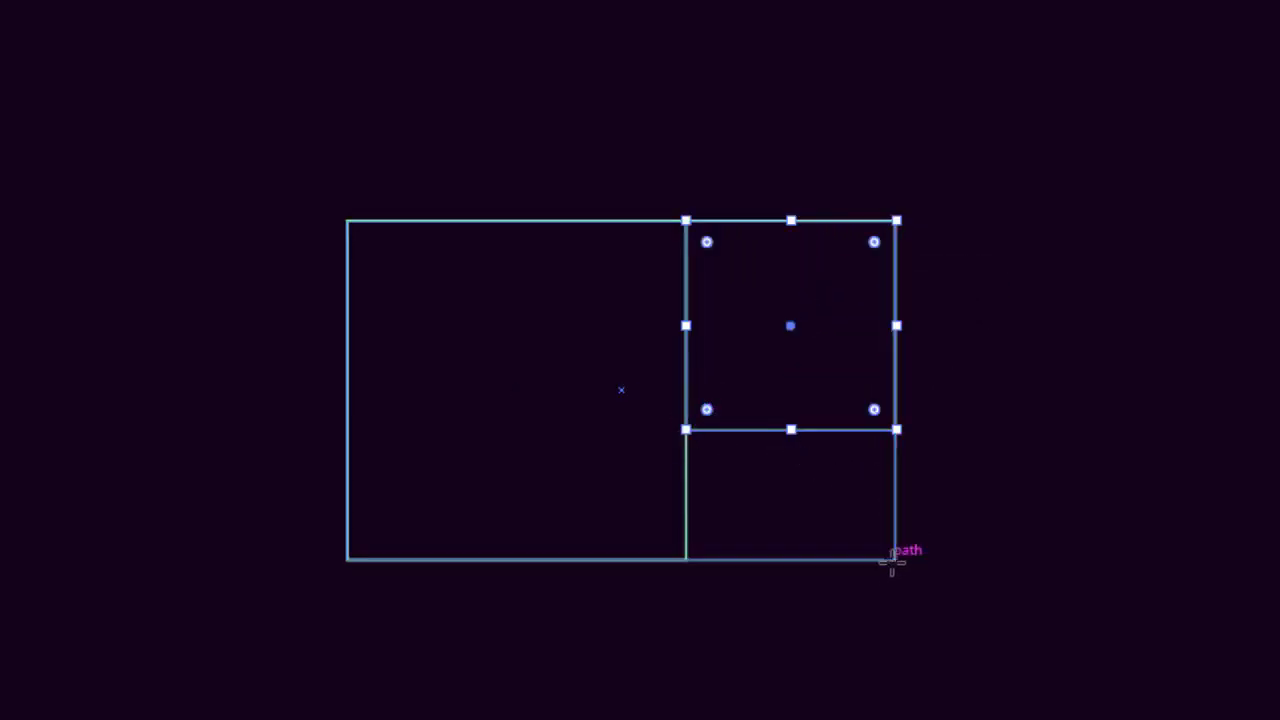
drag(897, 561, 765, 462)
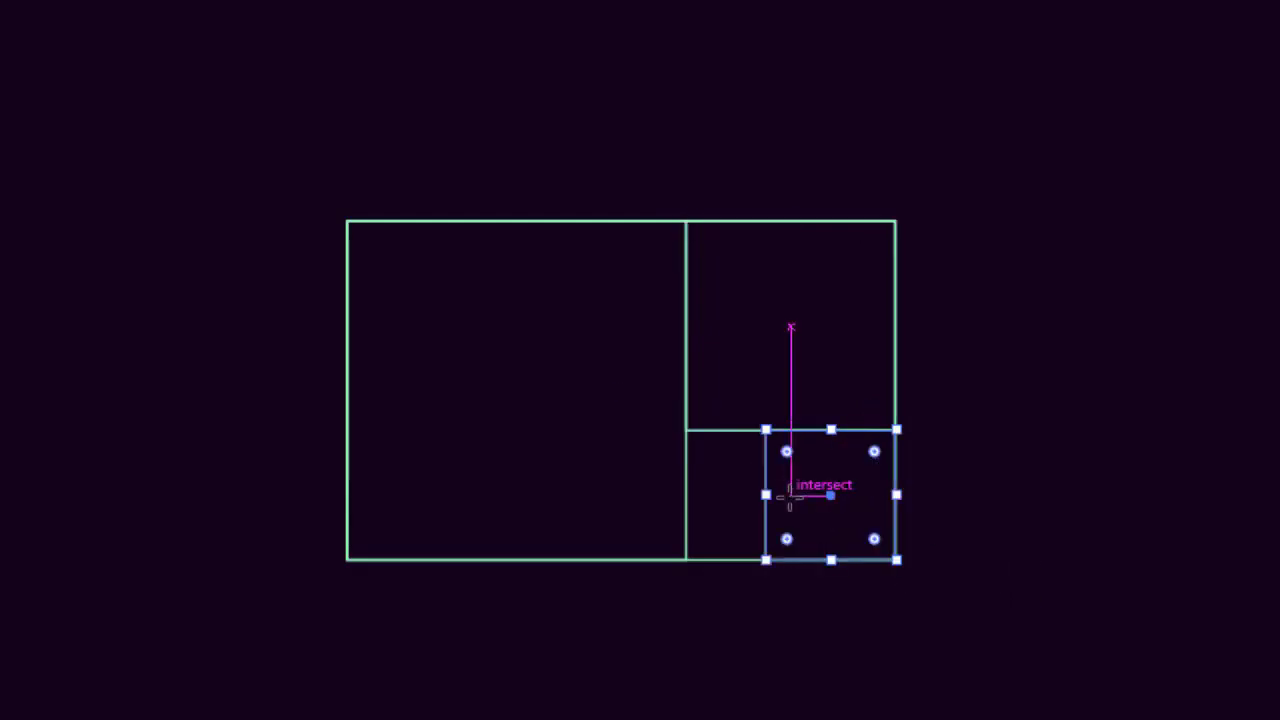
- Continue the golden spiral subdivision in outline view with four progressively smaller squares in the remaining gap, and return to the normal preview
key(ctrl+y)
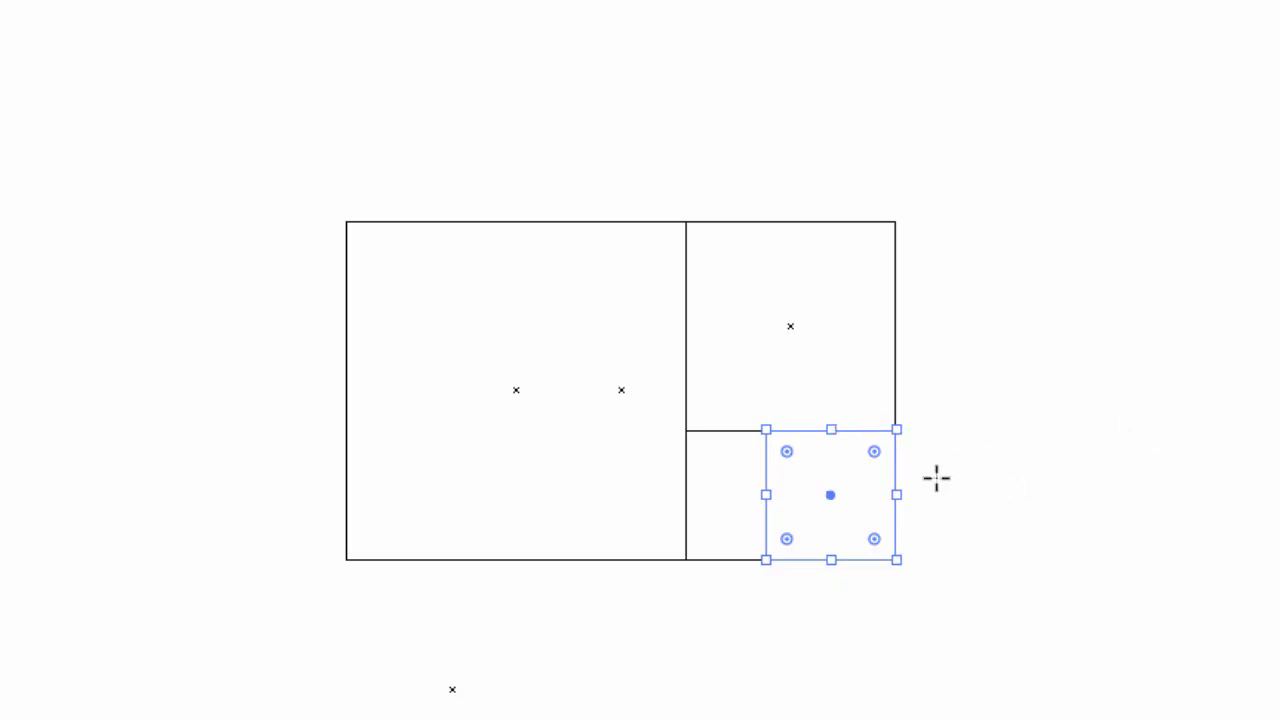
scroll(840, 483, up, 1)
scroll(697, 435, left, 2)
key(m)
drag(705, 585, 810, 479)
scroll(714, 446, up, 1)
drag(705, 412, 755, 475)
drag(806, 390, 755, 443)
drag(806, 475, 760, 445)
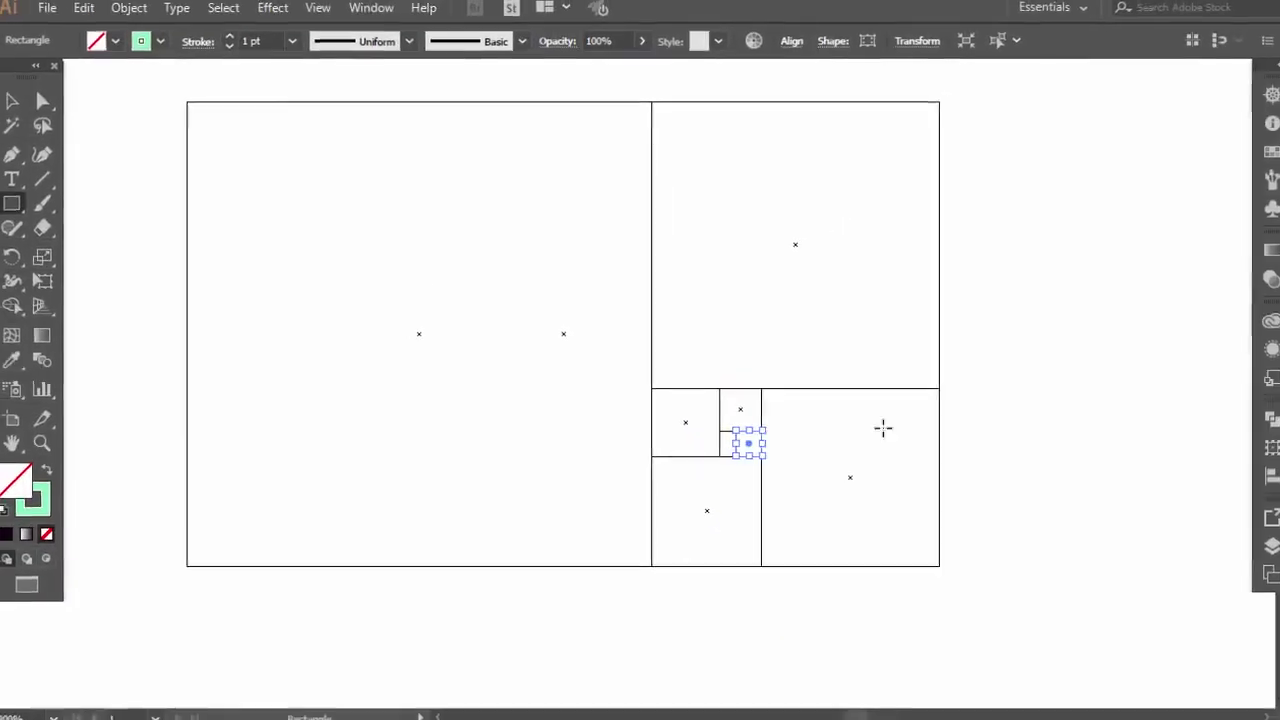
key(v)
click(341, 166)
scroll(949, 382, down, 2)
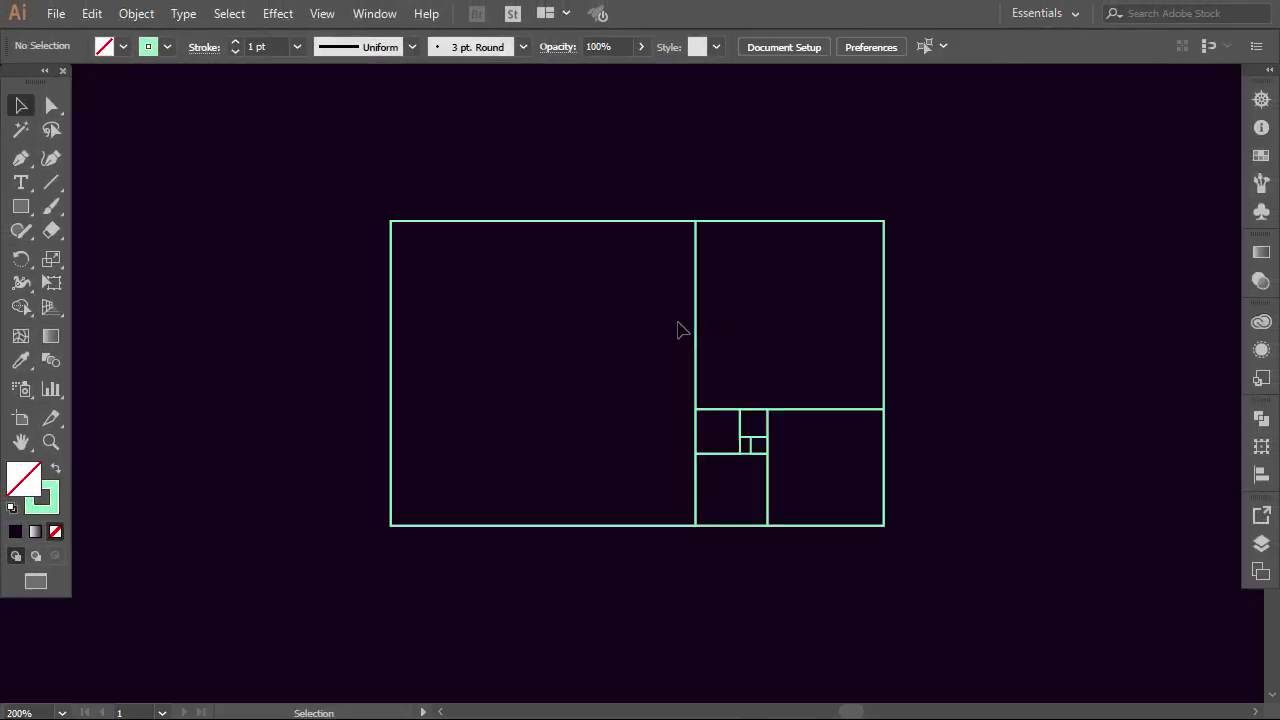
- Draw an inscribed circle with the Ellipse tool inside each of the six largest squares
click(20, 206)
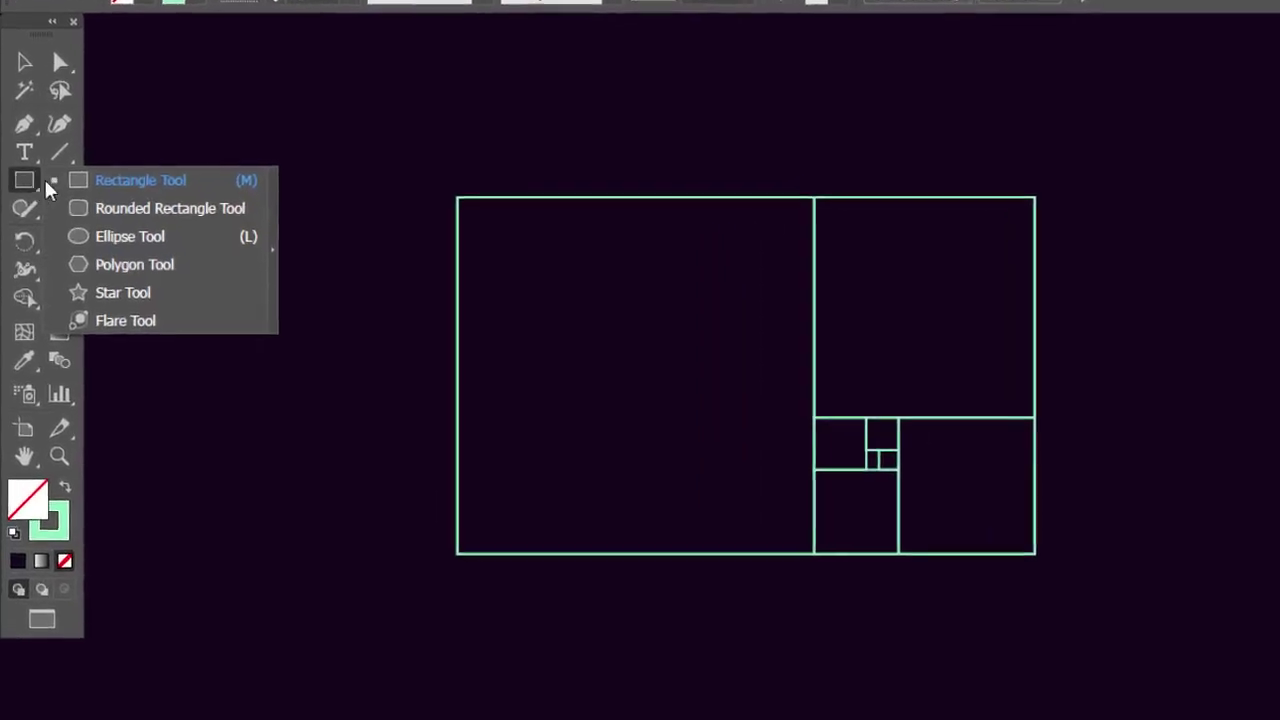
click(145, 229)
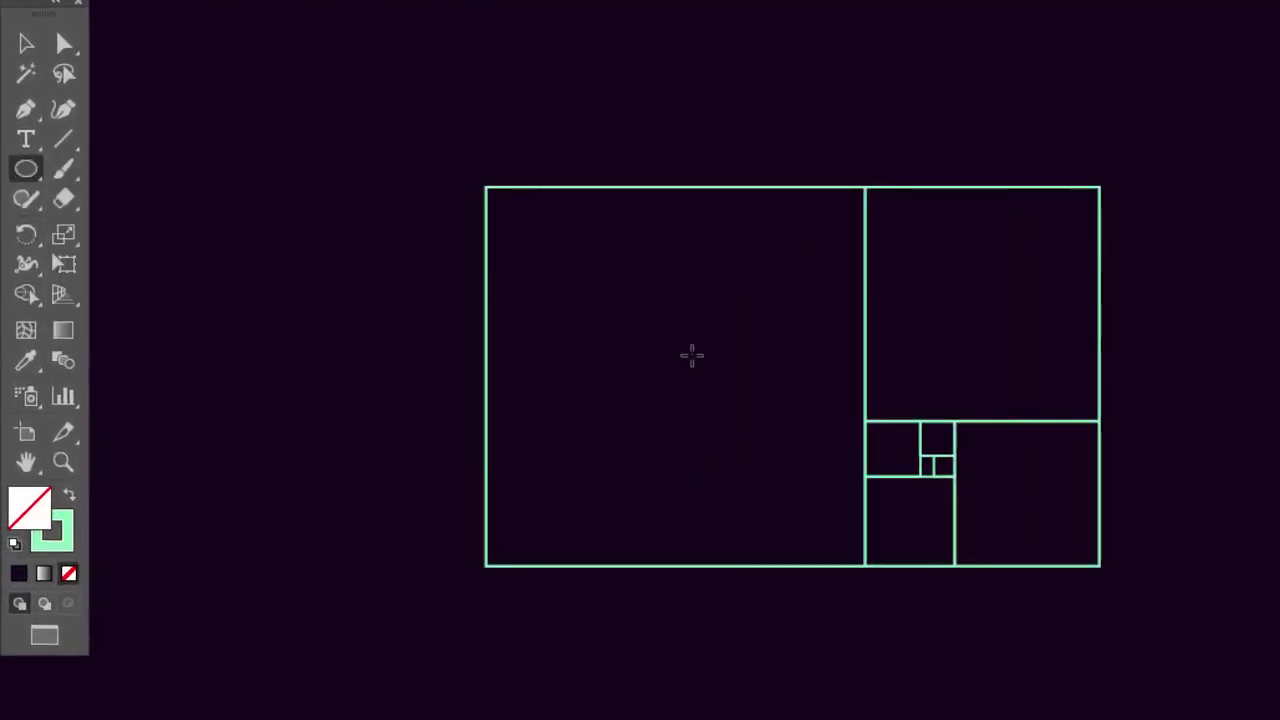
mouse_move(552, 370)
mouse_down()
mouse_move(674, 397)
mouse_move(735, 390)
mouse_move(694, 390)
mouse_up()
drag(812, 296, 929, 297)
drag(857, 486, 923, 505)
drag(739, 510, 783, 515)
drag(722, 438, 775, 438)
key(v)
click(373, 250)
- Scale the whole golden rectangle diagram down proportionally, move it to the right side of the artboard, and deselect it
drag(276, 144, 912, 612)
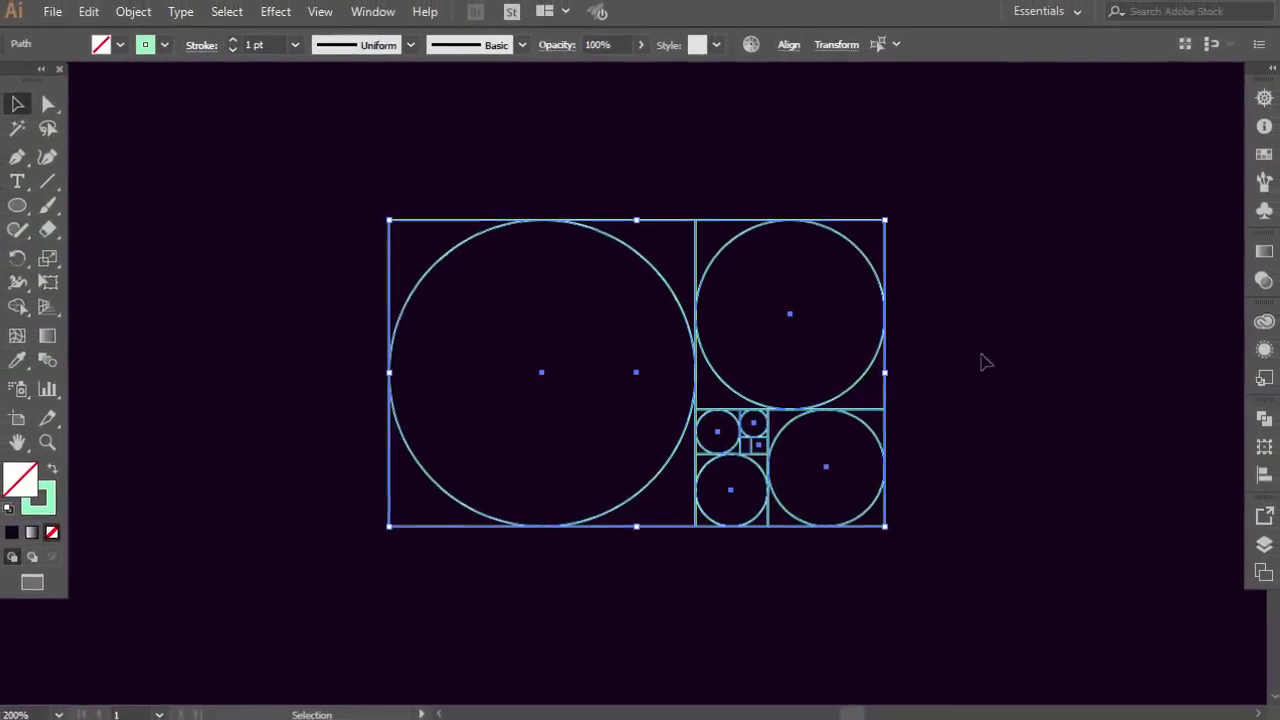
drag(885, 219, 802, 272)
drag(678, 365, 882, 382)
click(896, 555)
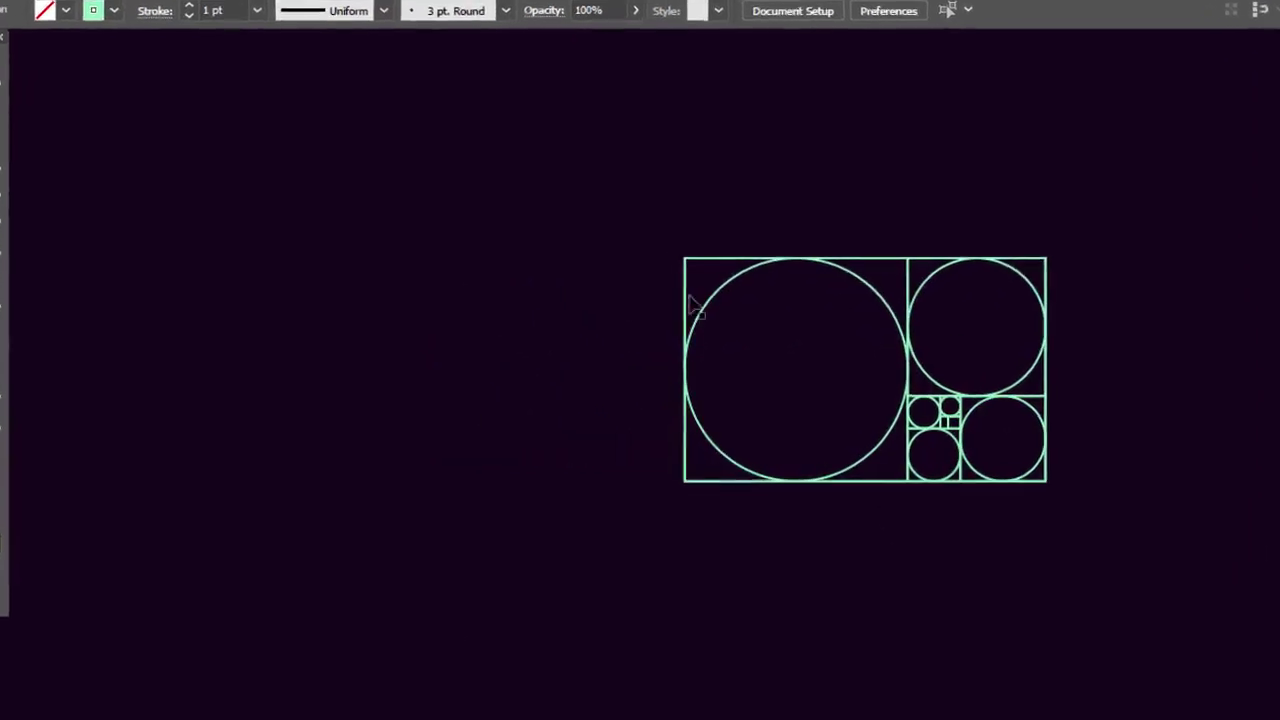
- Move the six circles horizontally out of the golden rectangle into the empty area on its left, with their centers lined up vertically
drag(733, 272, 224, 260)
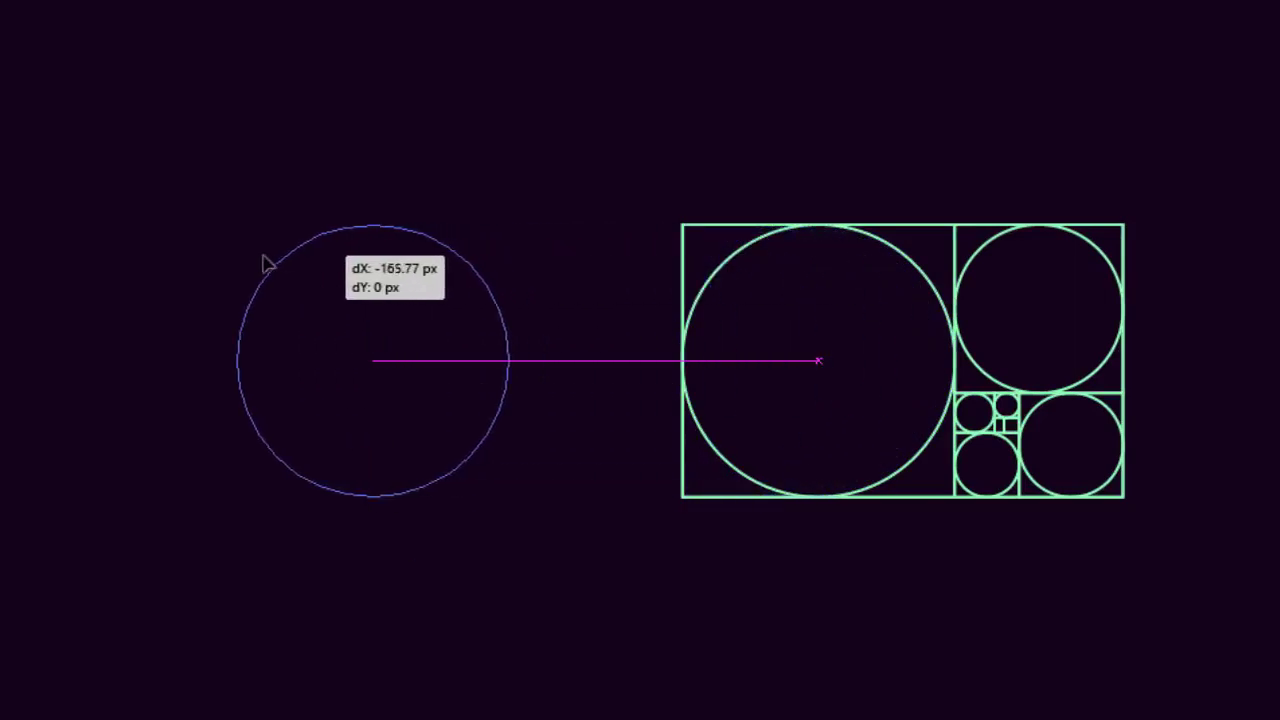
drag(980, 255, 271, 254)
drag(1071, 395, 329, 393)
drag(975, 452, 311, 446)
drag(952, 414, 310, 409)
drag(1000, 400, 323, 400)
- Select the six moved circles and align their vertical centers to make them concentric
drag(514, 221, 240, 498)
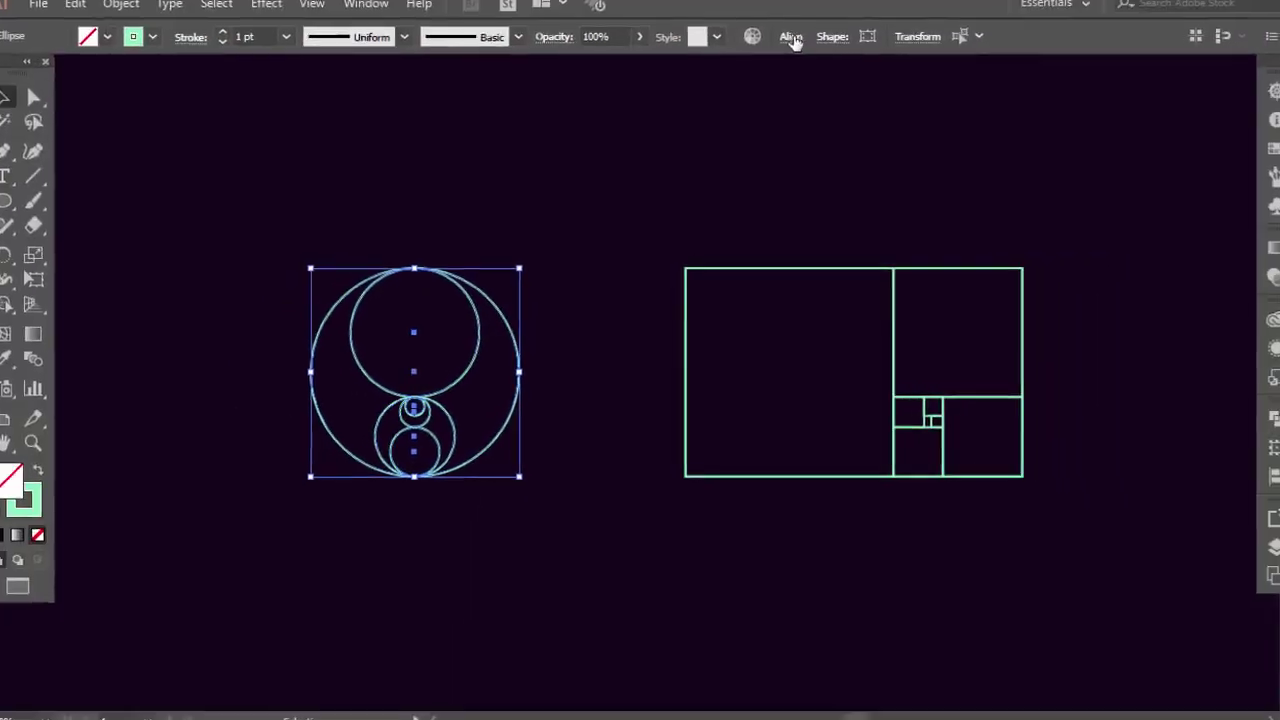
click(791, 37)
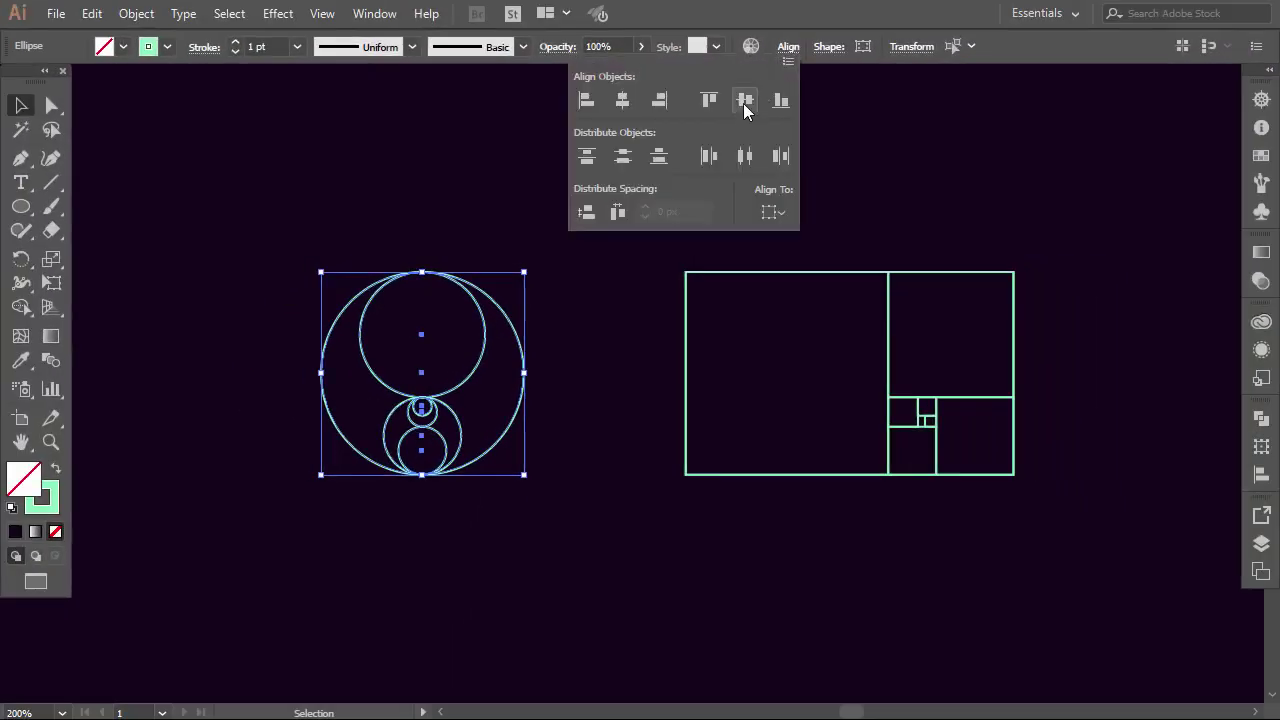
click(745, 97)
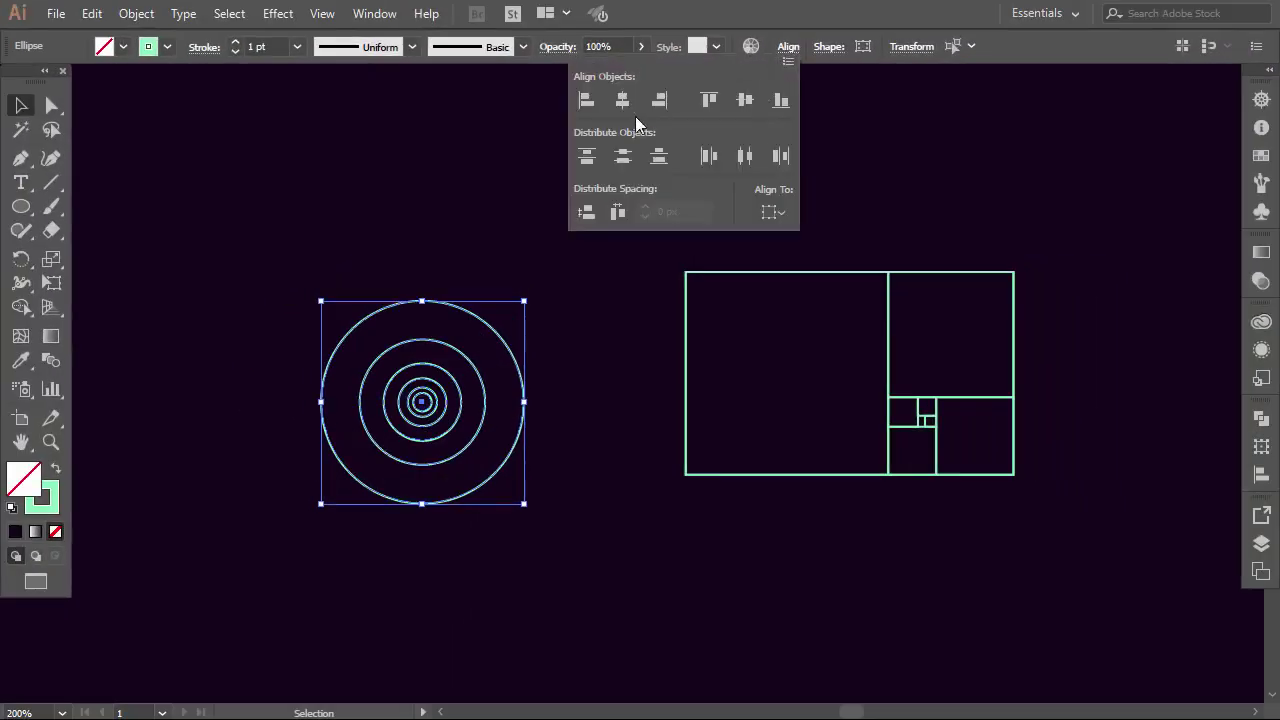
click(597, 243)
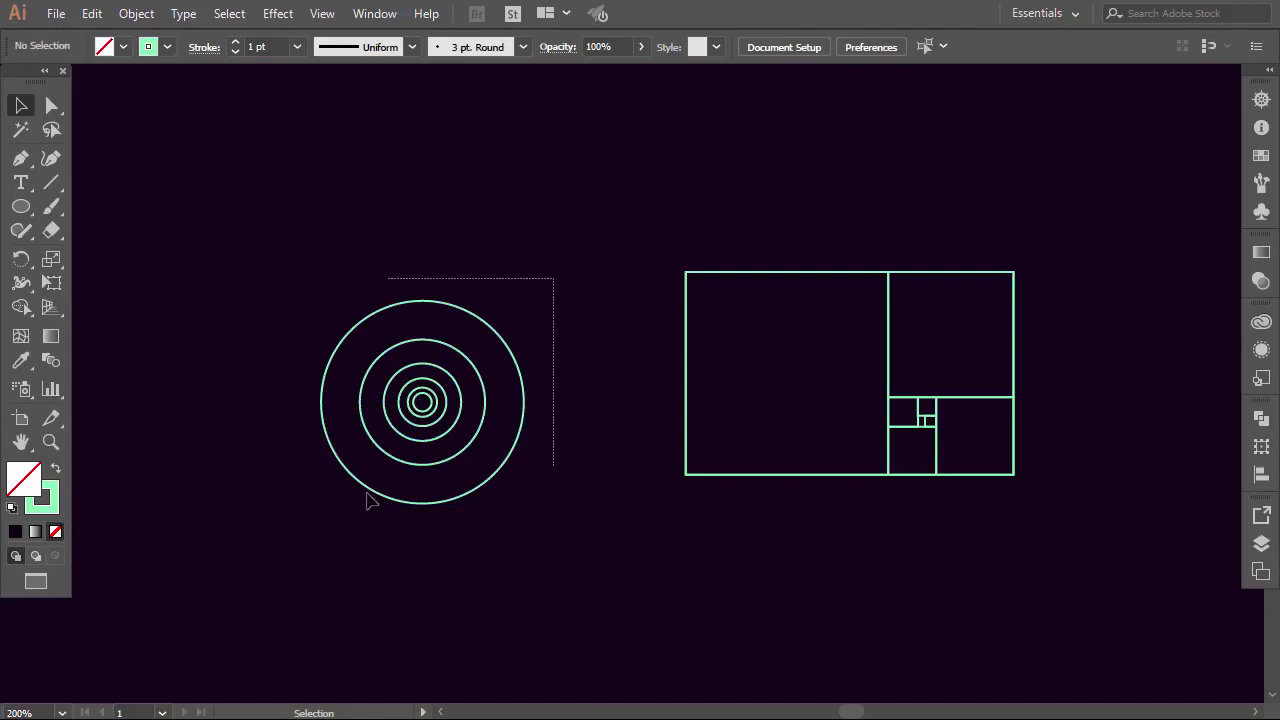
- Move the concentric circles further left and the golden rectangle further right, leaving an open space between them
drag(367, 500, 345, 540)
drag(424, 429, 264, 390)
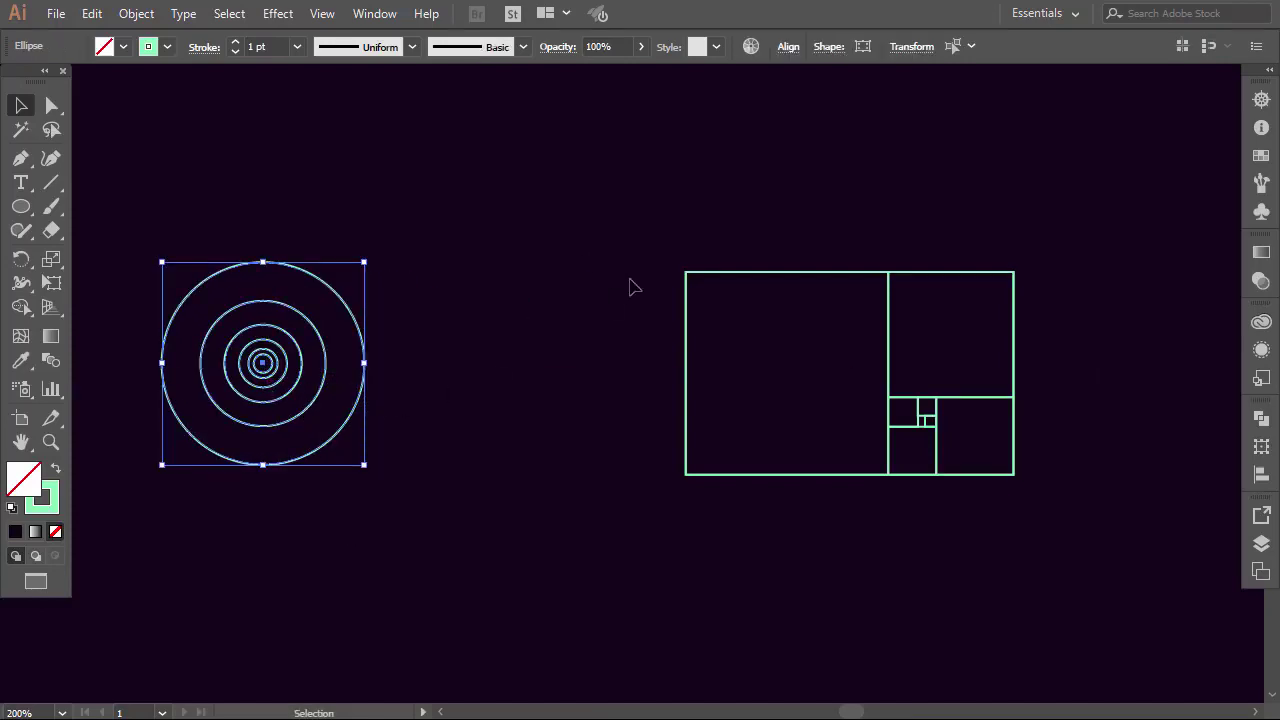
drag(1120, 530, 1120, 530)
drag(812, 480, 904, 480)
click(437, 424)
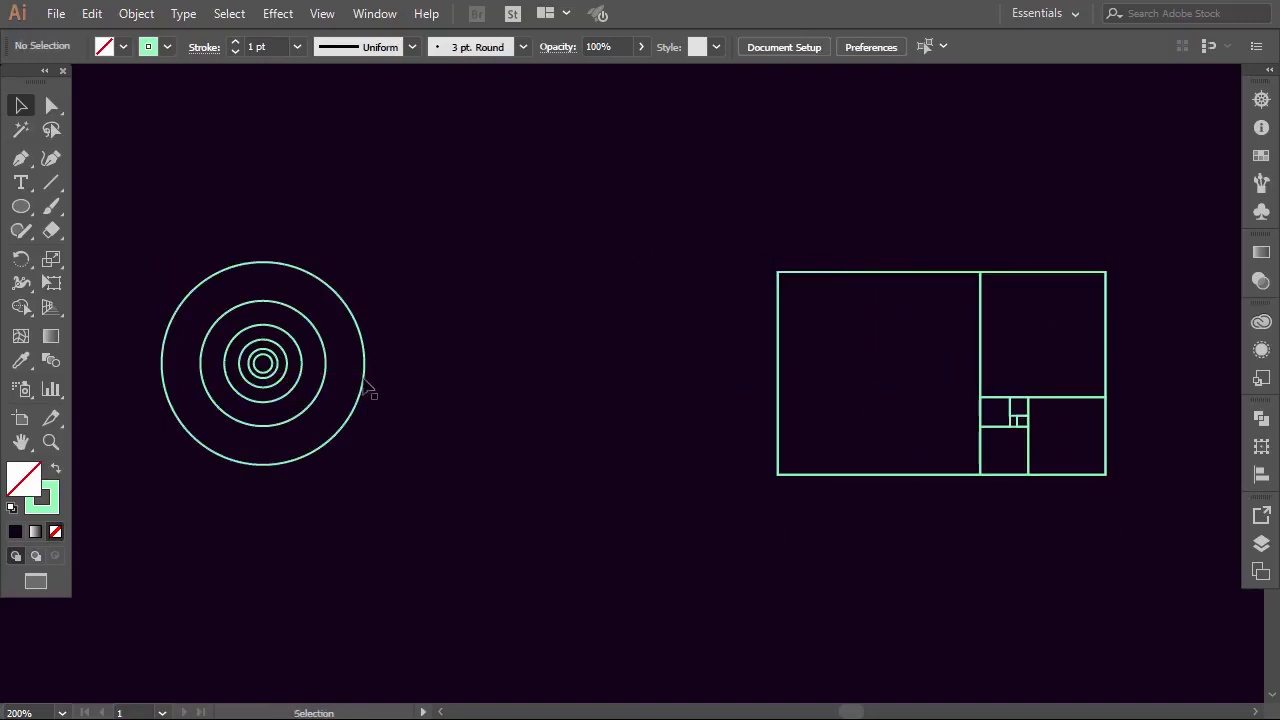
- Duplicate the outermost circle into the space between the two diagrams, and paste a copy of that duplicate in place
drag(368, 380, 676, 387)
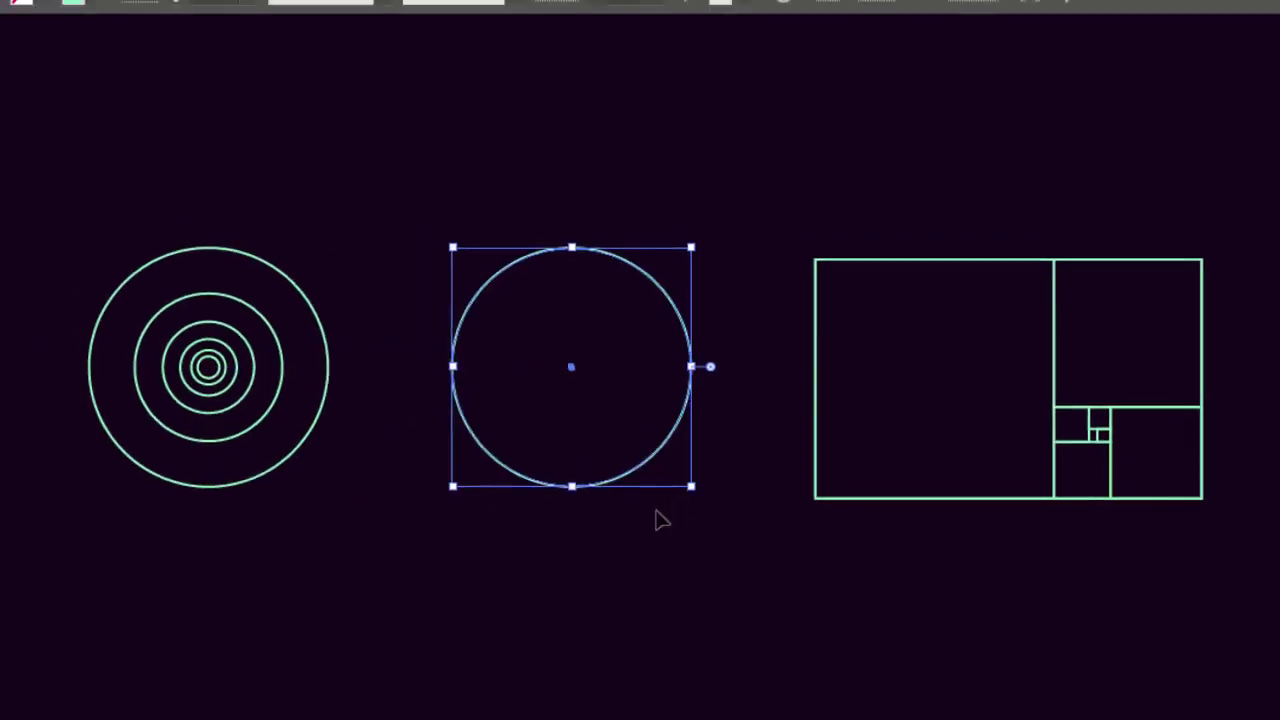
click(112, 17)
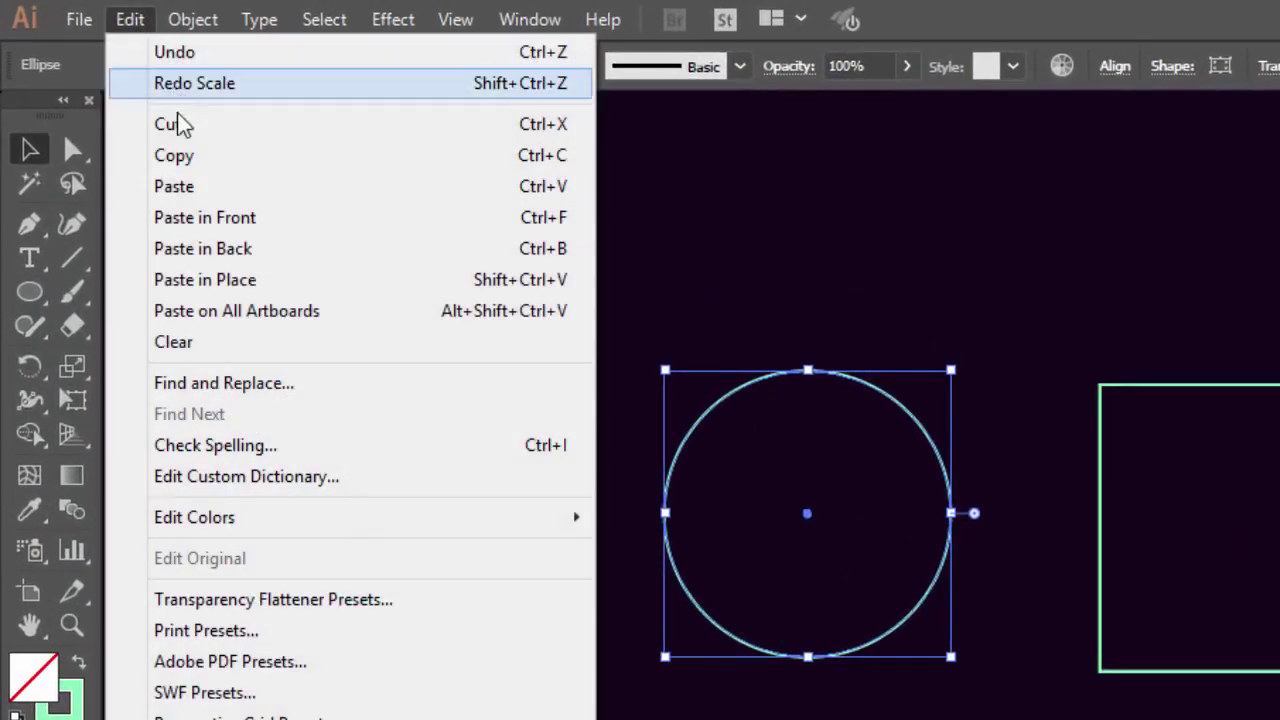
click(185, 158)
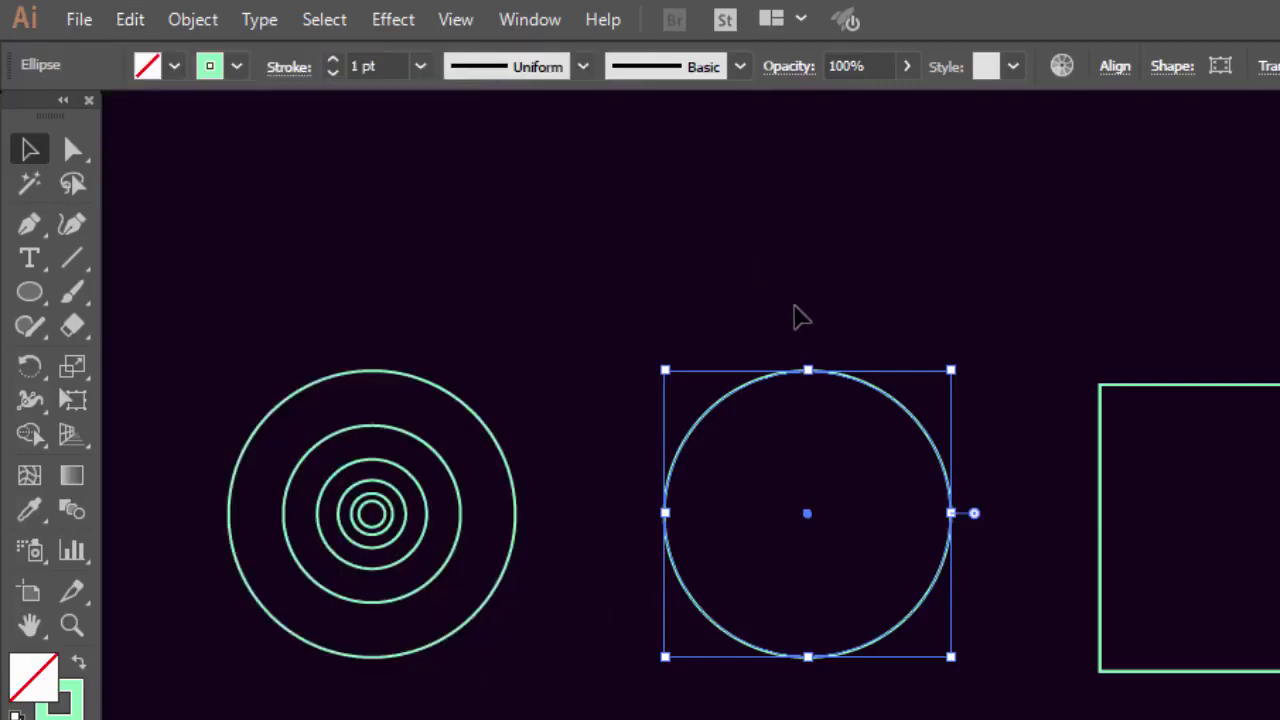
click(474, 177)
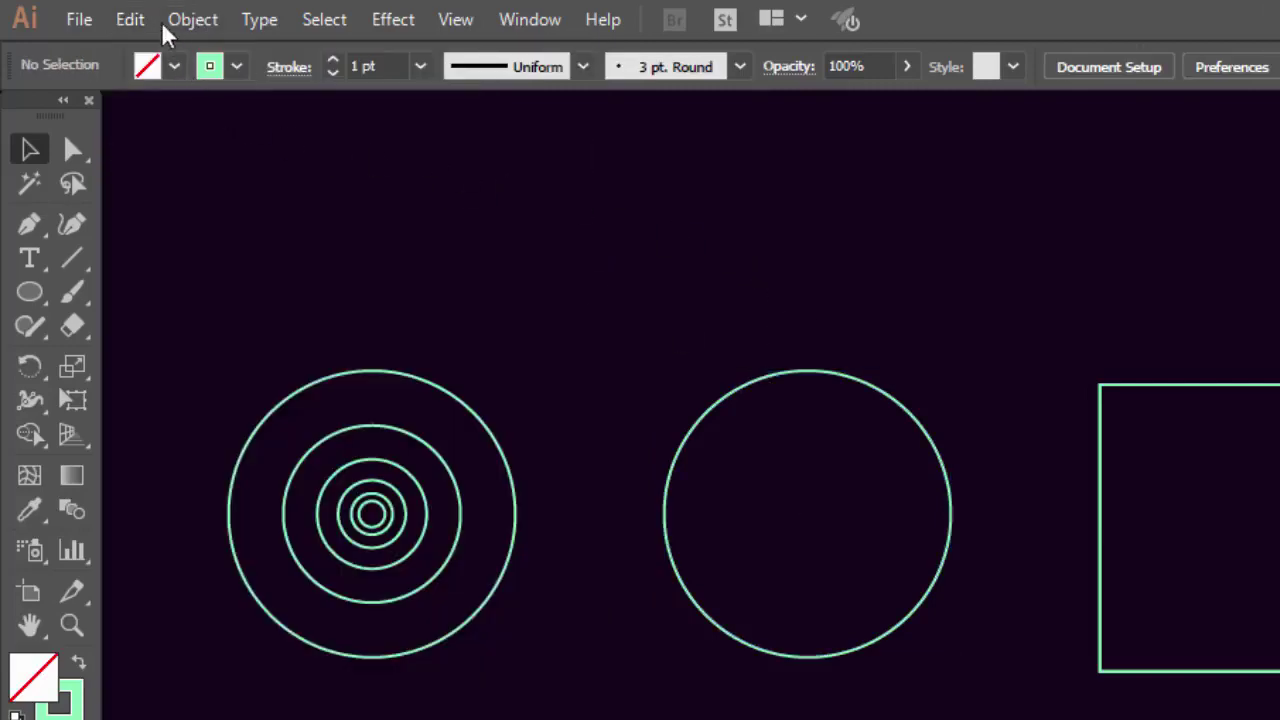
click(130, 19)
click(251, 282)
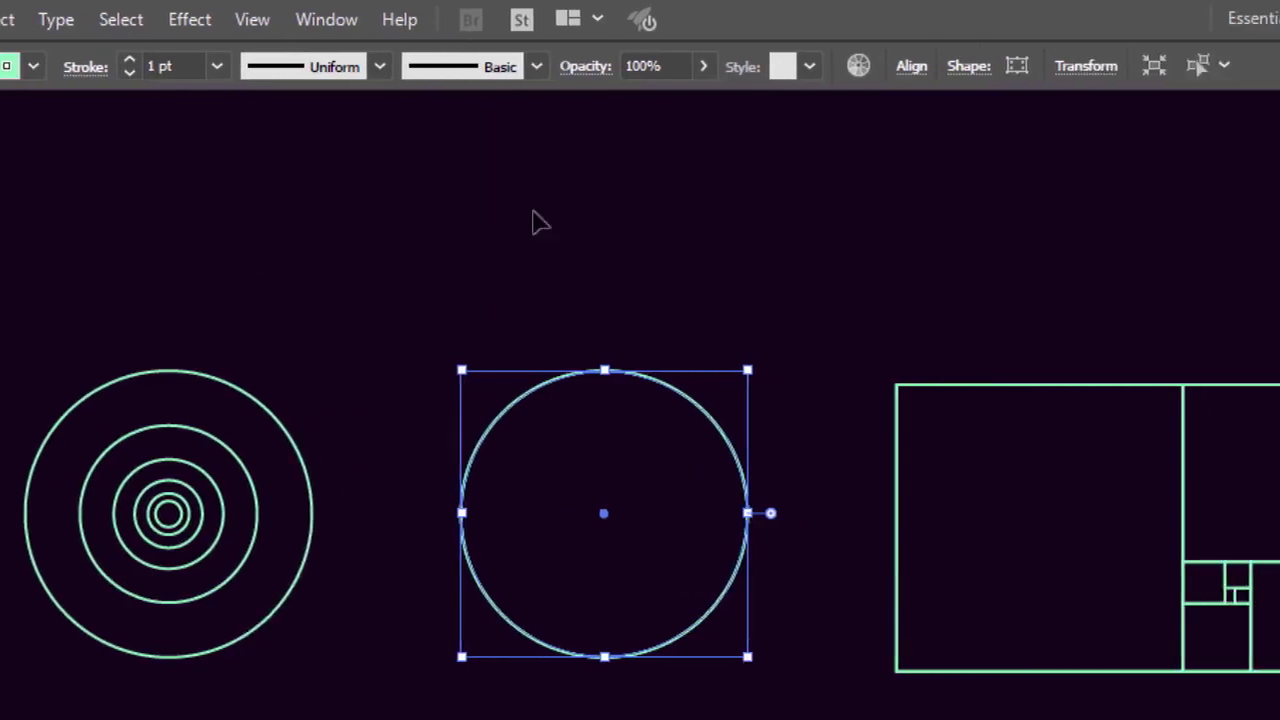
- Shrink the pasted circle by dividing its width by 1.618 with proportions constrained
click(1087, 68)
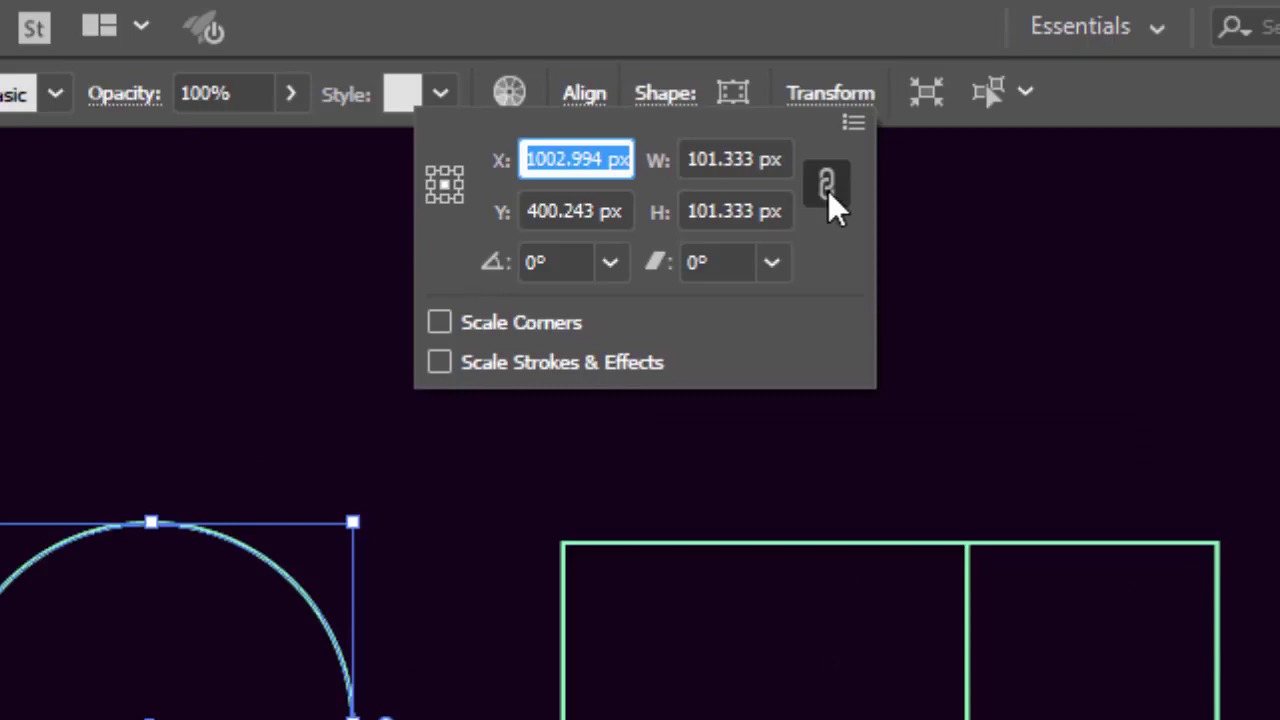
click(754, 152)
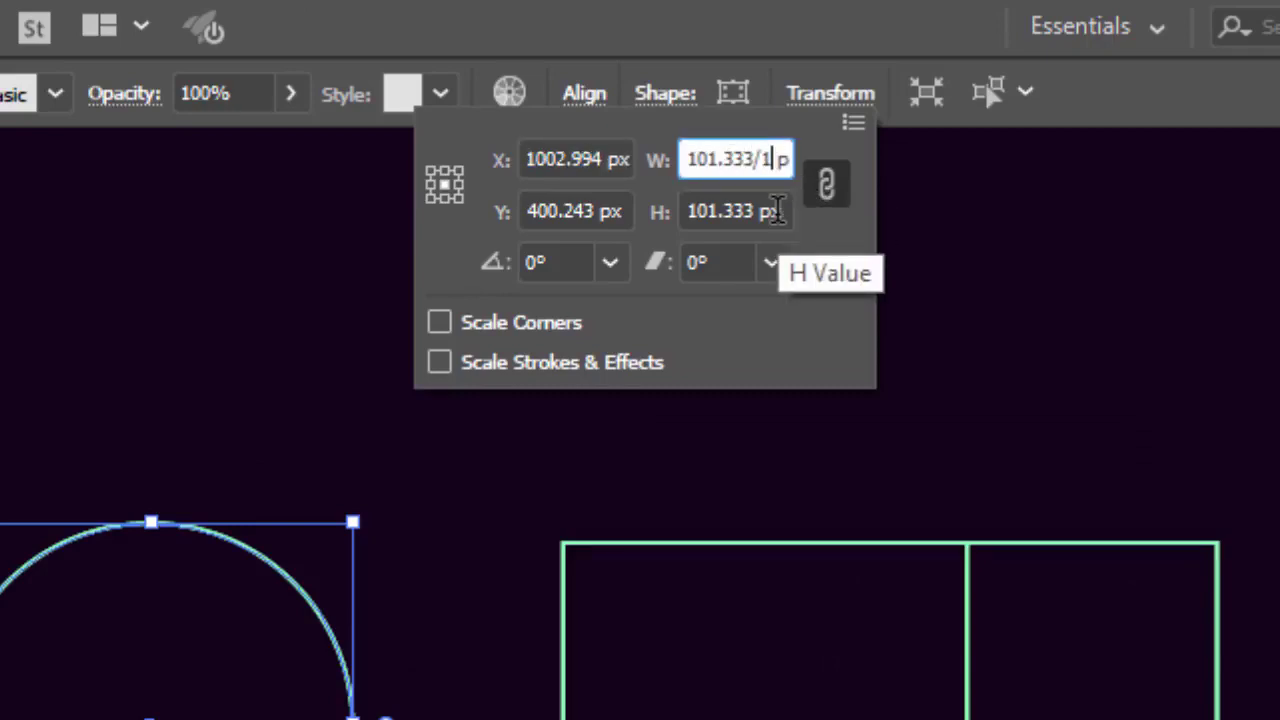
text(/1.618)
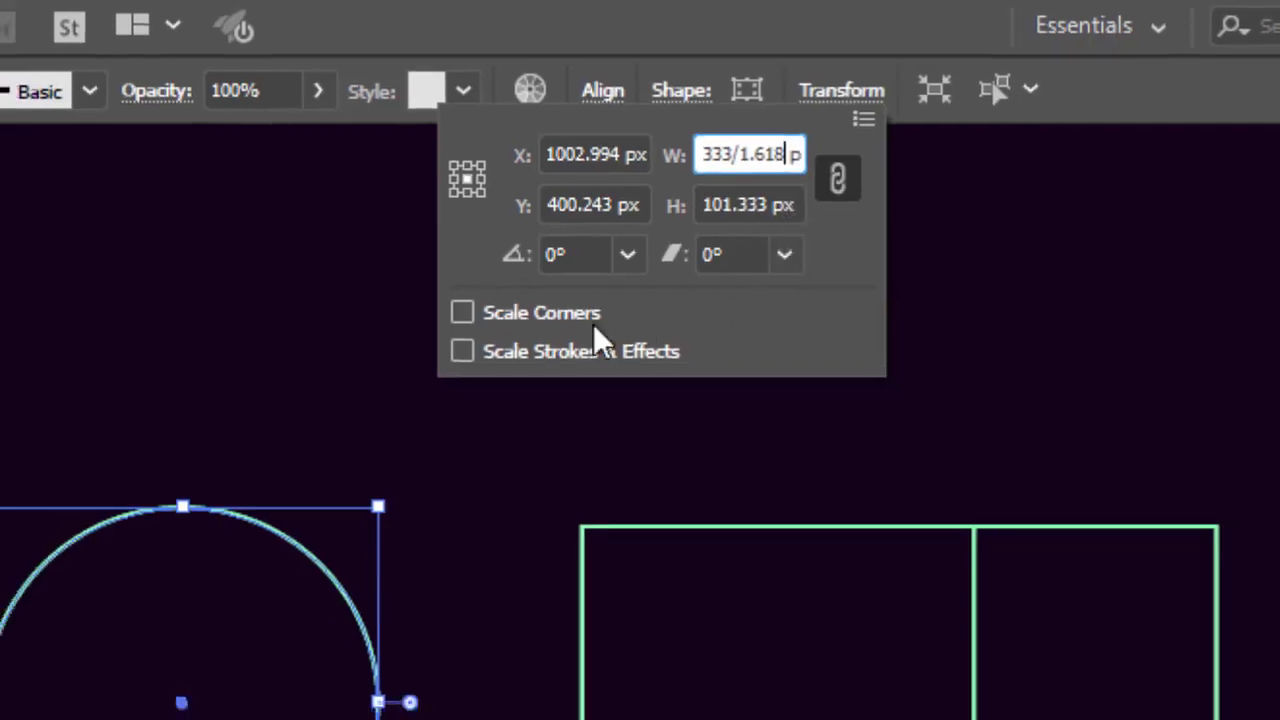
key(Return)
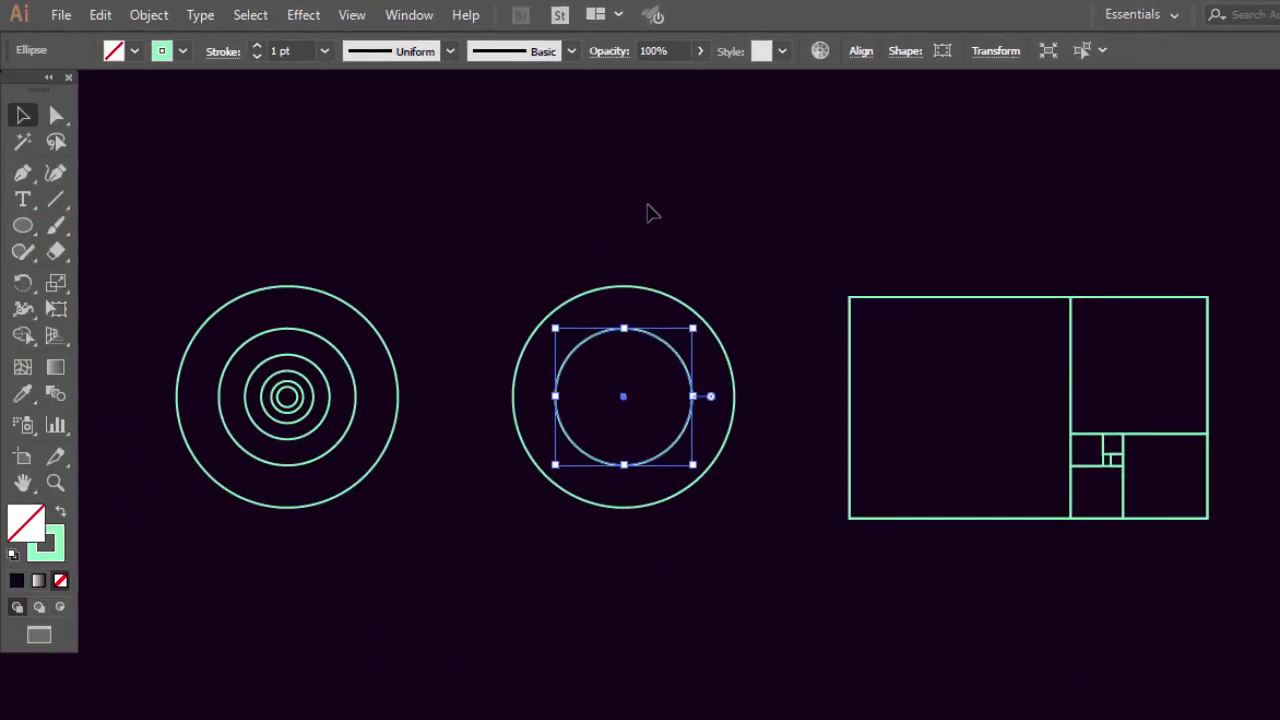
click(647, 212)
- Paste a copy of the second circle in place and divide the copy's width by 1.618
click(632, 329)
click(100, 14)
click(157, 120)
click(102, 16)
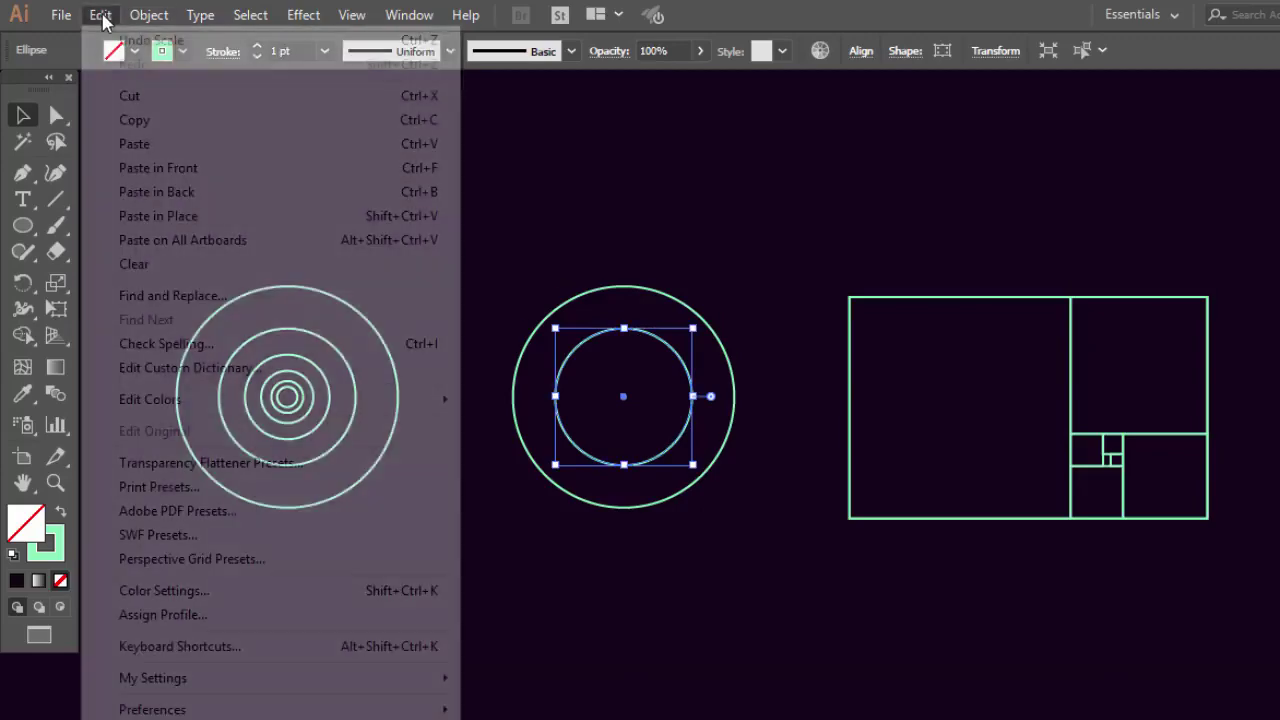
click(177, 216)
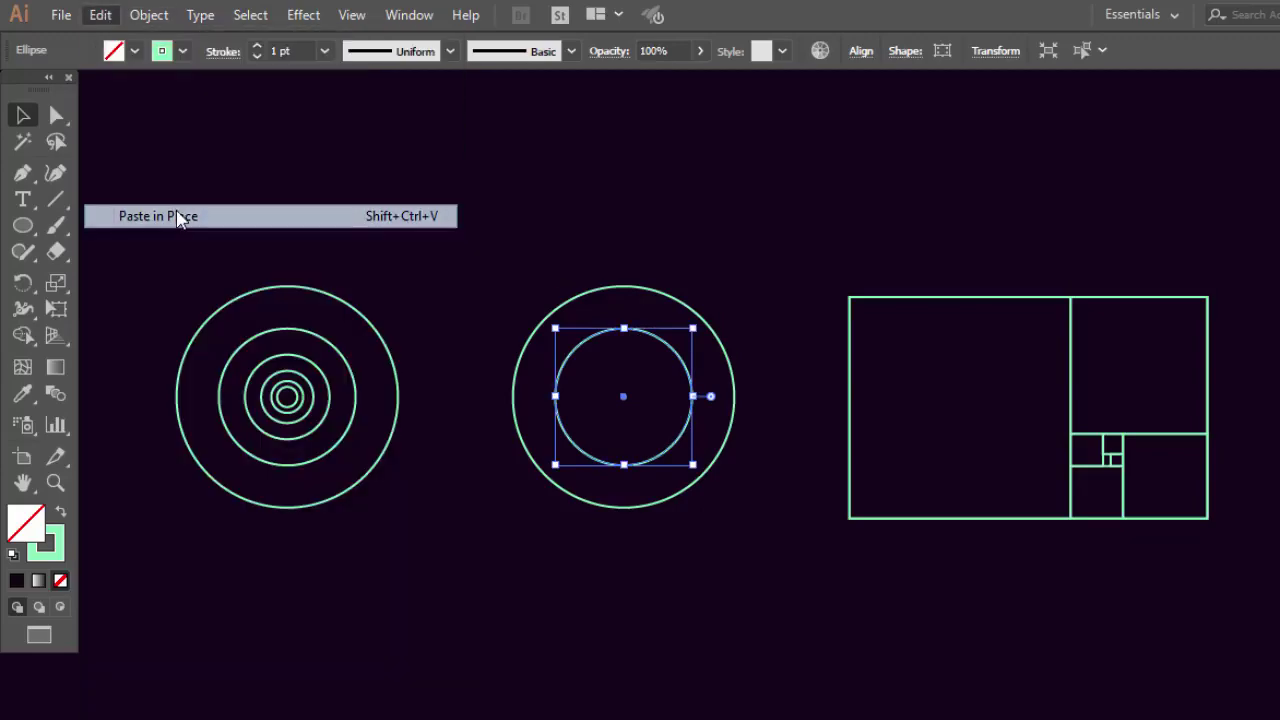
click(986, 54)
click(949, 87)
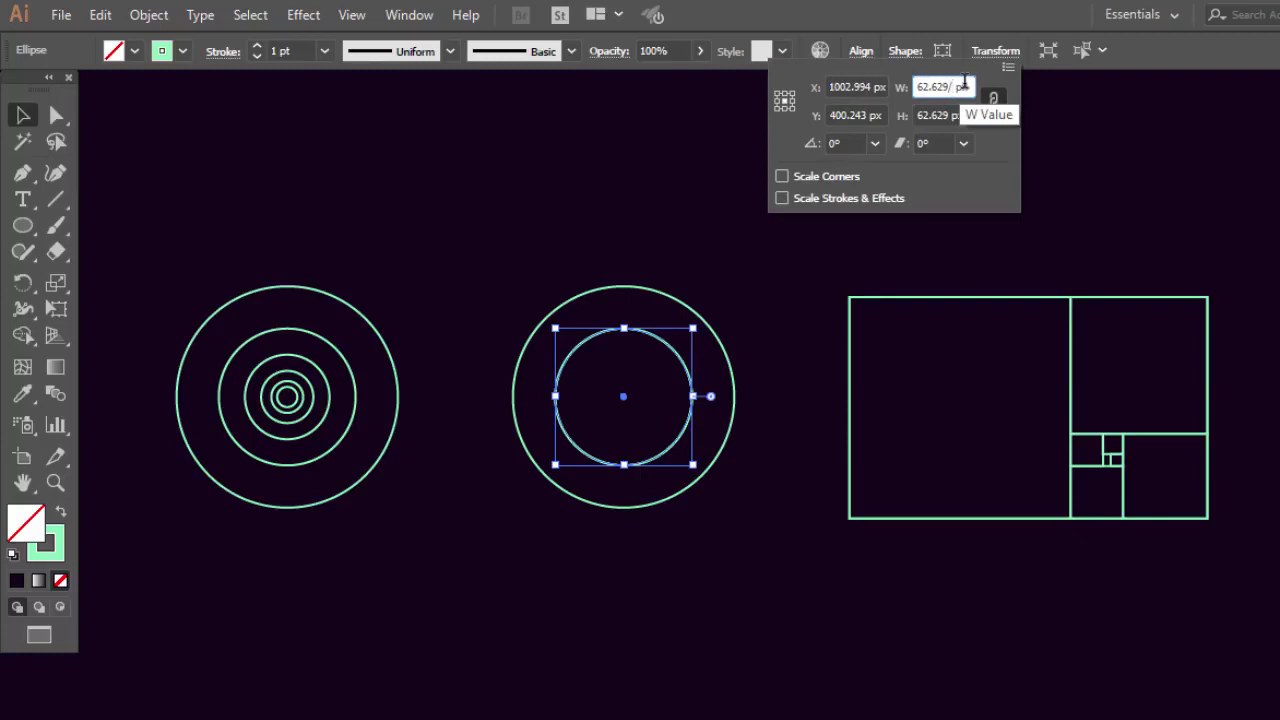
text(/1.618)
click(670, 189)
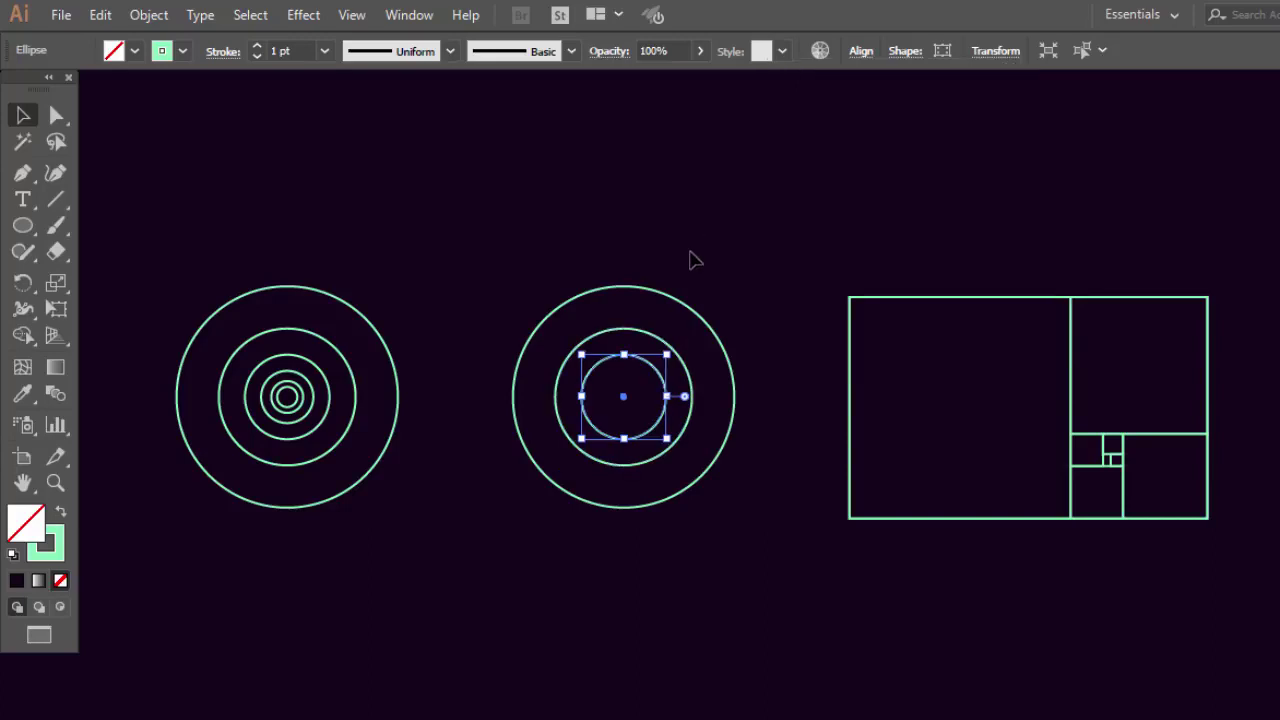
- Duplicate the third circle in place and divide the duplicate's width by 1.618 to form the fourth circle
click(997, 50)
click(945, 87)
text(/1.618)
click(757, 251)
click(643, 379)
click(100, 14)
click(134, 119)
key(ctrl+f)
click(997, 50)
click(945, 87)
text(/1.618)
key(Return)
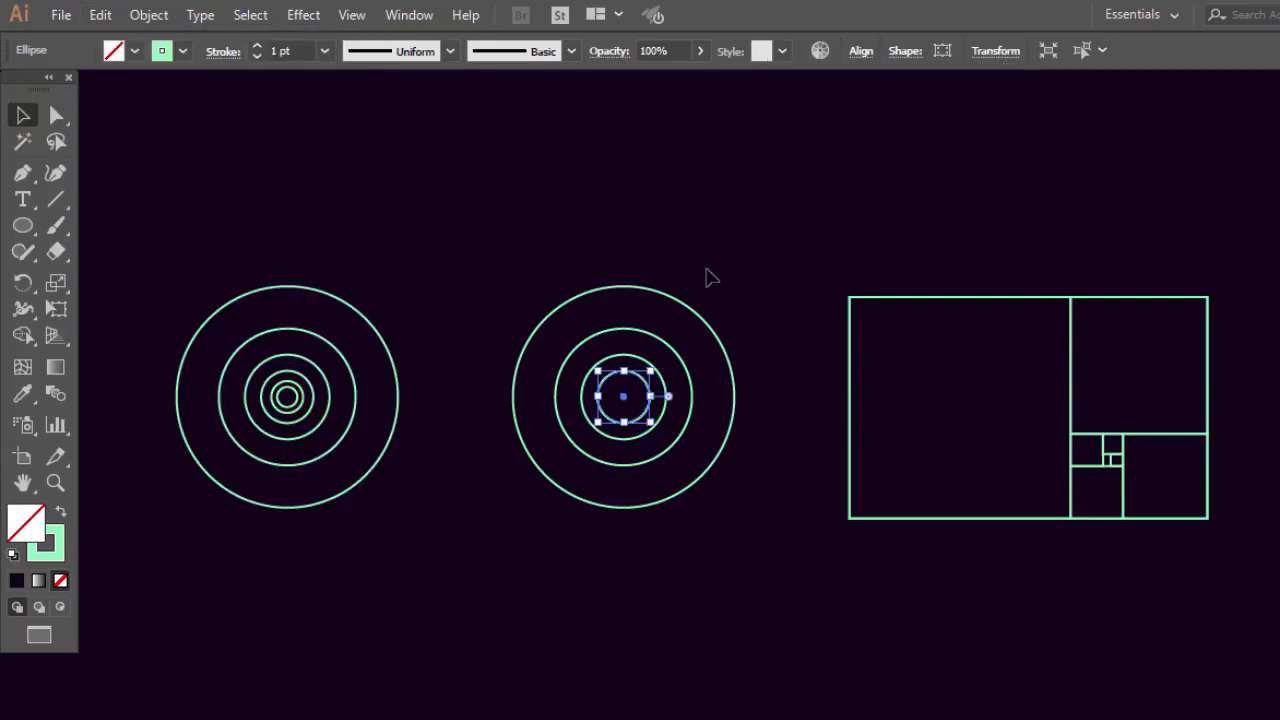
- Add the fifth and sixth circles, each an in-place copy of the previous one with its width divided by 1.618
click(706, 277)
click(632, 408)
key(ctrl+c)
key(ctrl+f)
click(995, 50)
click(943, 87)
text(/1.618)
key(Return)
click(727, 251)
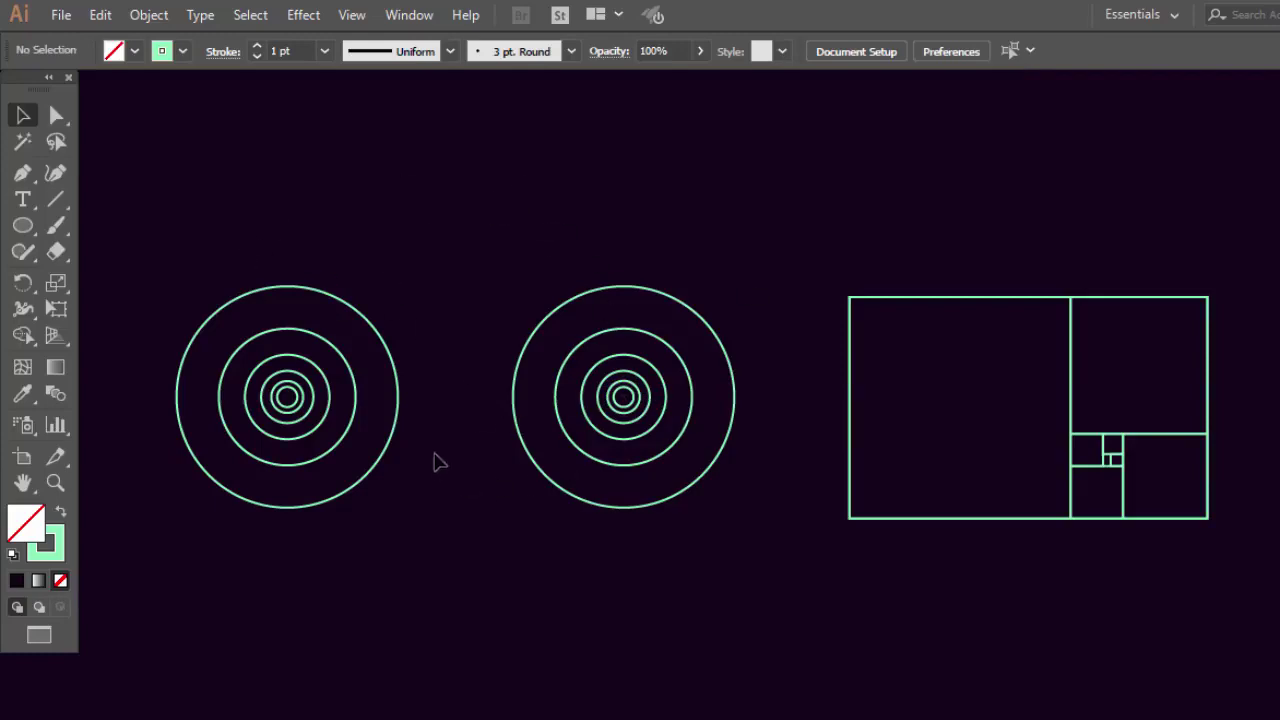
drag(508, 298, 731, 551)
click(730, 530)
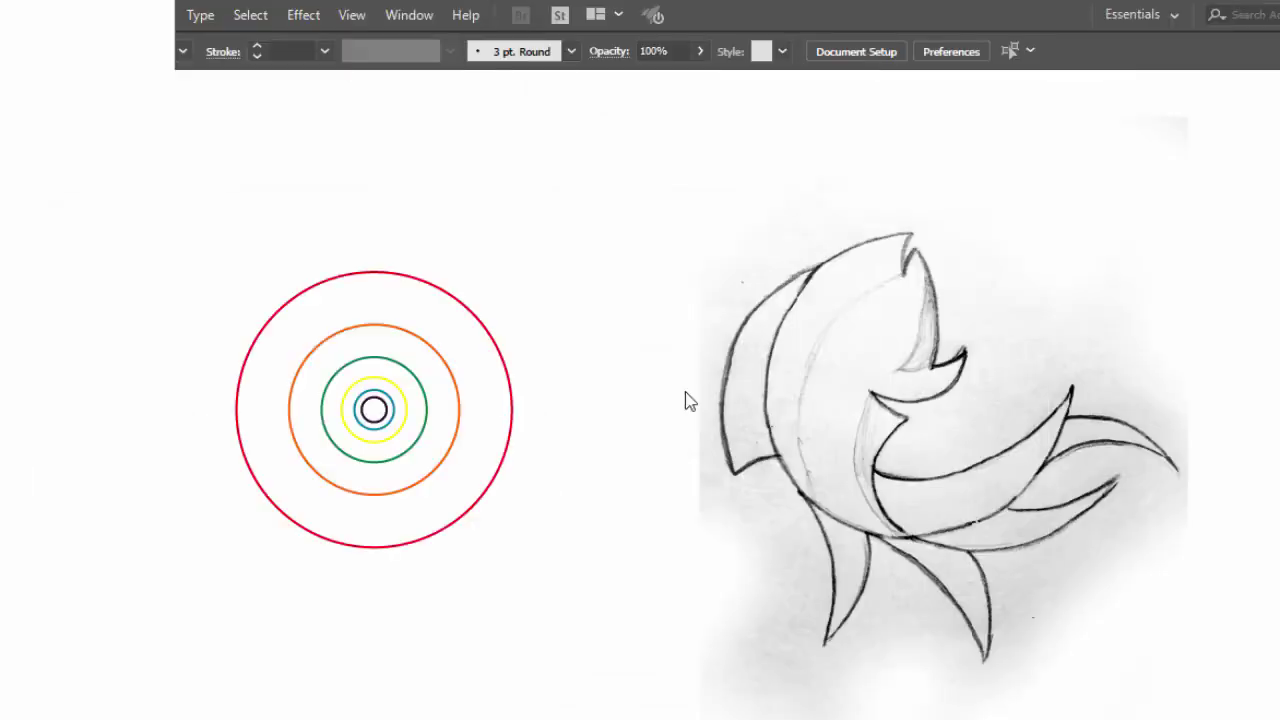
- Move the fish sketch over the colored concentric circles and send it to the back
drag(998, 424, 487, 428)
right_click(485, 422)
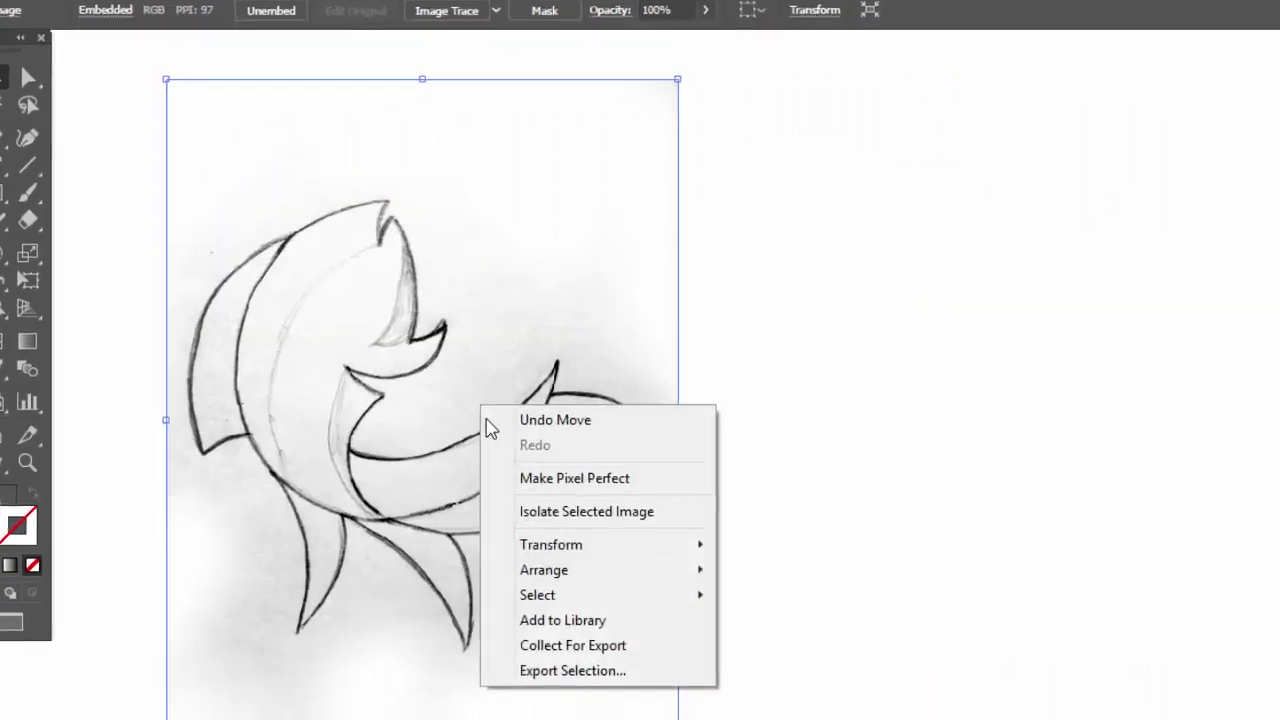
mouse_move(547, 586)
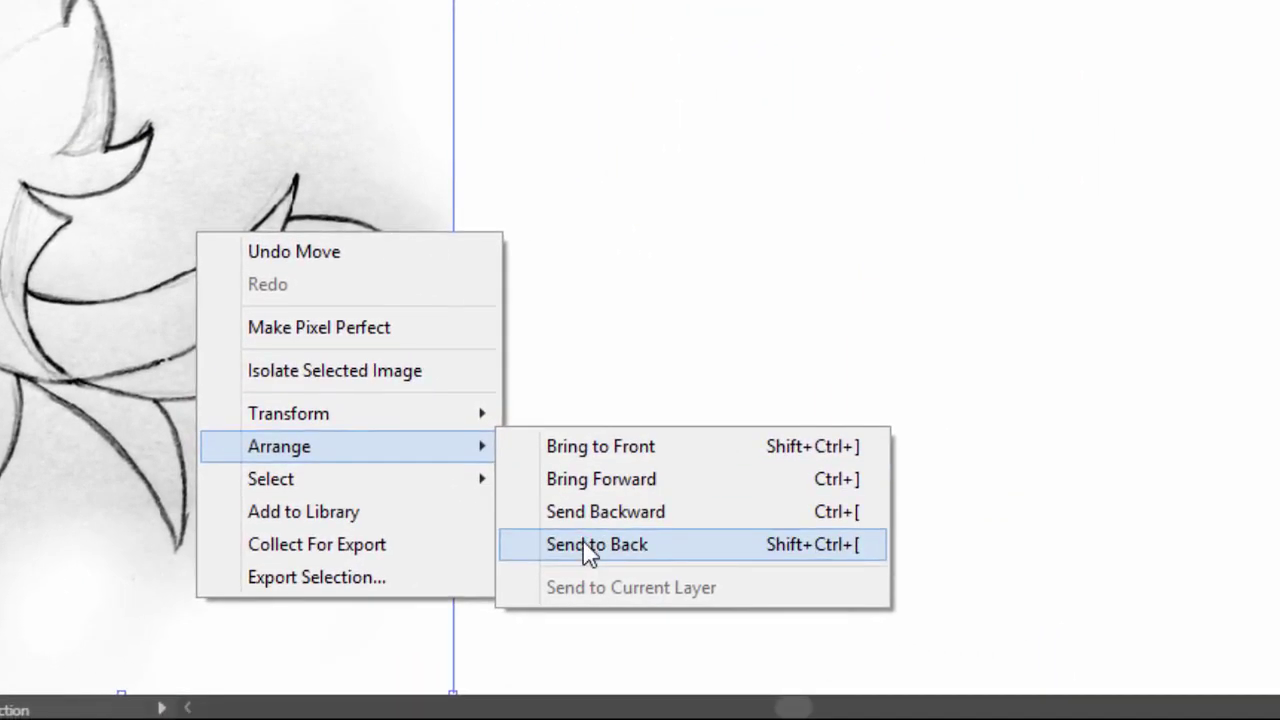
click(691, 554)
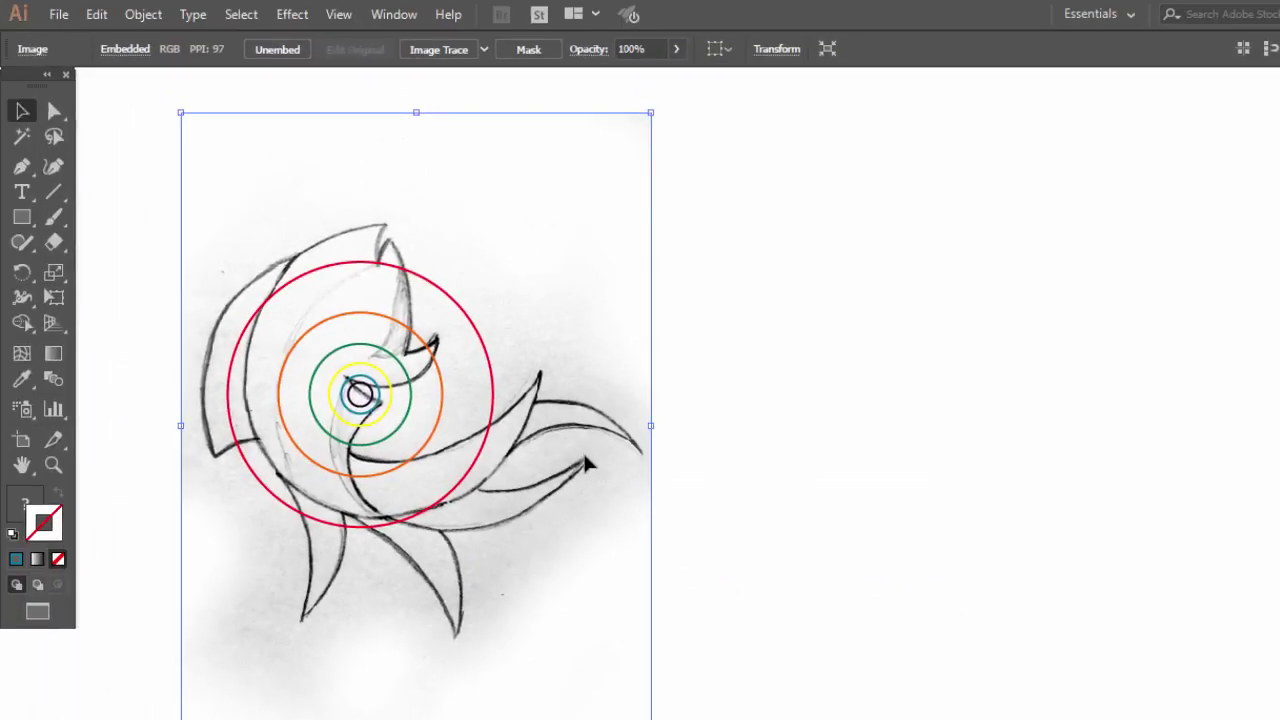
- Scale the sketch down slightly to fit its body curve to the red circle, and place it to the right of the circles
drag(587, 463, 582, 476)
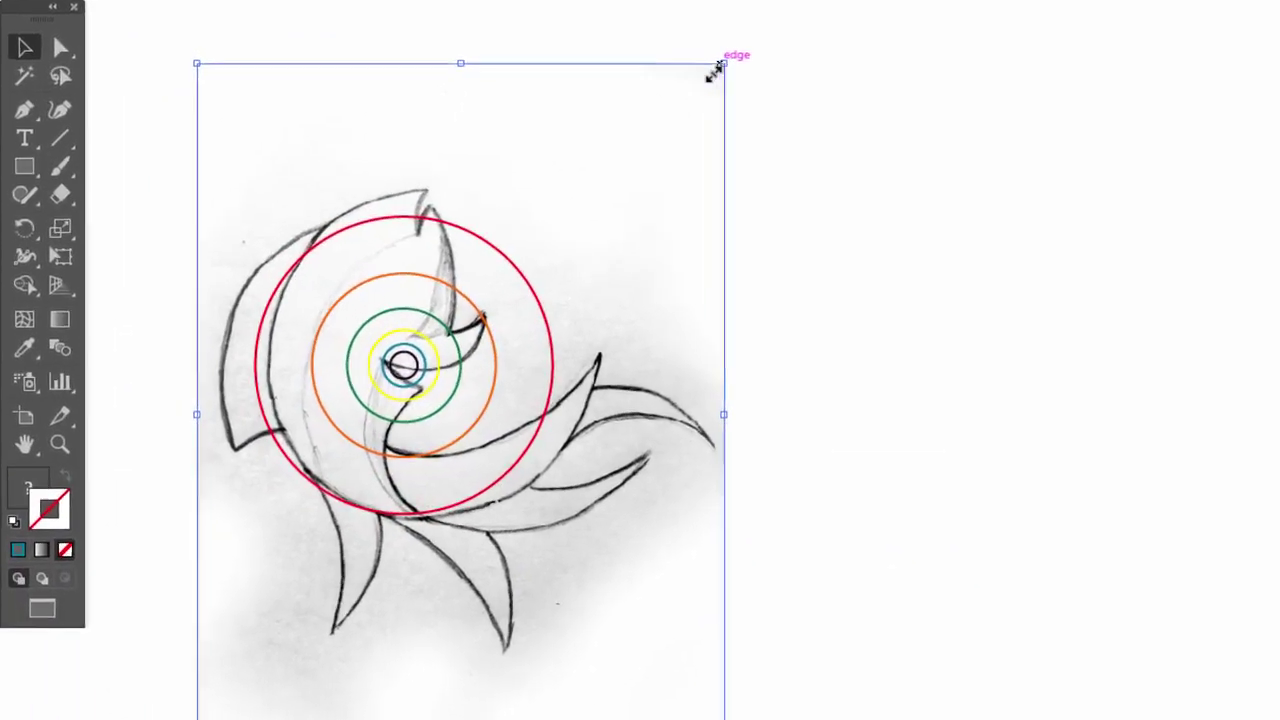
drag(645, 126, 621, 157)
drag(554, 241, 527, 242)
mouse_move(646, 177)
mouse_down()
mouse_move(960, 185)
mouse_move(1272, 237)
mouse_up()
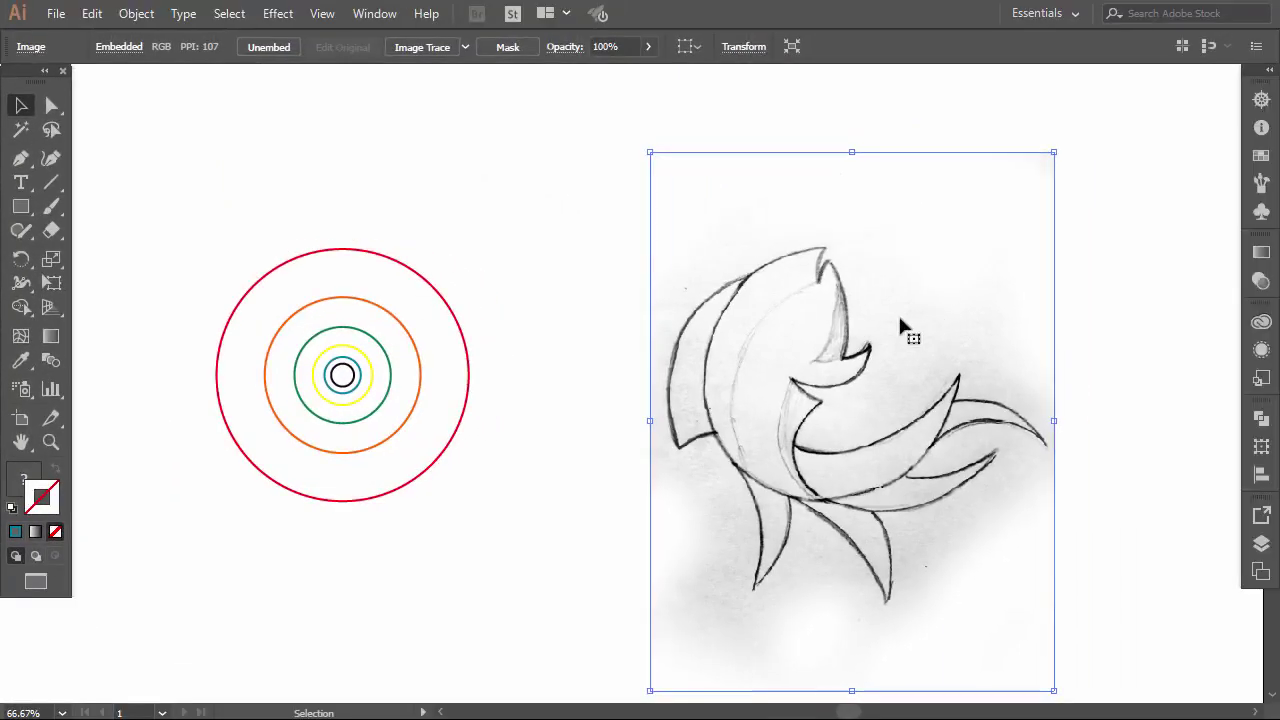
click(603, 293)
drag(743, 364, 746, 352)
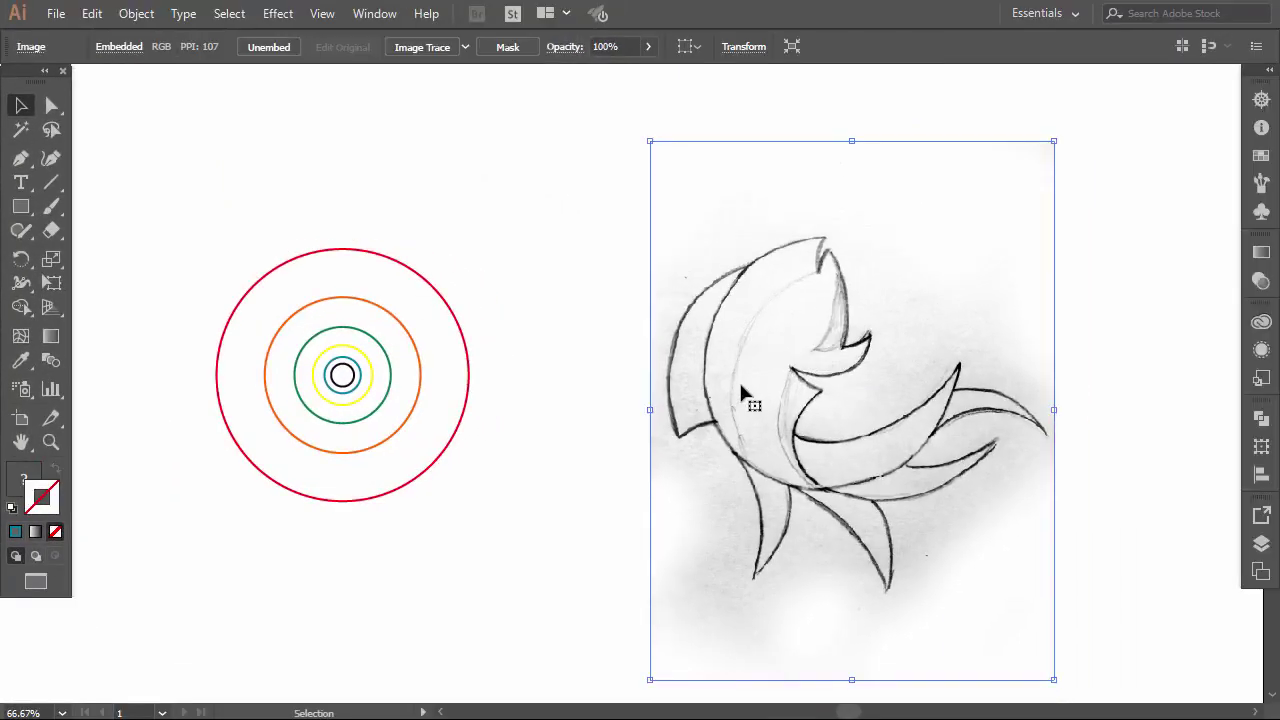
- Set the sketch's opacity to 50%
click(648, 46)
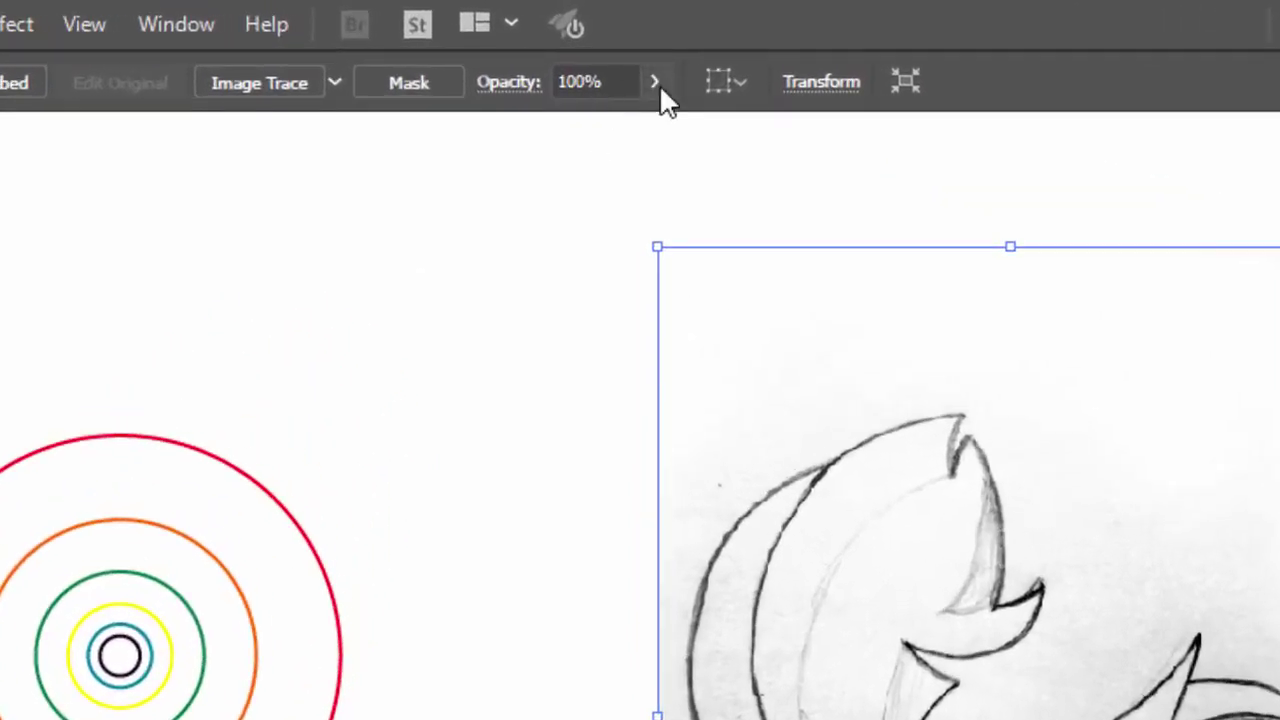
click(576, 82)
drag(557, 82, 579, 83)
text(5)
key(Return)
click(557, 332)
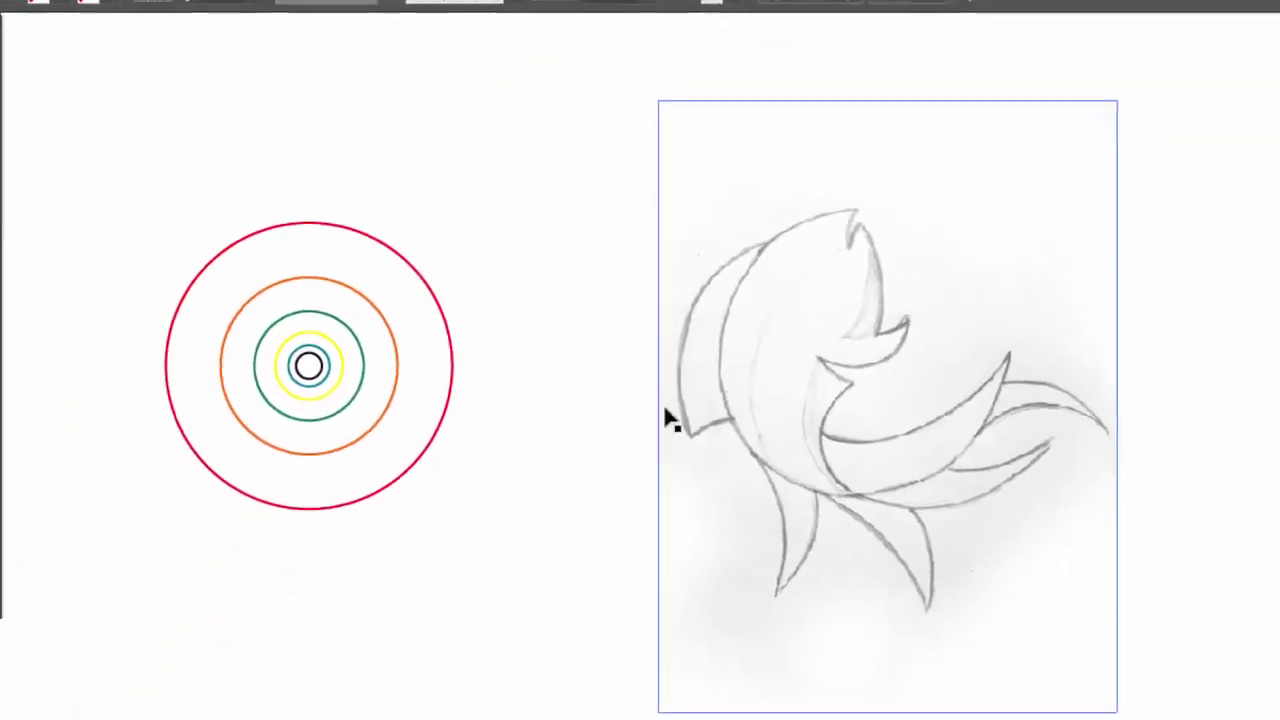
- Select the faded fish sketch and lock it
click(962, 643)
click(151, 14)
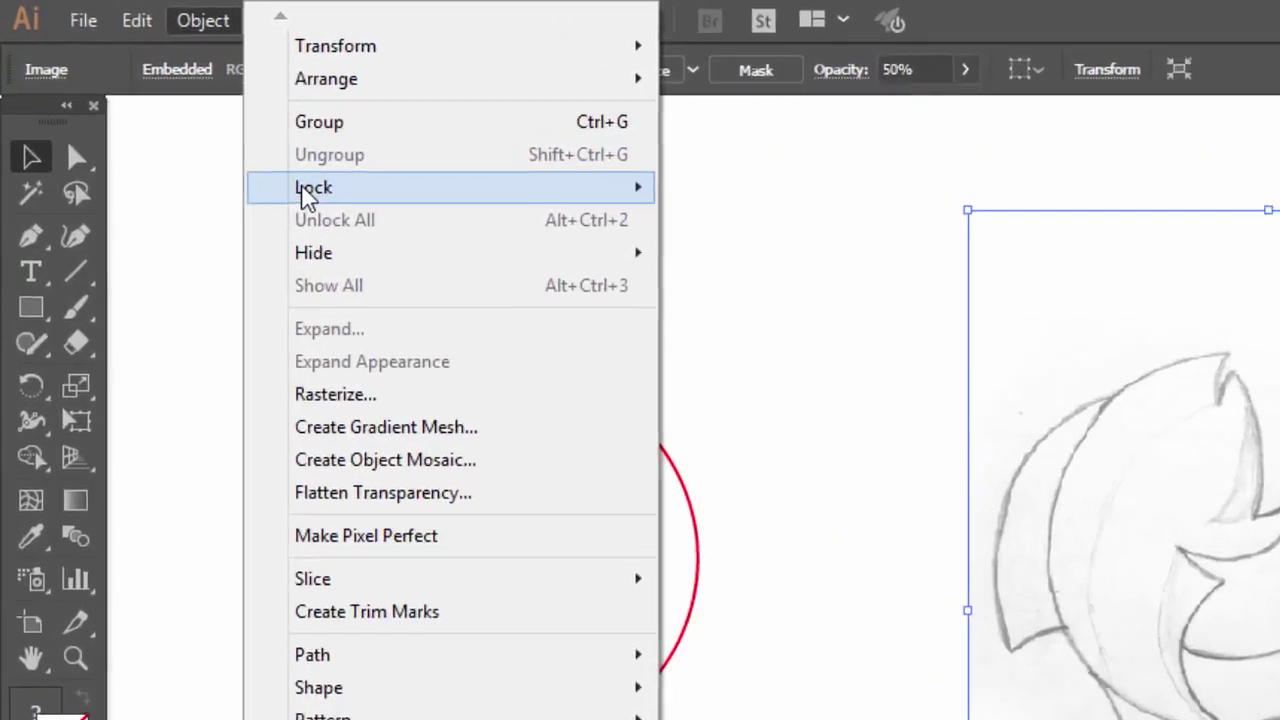
mouse_move(307, 193)
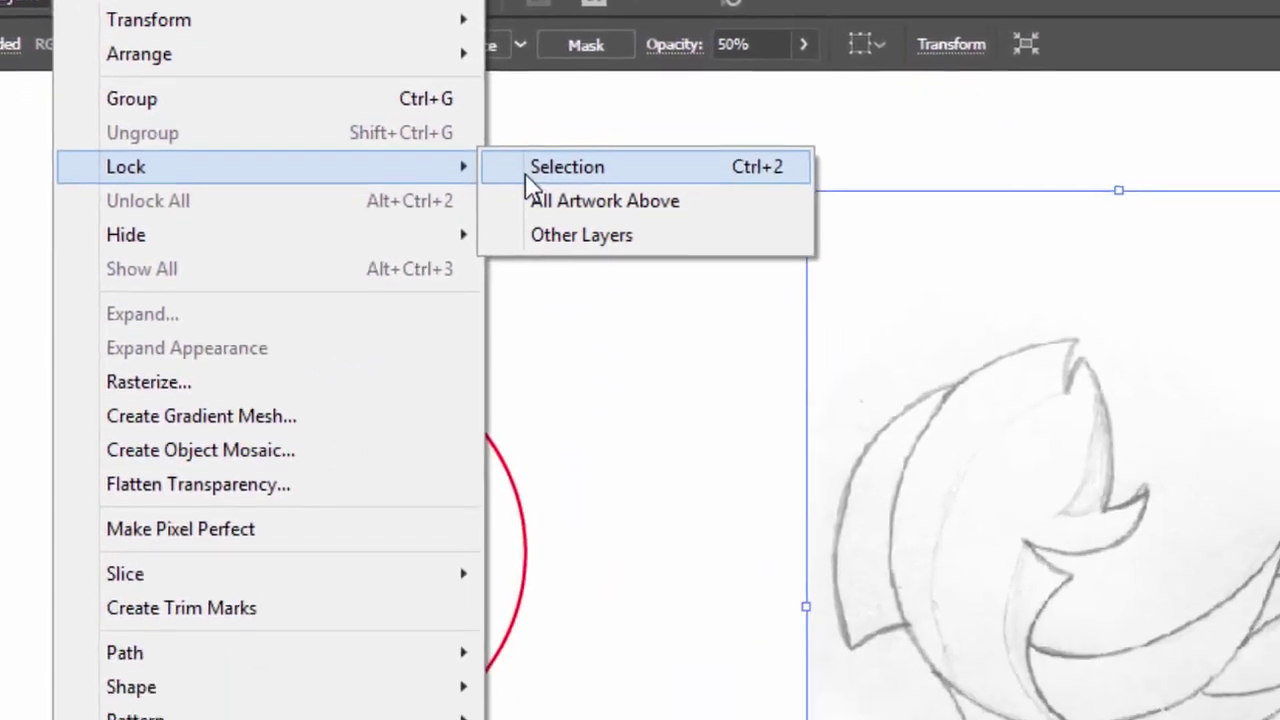
click(527, 170)
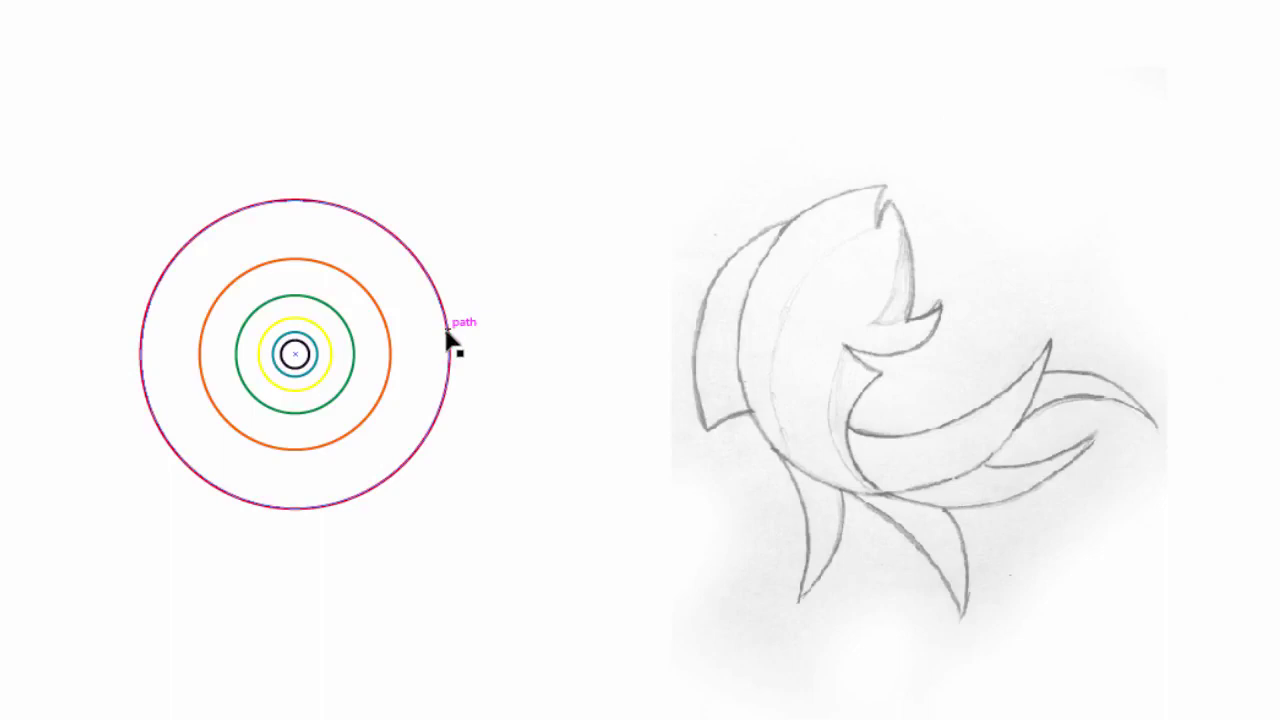
- Duplicate the red circle twice onto the sketch, fitting one to the body's outer curve and the other to the head's front edge
drag(452, 336, 1047, 327)
click(1182, 300)
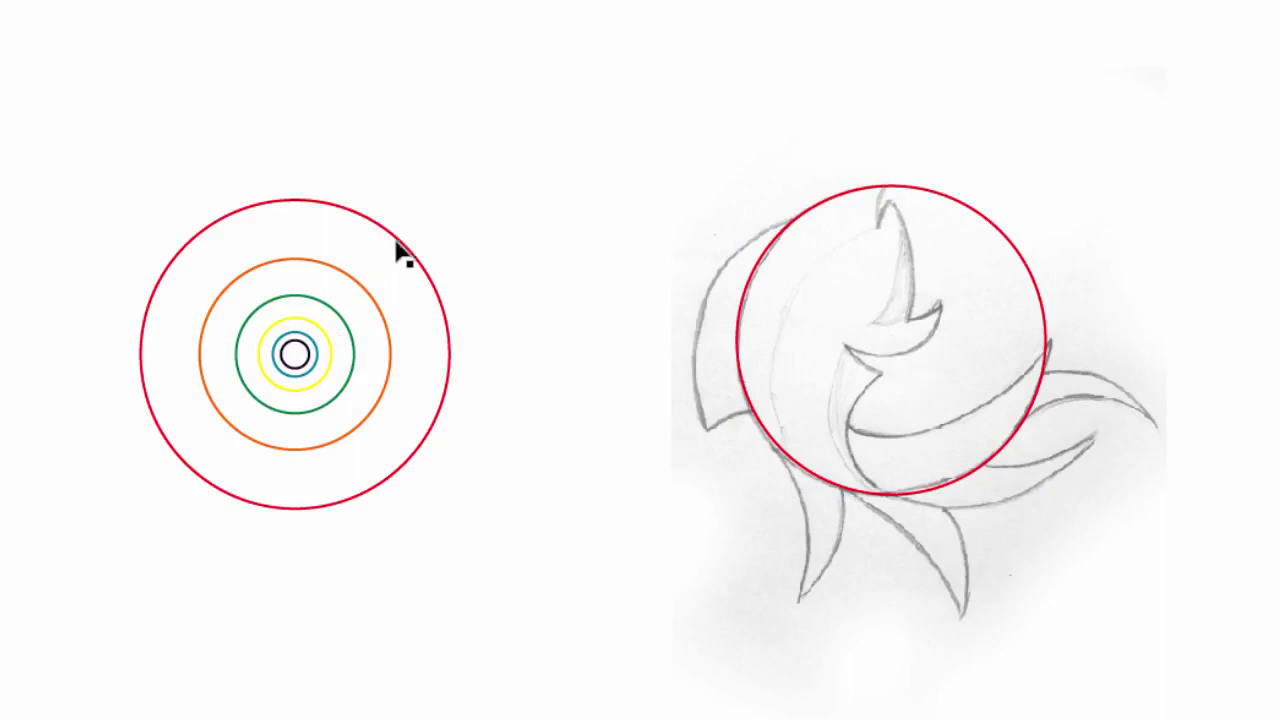
drag(403, 252, 871, 171)
click(870, 418)
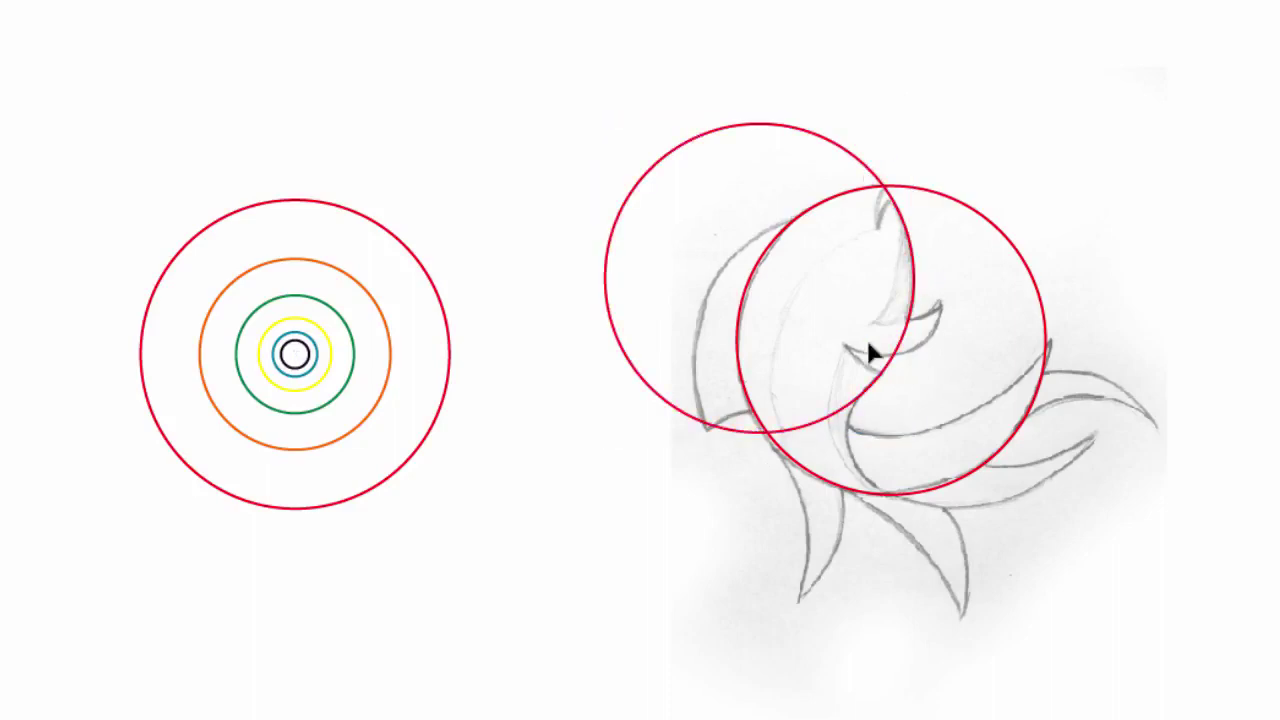
- Duplicate the green circle onto the belly curve and adjust it to meet both red circles
drag(314, 420, 927, 497)
click(846, 588)
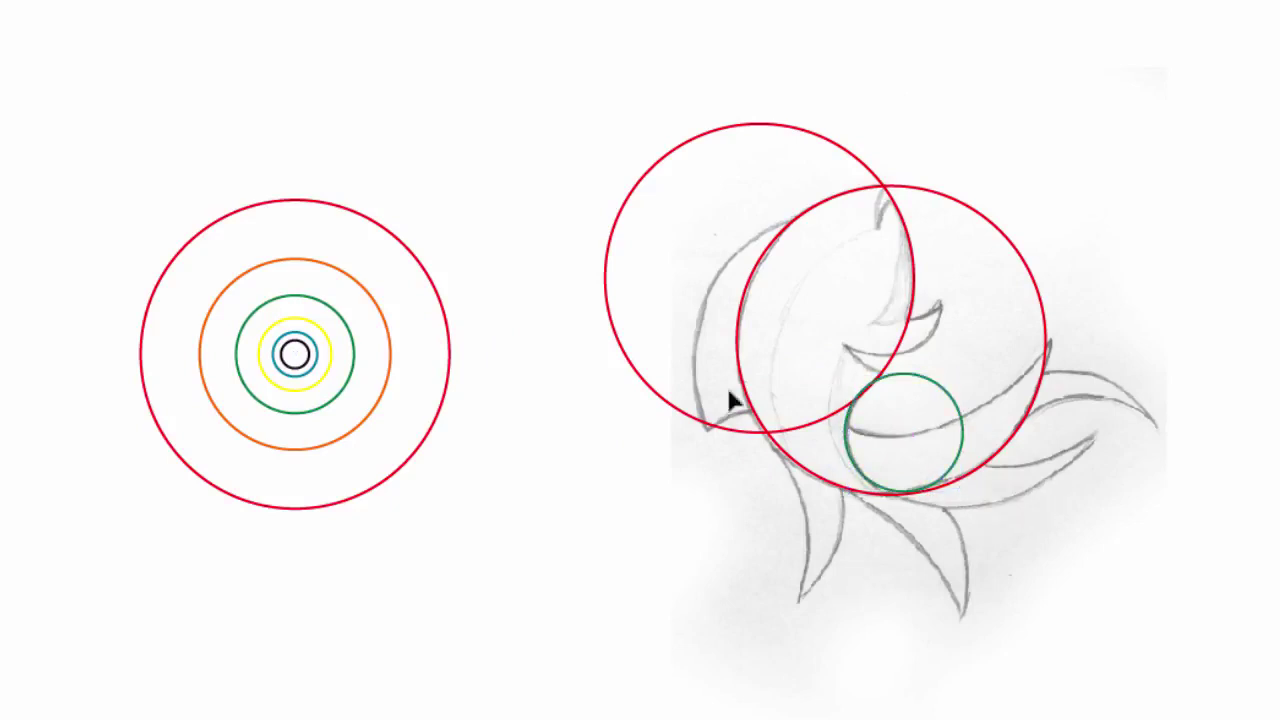
scroll(887, 486, up, 3)
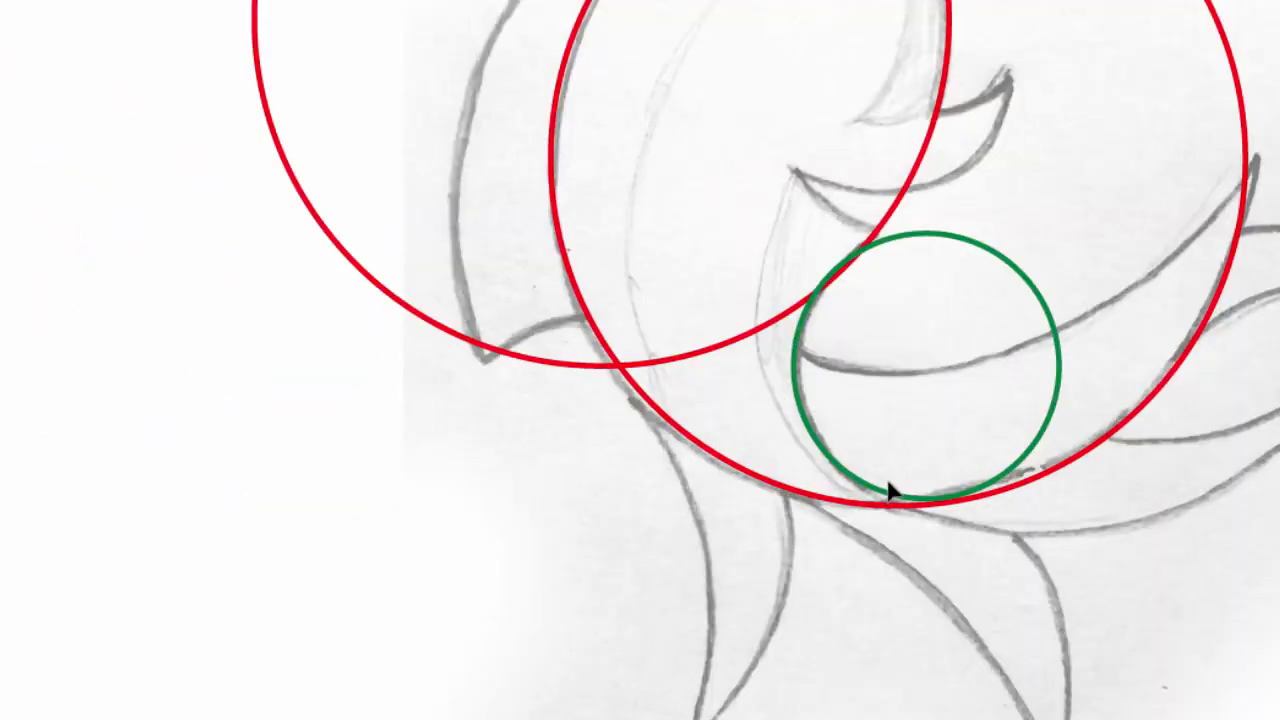
scroll(888, 488, up, 1)
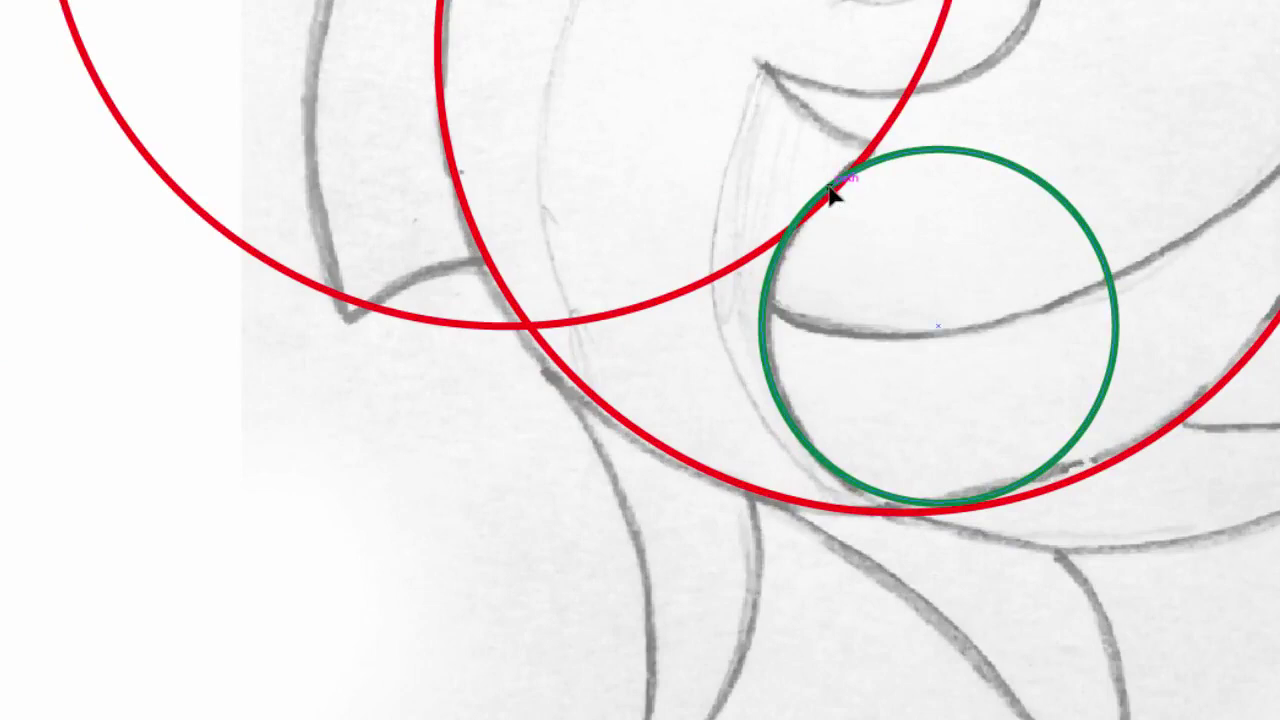
drag(829, 199, 841, 211)
click(942, 424)
- Switch to outline view and fine-tune the small circle's position against the edge of the upper large circle
key(ctrl+y)
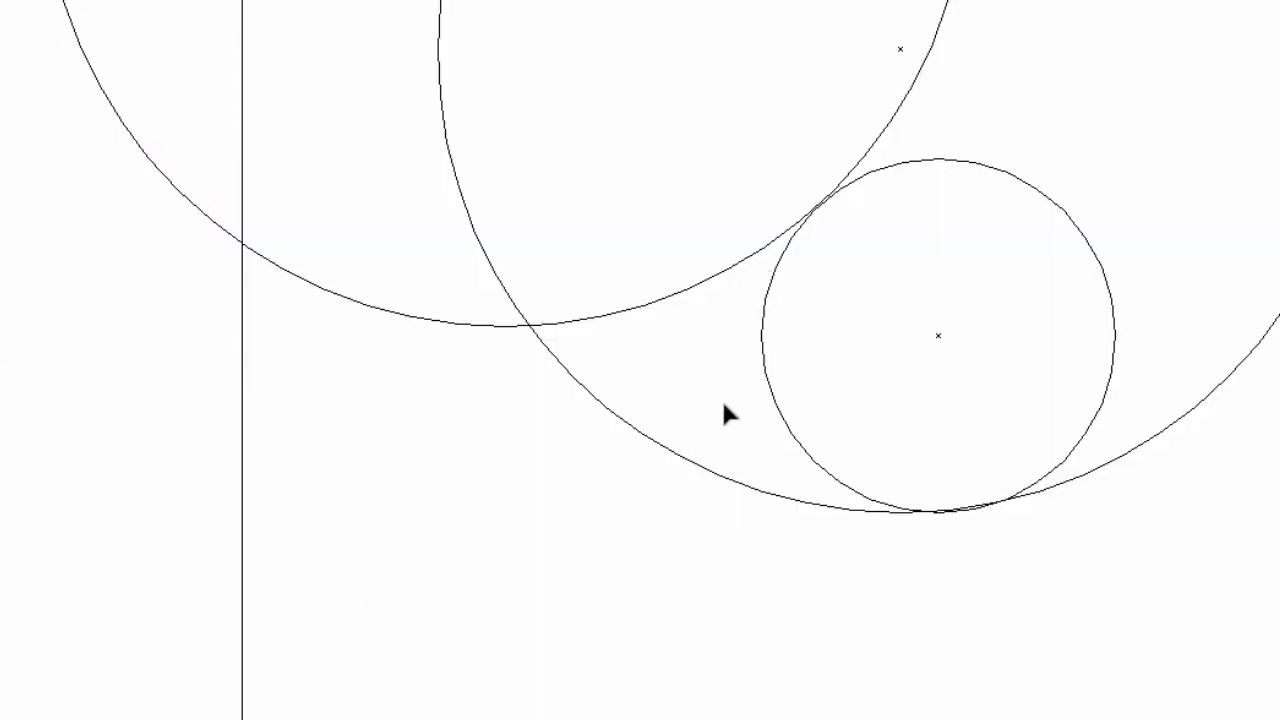
scroll(827, 212, up, 3)
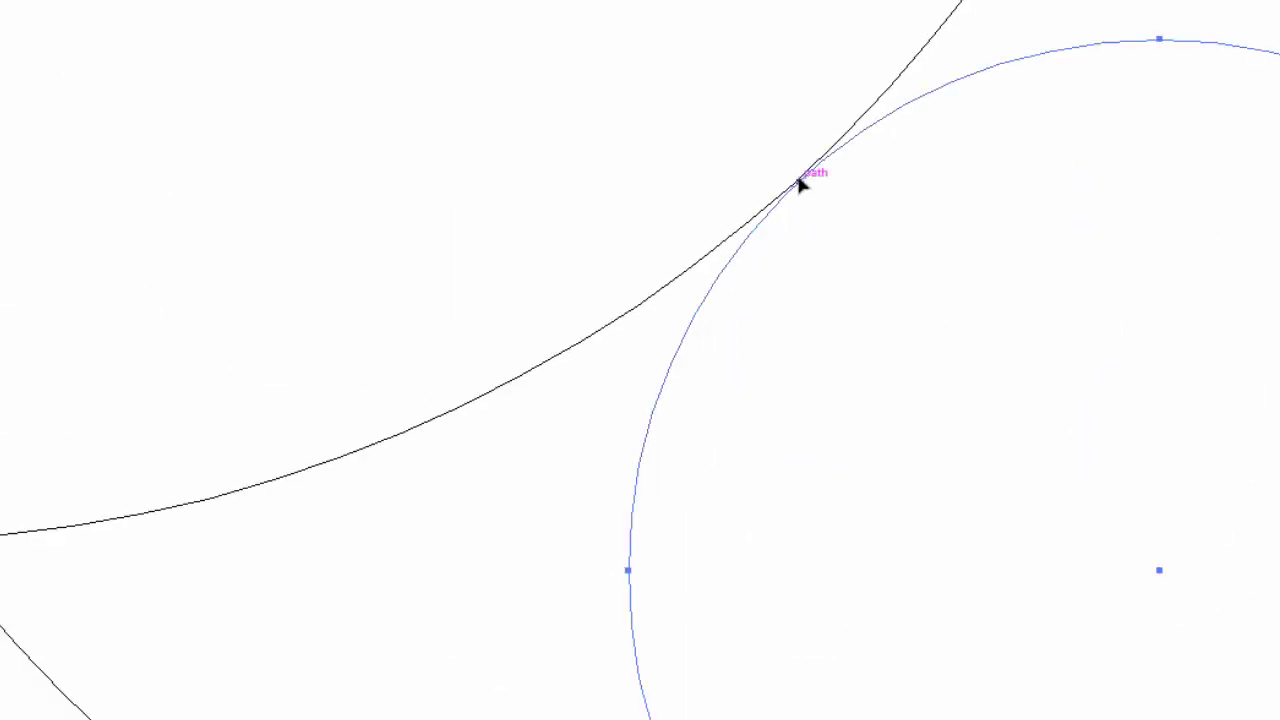
click(800, 183)
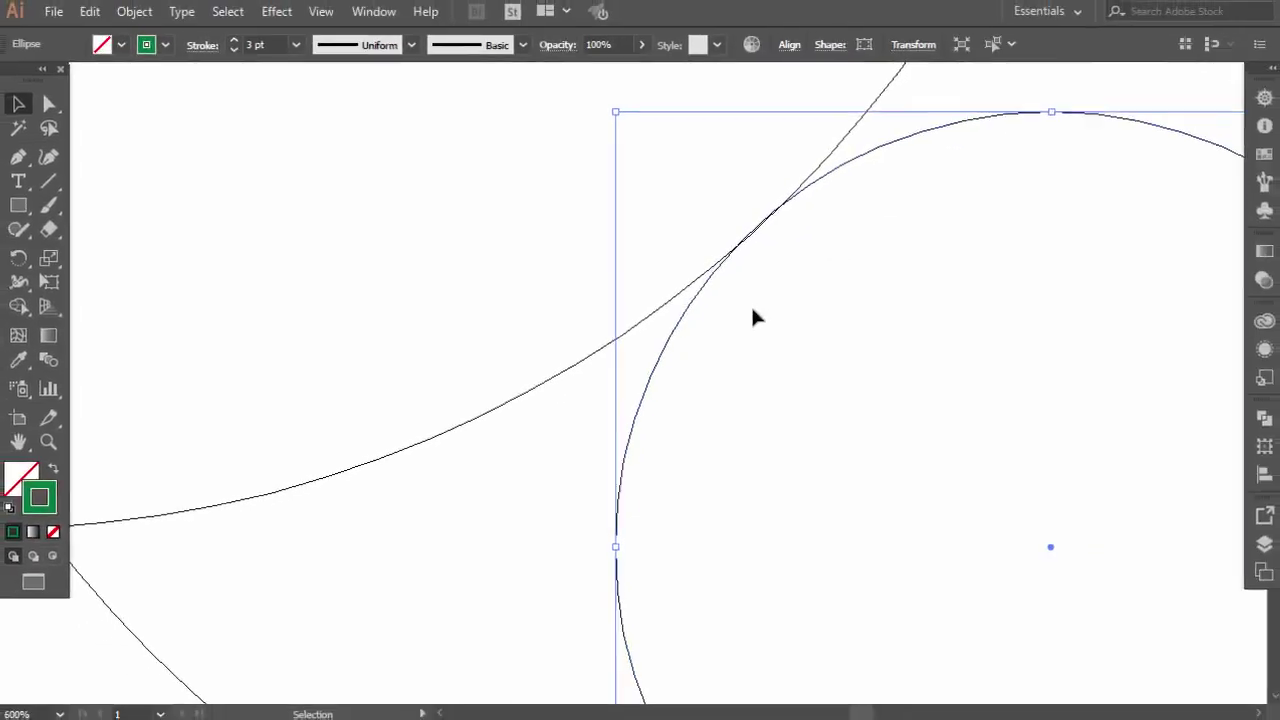
click(320, 11)
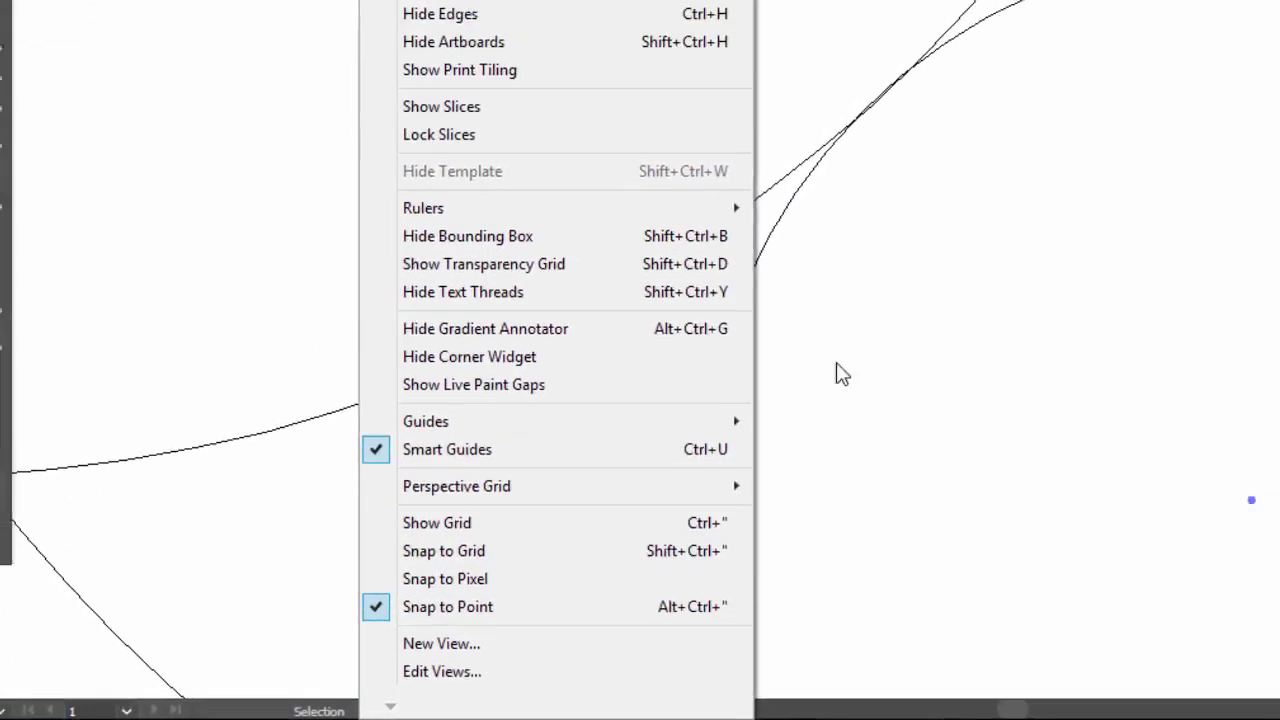
click(838, 374)
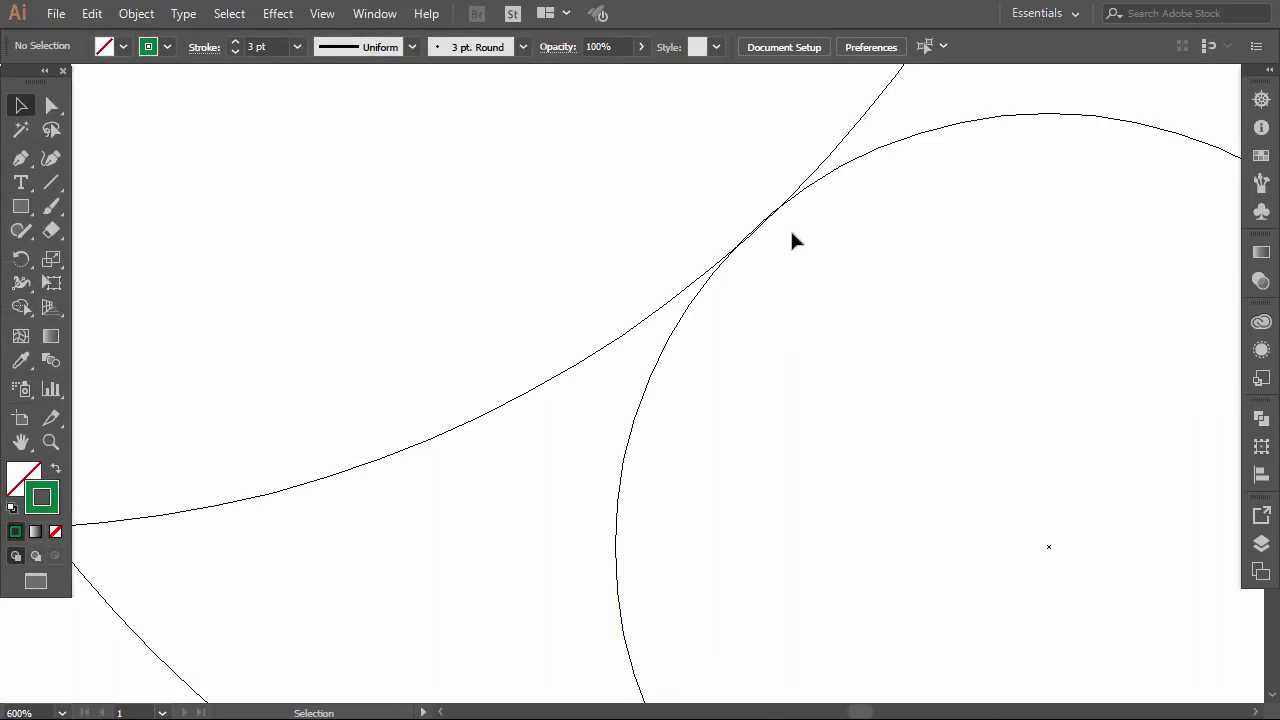
- Examine in outline view the contact points between the small circle and the two large circles
scroll(885, 300, down, 2)
scroll(908, 320, down, 1)
scroll(1040, 490, down, 1)
scroll(983, 495, up, 3)
scroll(983, 498, up, 1)
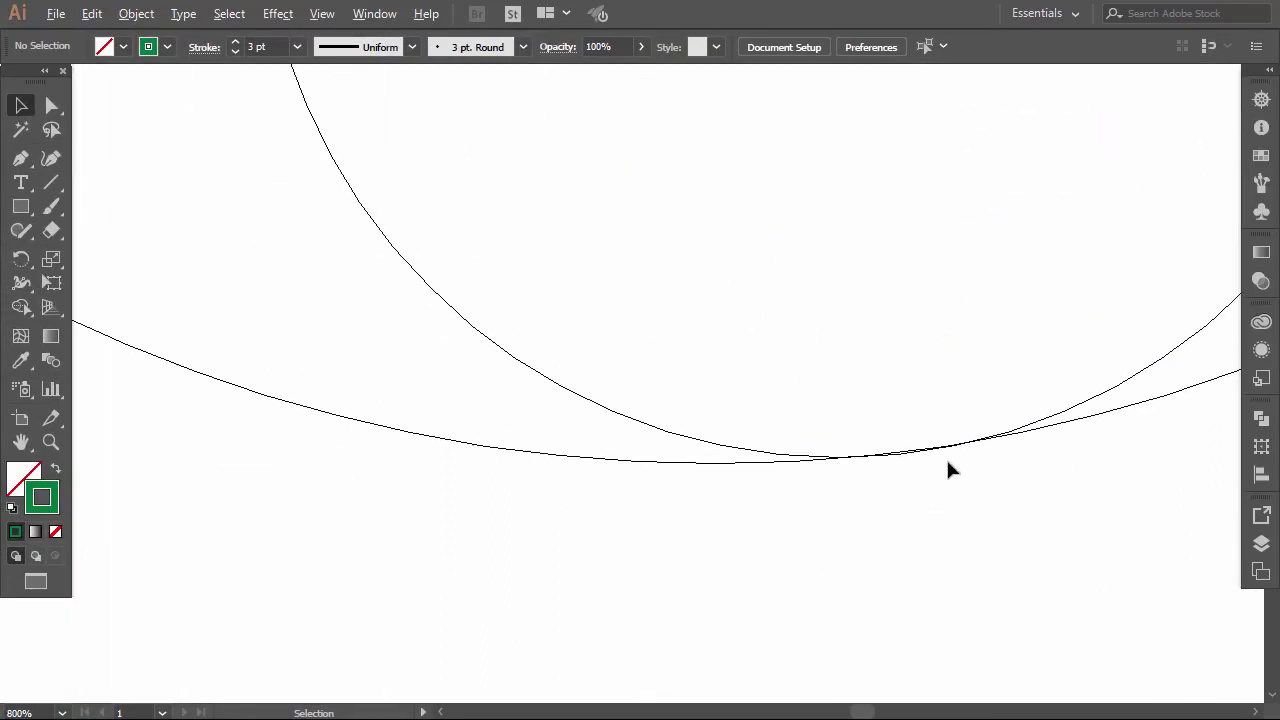
scroll(838, 416, down, 2)
scroll(764, 311, up, 4)
scroll(755, 302, down, 4)
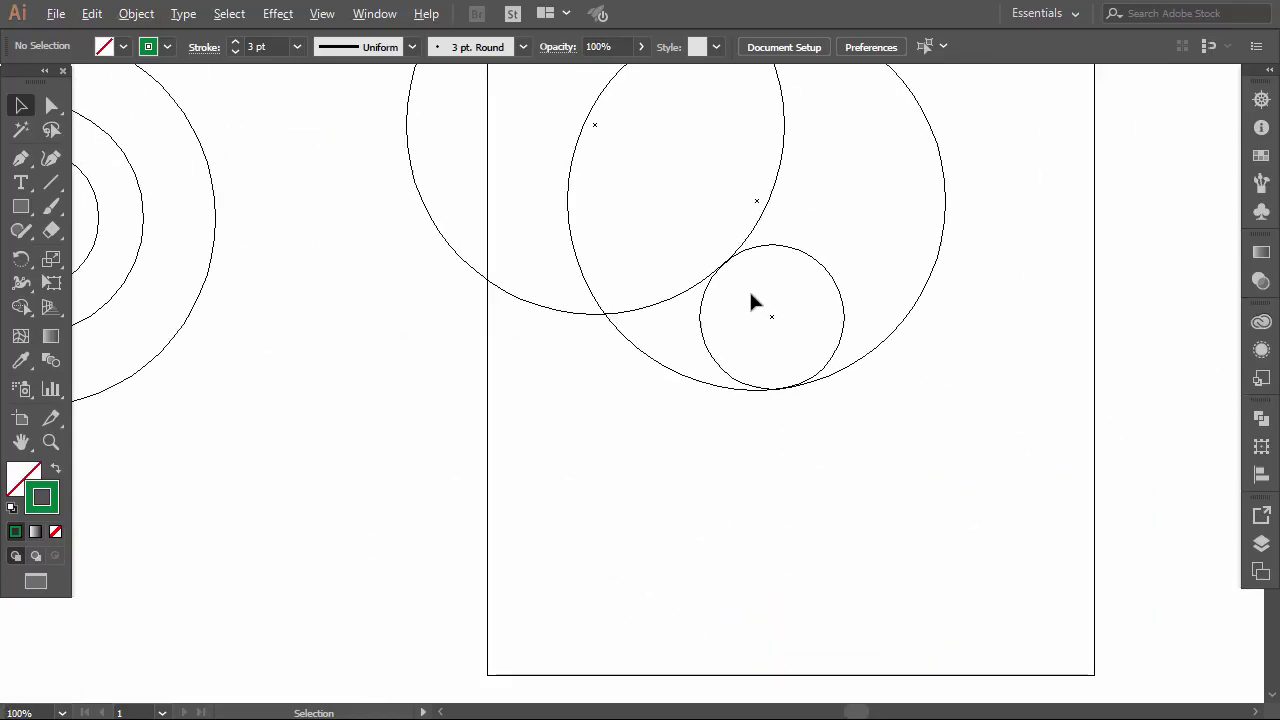
scroll(792, 310, up, 3)
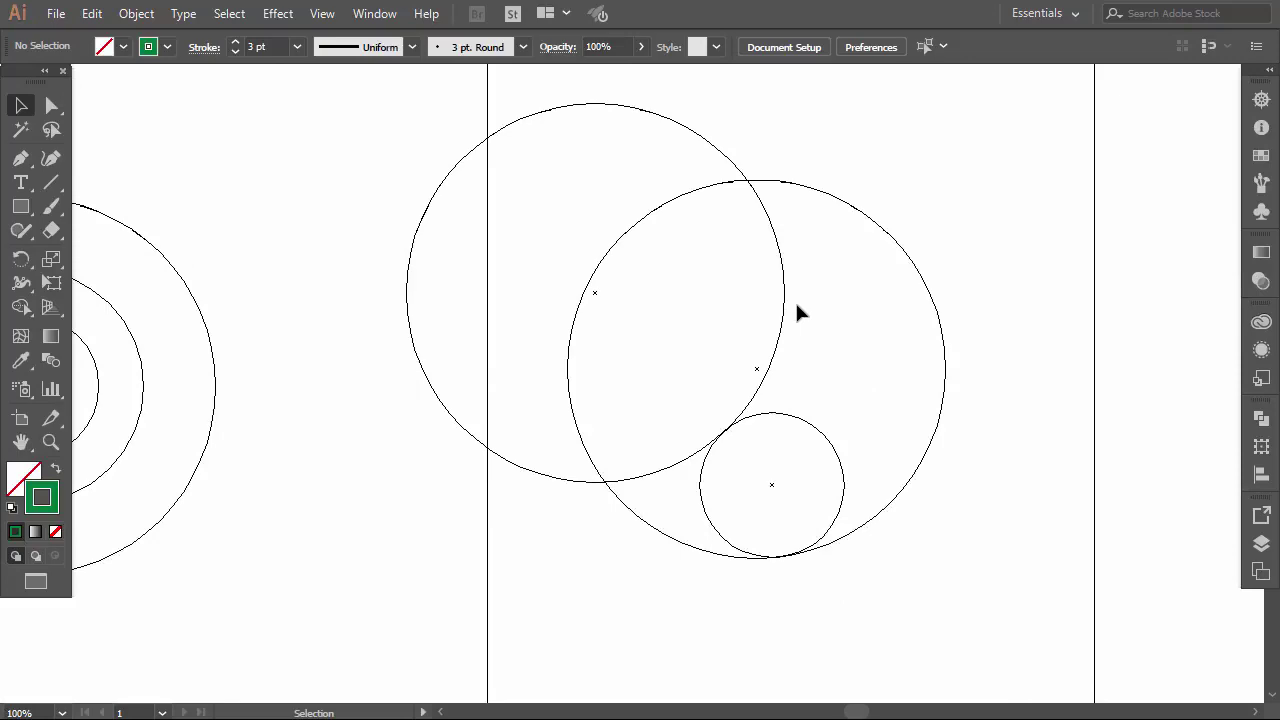
- Leave outline view, select the two red circles and the green circle, and merge the fish body regions with Shape Builder
scroll(797, 313, down, 1)
key(ctrl+y)
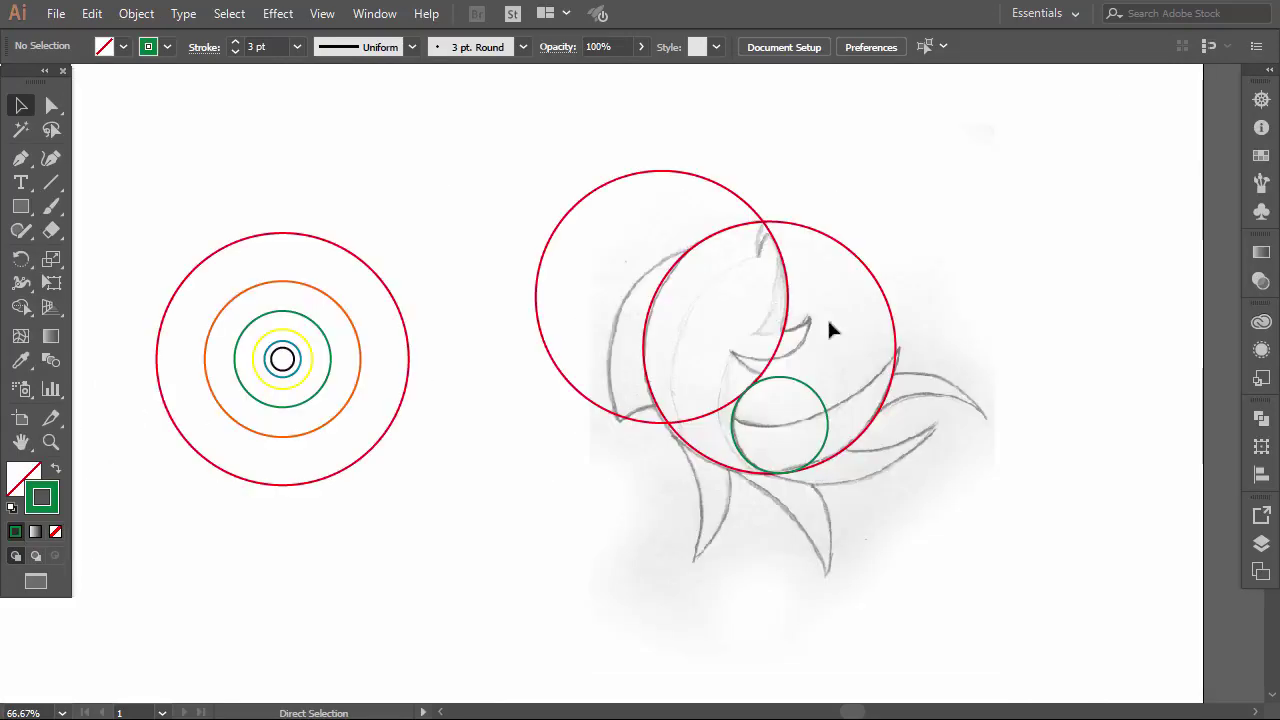
drag(790, 323, 583, 495)
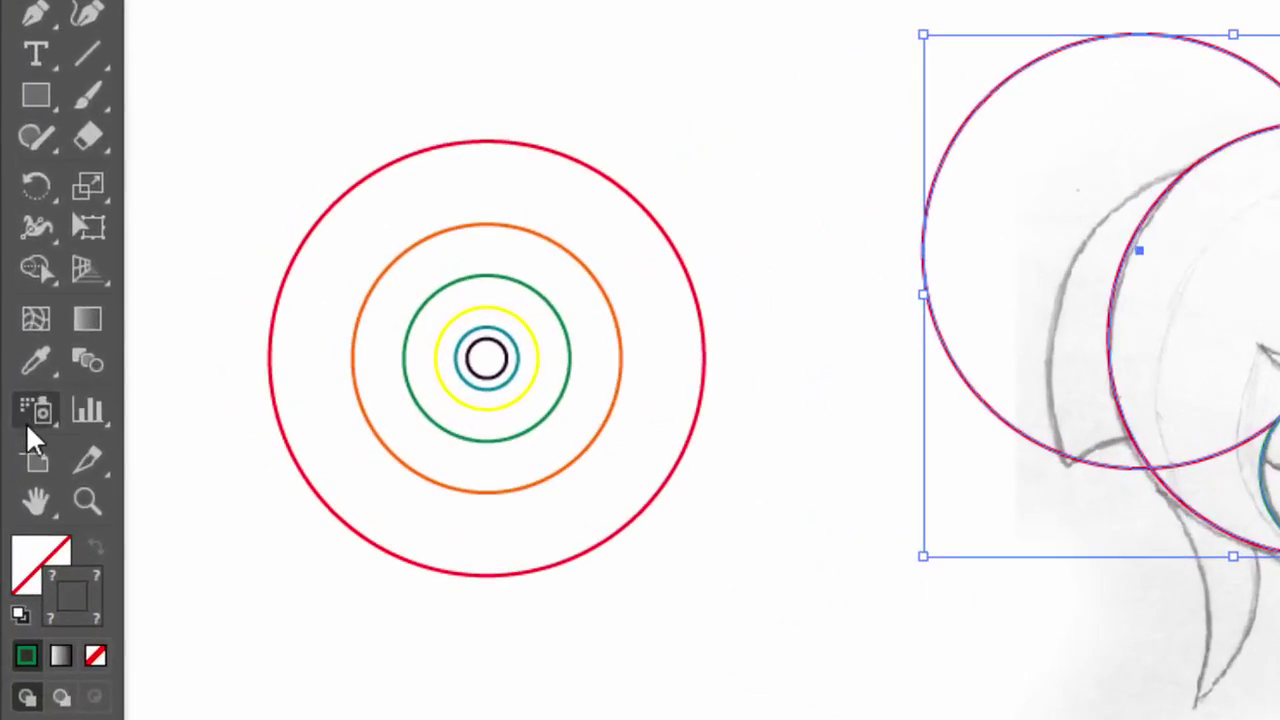
click(39, 267)
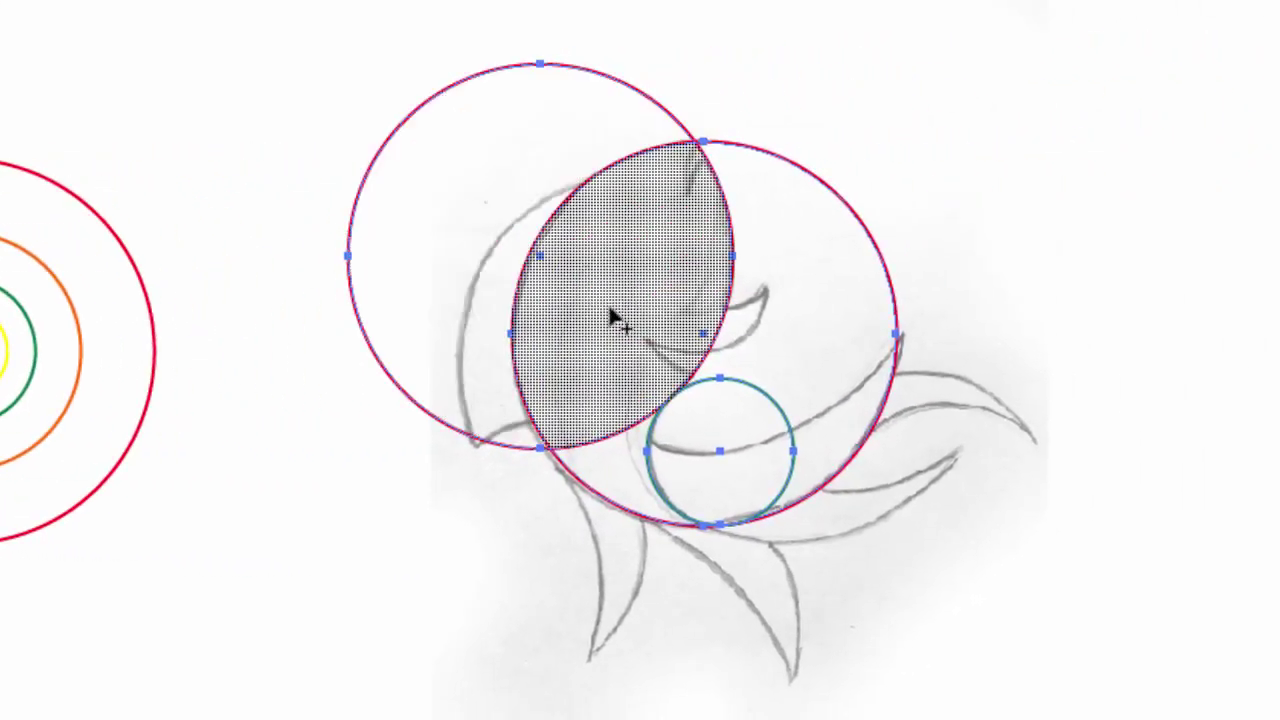
mouse_move(610, 320)
mouse_down()
mouse_move(606, 391)
mouse_move(625, 484)
mouse_up()
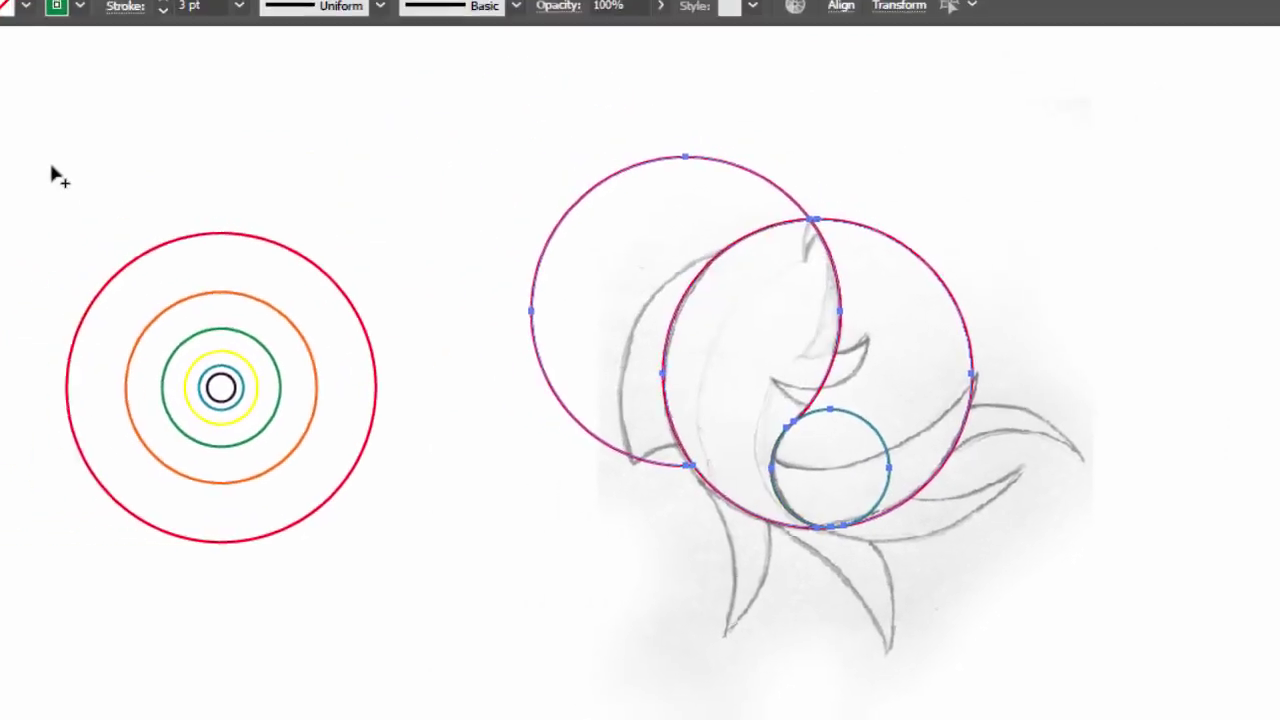
- Delete the leftover circle pieces around the body so only the merged body outline remains on the sketch
click(23, 118)
click(433, 195)
click(677, 206)
key(Delete)
click(886, 257)
key(Delete)
click(886, 424)
key(Delete)
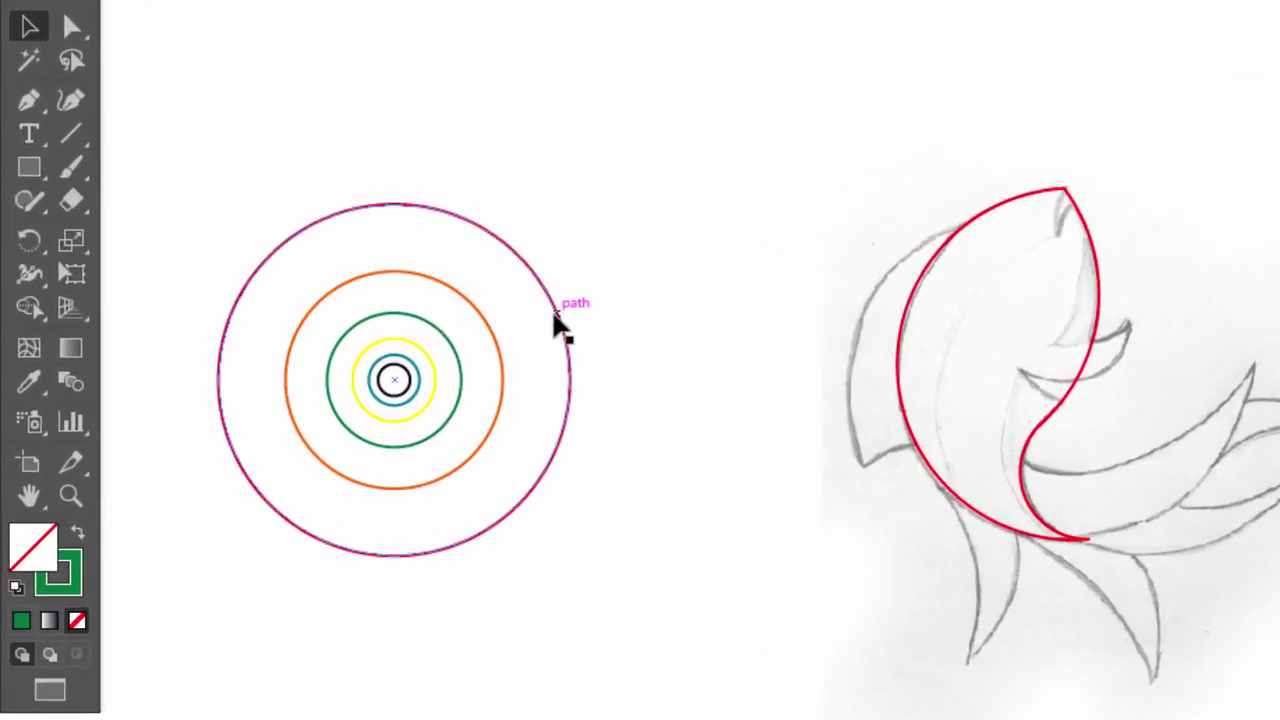
- Swap the body outline's stroke and fill so the shape is solid red without a stroke
click(942, 247)
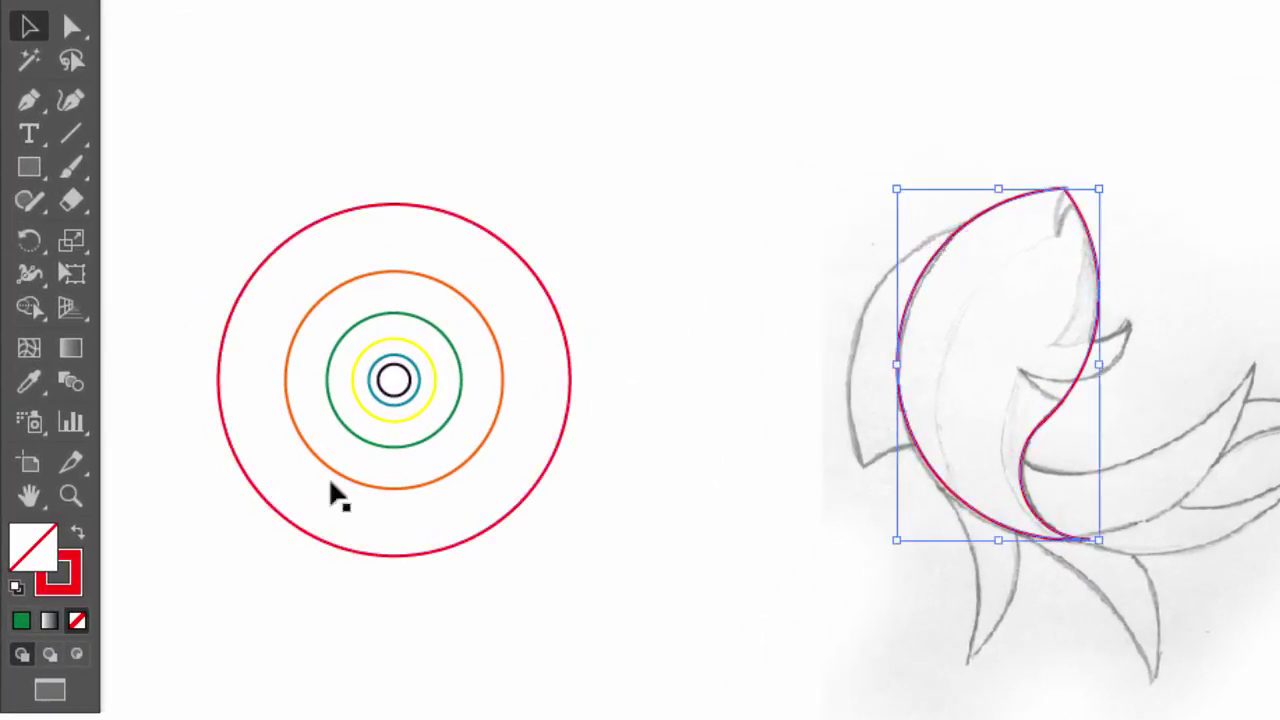
click(78, 535)
click(590, 642)
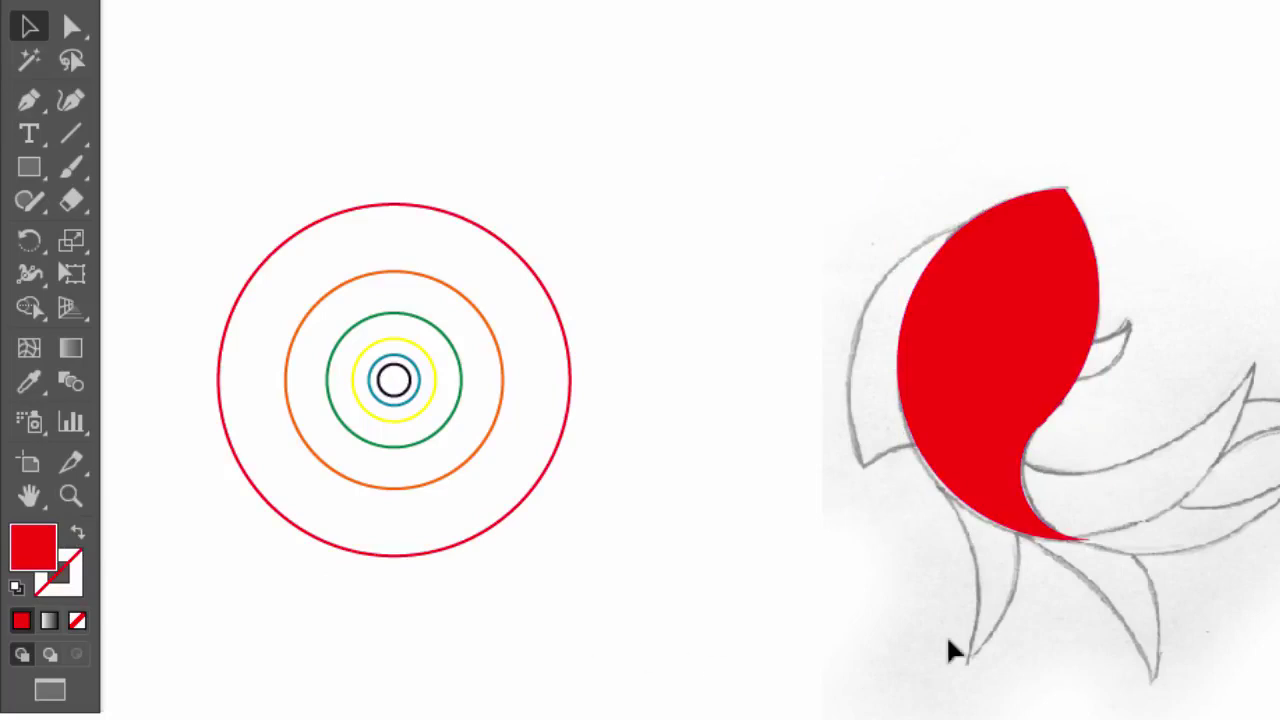
- Duplicate the large red circle twice onto the sketch, fitting the copies to the outer and inner curves of the tail crescent
drag(580, 371, 1109, 363)
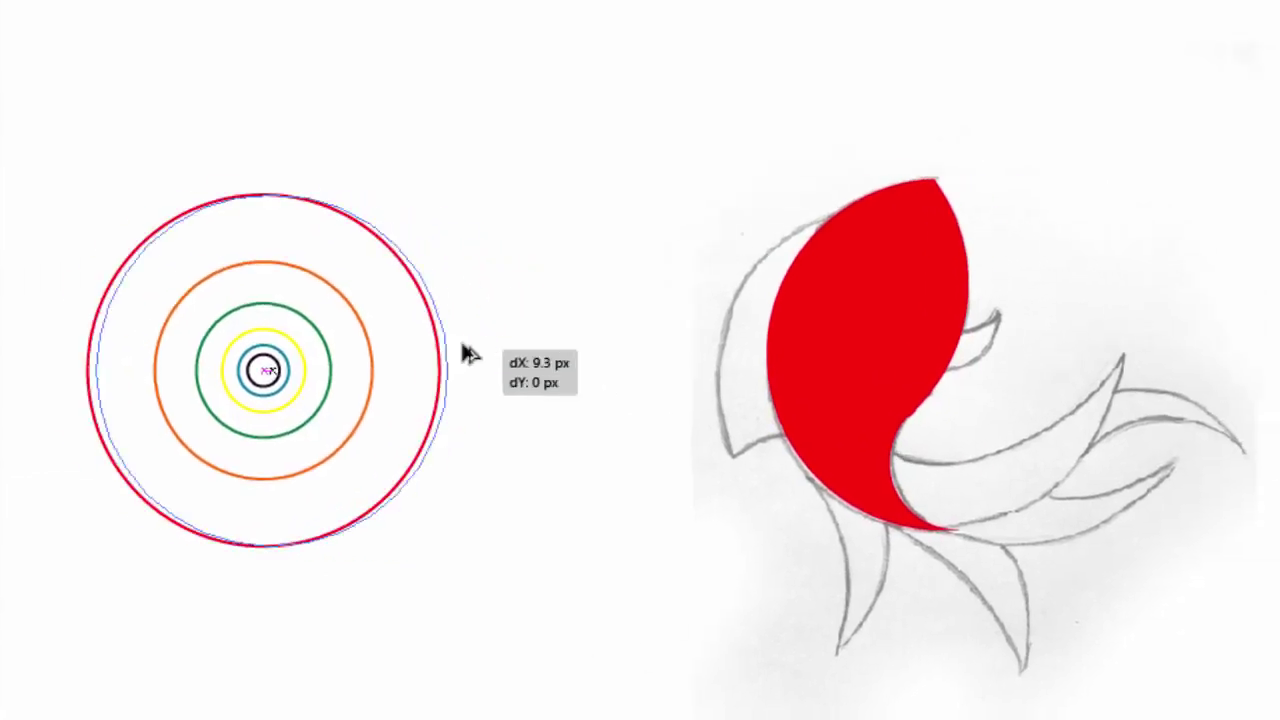
drag(810, 340, 951, 330)
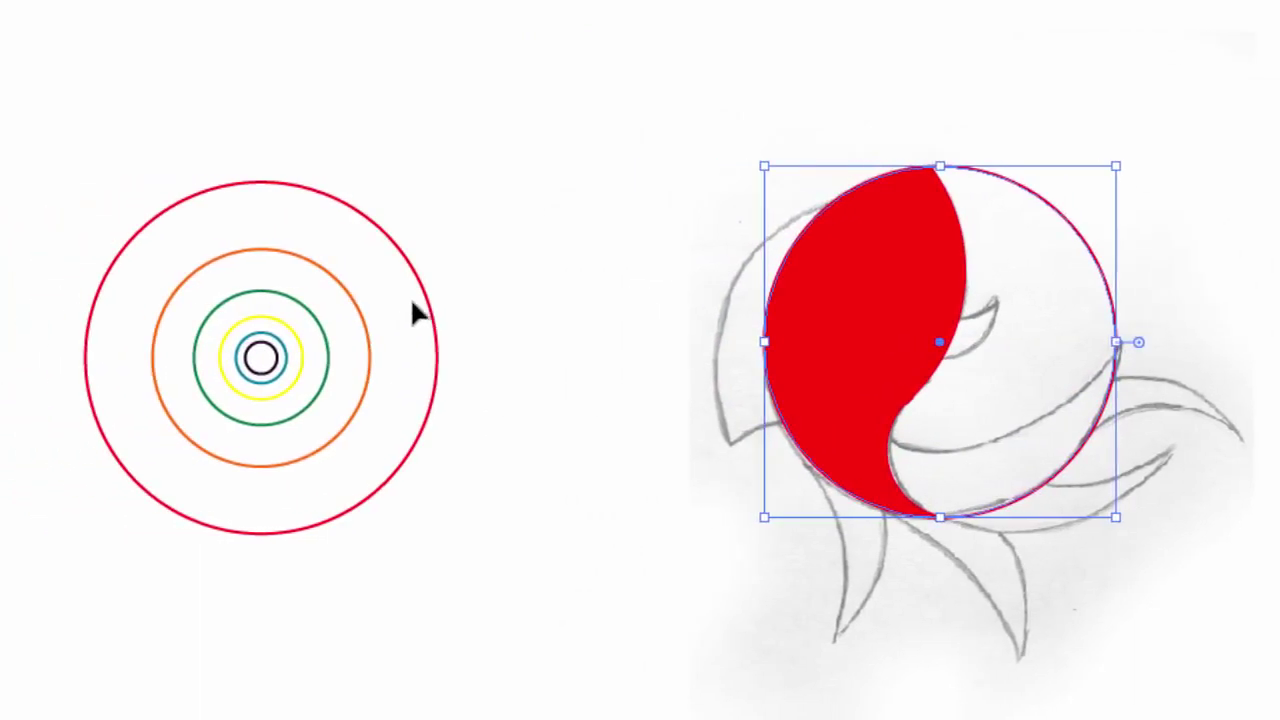
mouse_move(434, 303)
mouse_down()
mouse_move(737, 229)
mouse_move(971, 240)
mouse_move(1131, 215)
mouse_move(1118, 215)
mouse_move(1127, 226)
mouse_up()
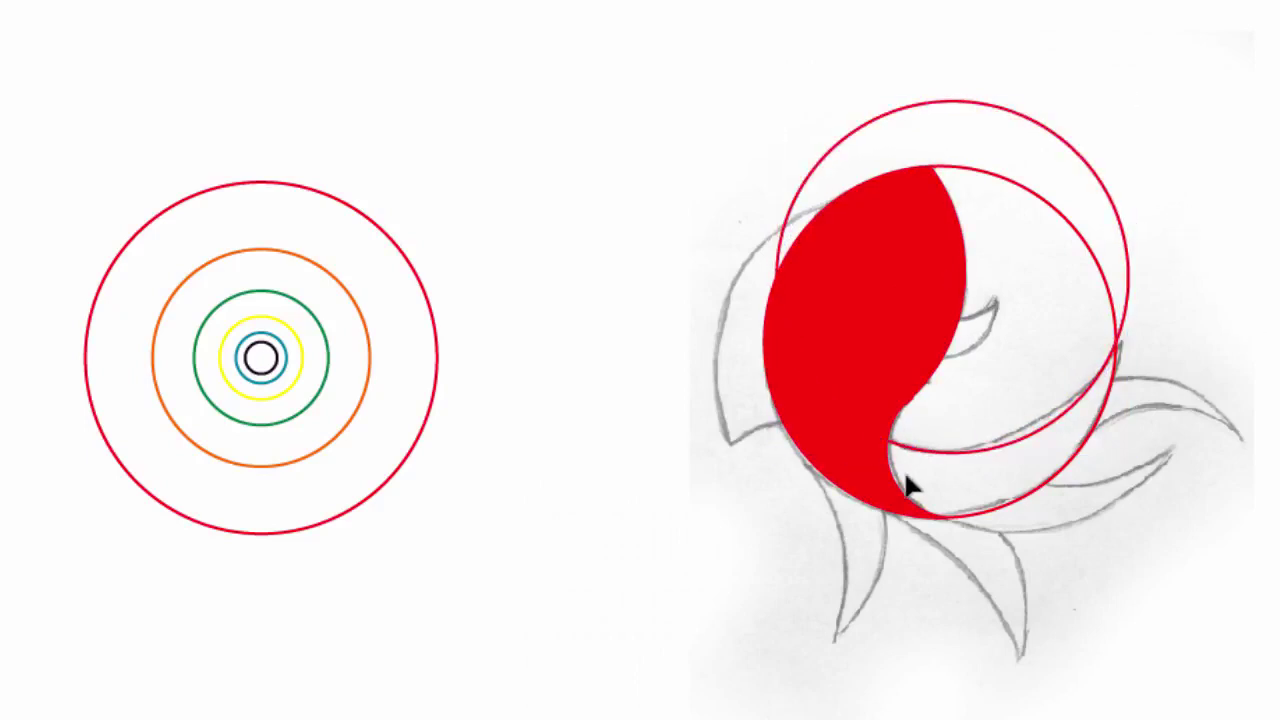
- Select the body with both red circles and form the tail crescent between them using Shape Builder
drag(1262, 269, 749, 541)
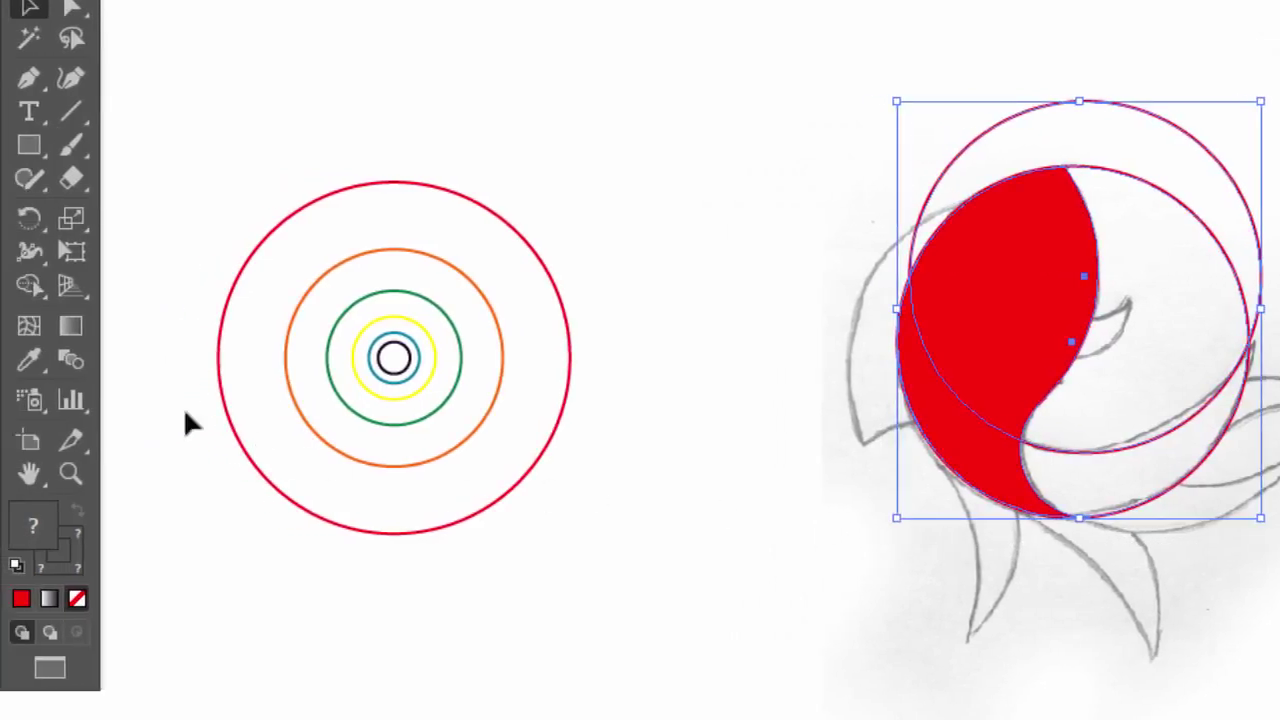
click(30, 292)
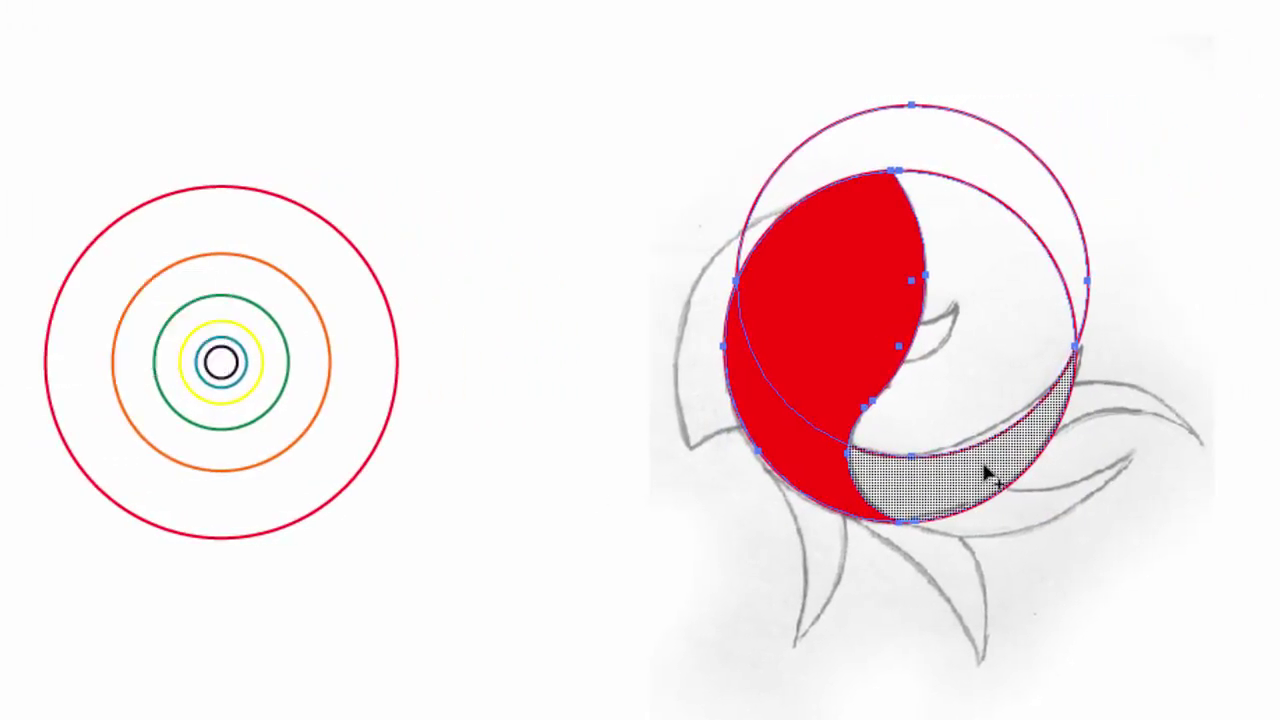
drag(943, 487, 1020, 440)
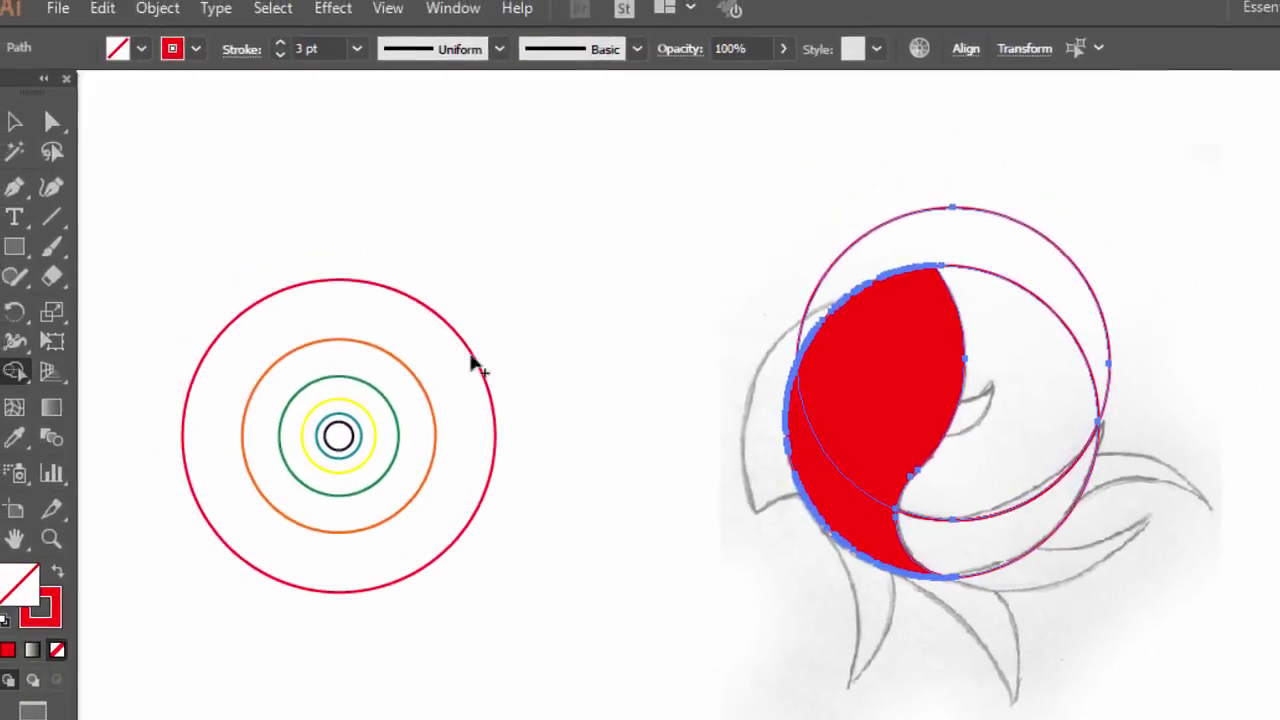
- Delete the leftover circle pieces around the tail crescent and turn its red stroke into a solid red fill
click(15, 121)
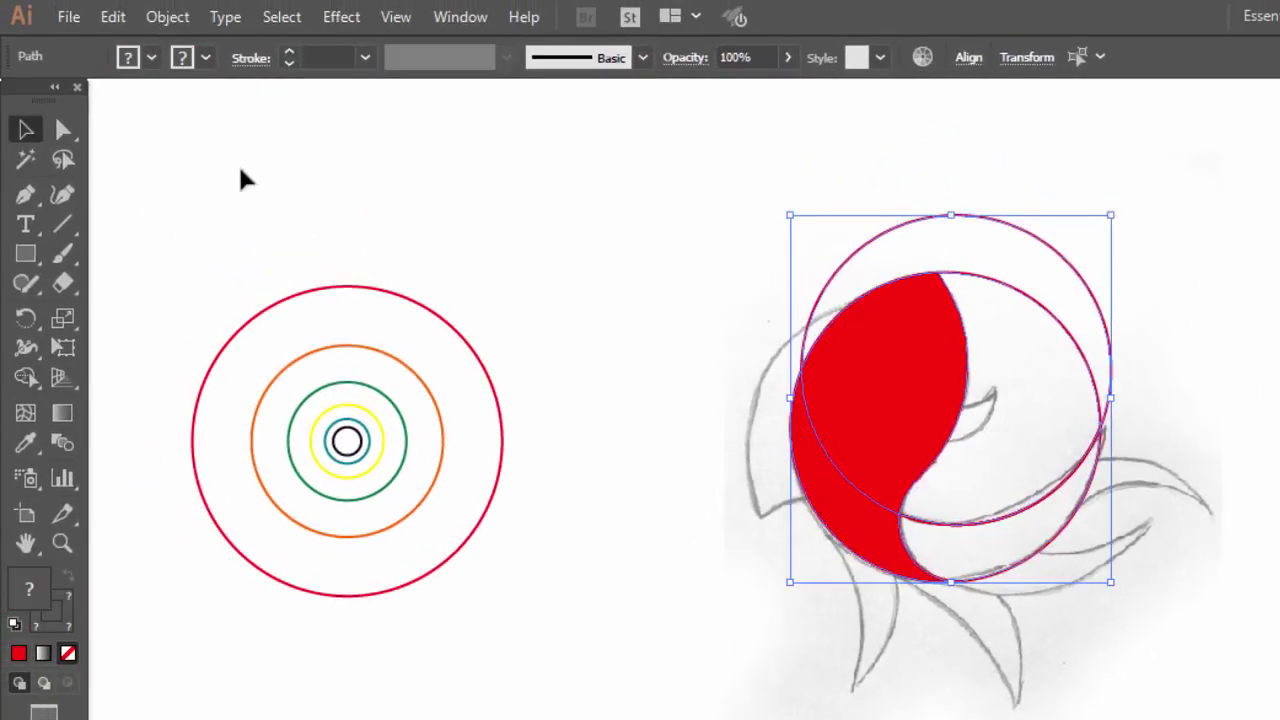
click(231, 163)
drag(944, 137, 896, 260)
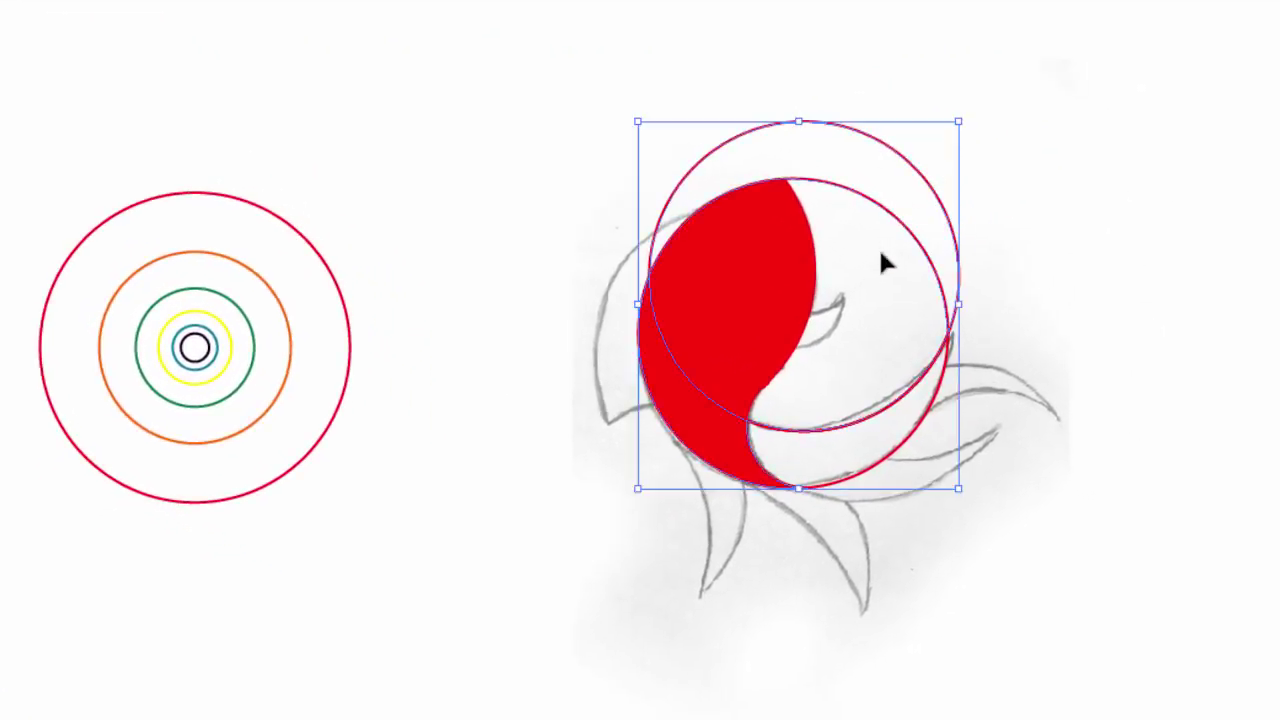
key(Delete)
click(783, 436)
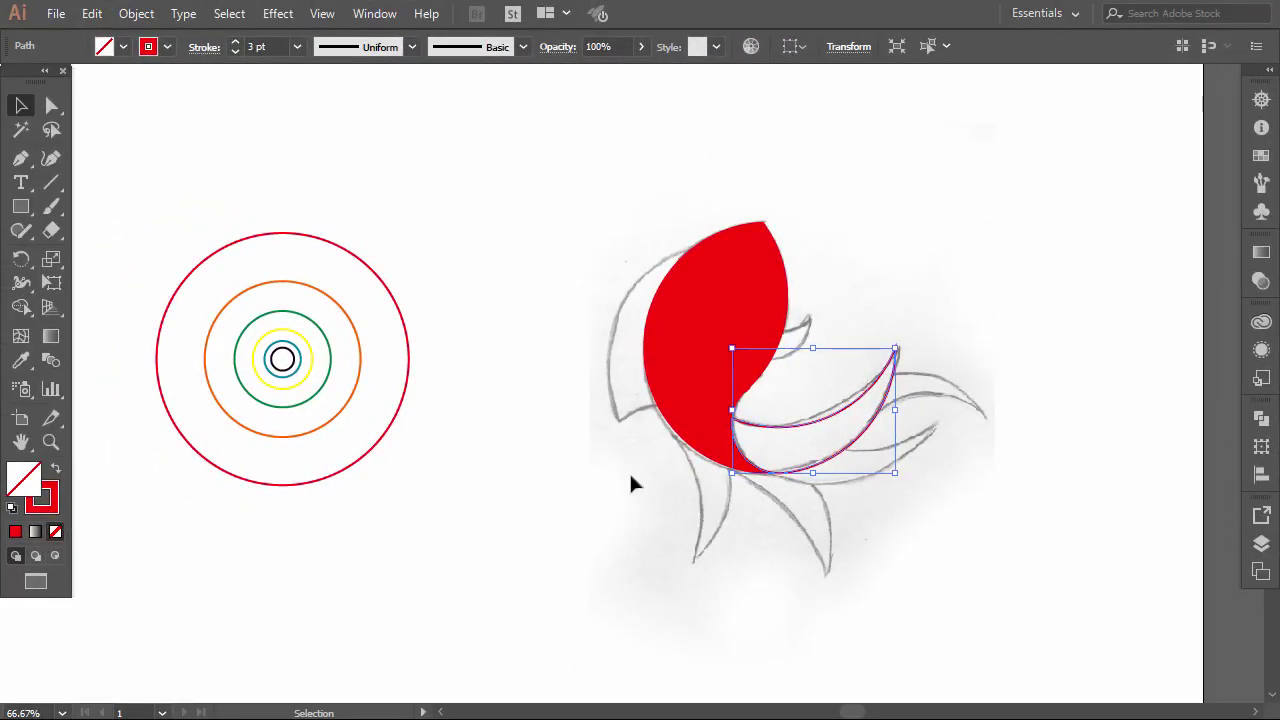
click(55, 468)
click(620, 530)
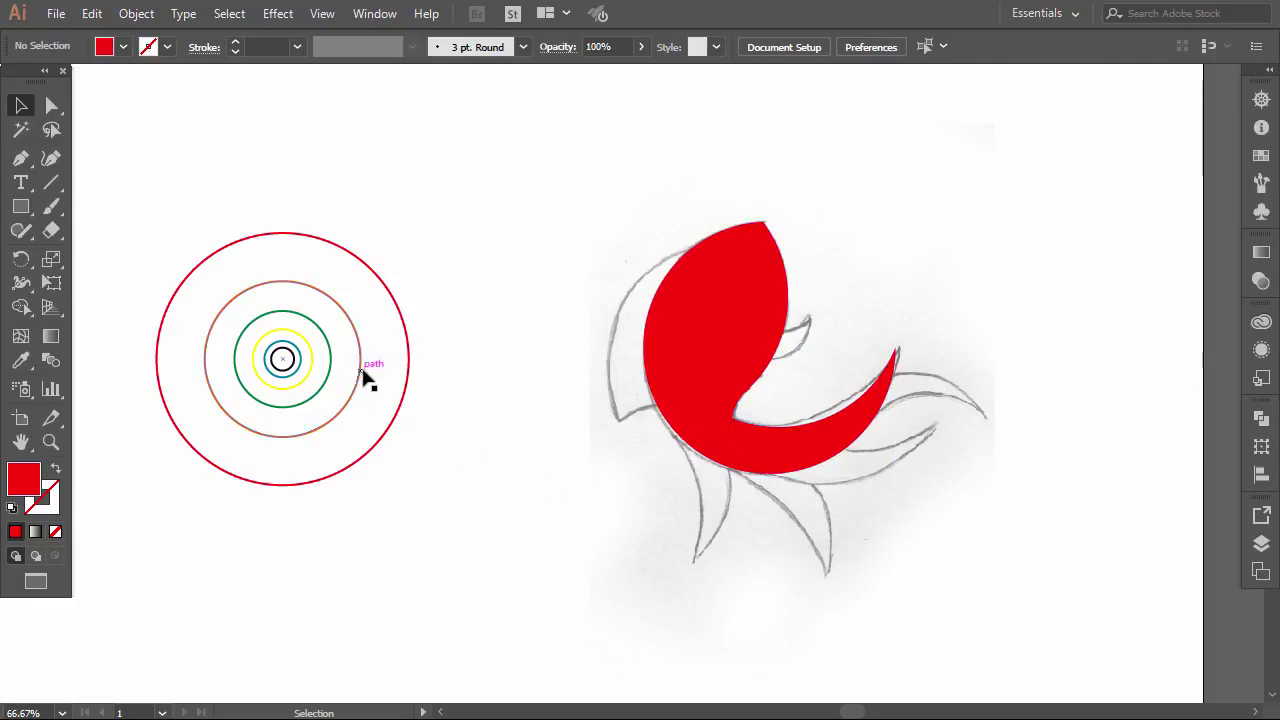
- Duplicate the large red circle below the body, fitting it to the outer edge of the first lower fin
drag(414, 357, 709, 512)
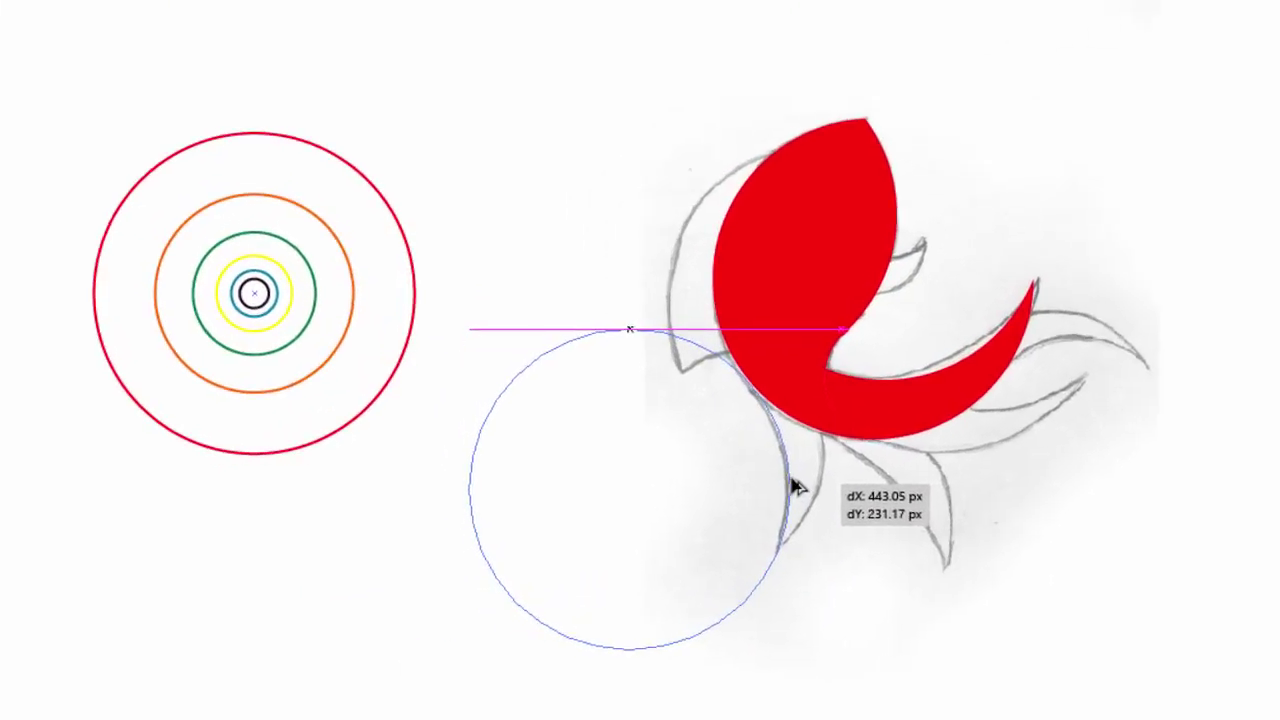
drag(797, 487, 797, 492)
click(834, 524)
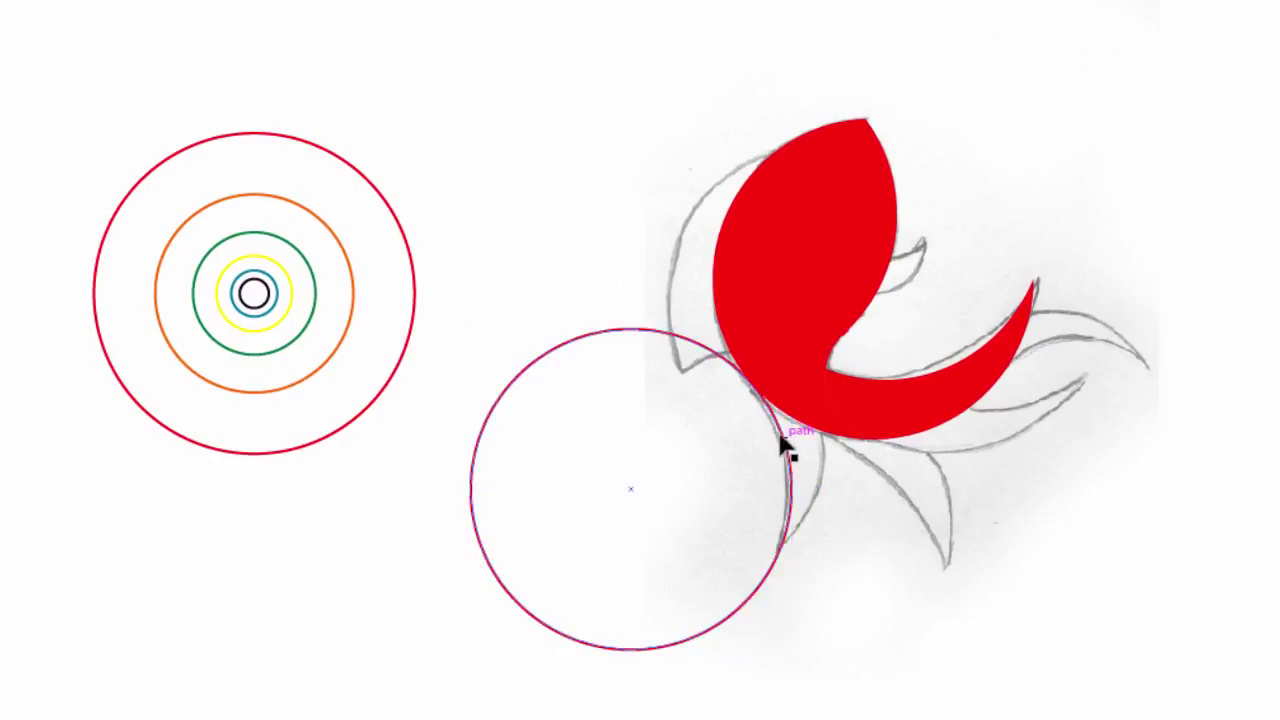
- In outline view, nudge the first fin's circle until it just touches the body curve, and return to the colour preview
scroll(780, 440, up, 6)
scroll(722, 335, up, 2)
key(ctrl+y)
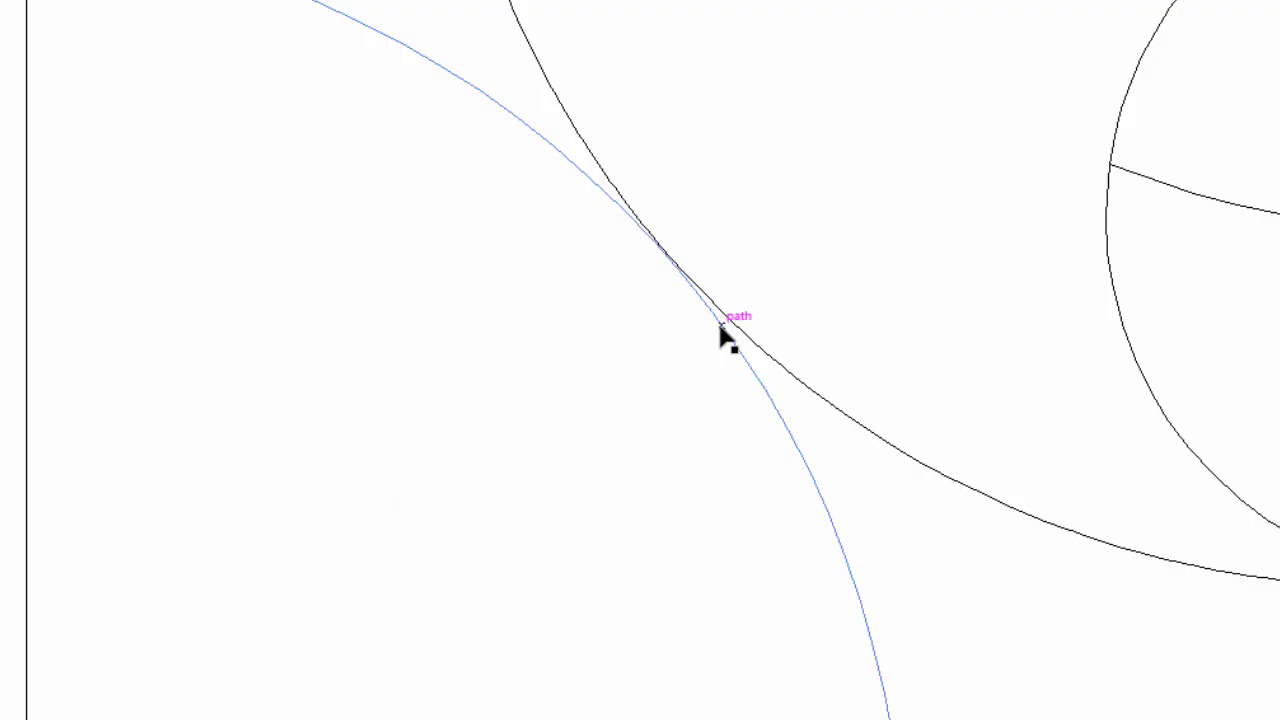
scroll(652, 258, up, 4)
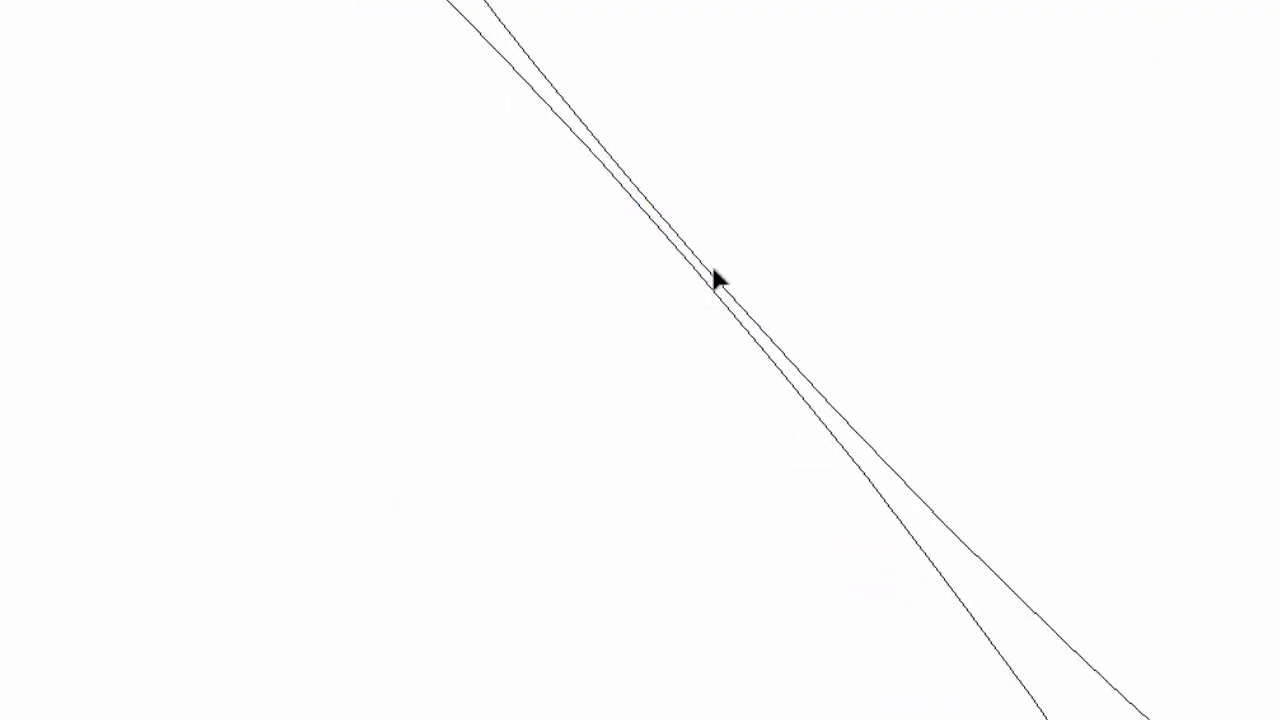
drag(657, 270, 664, 278)
scroll(635, 307, down, 8)
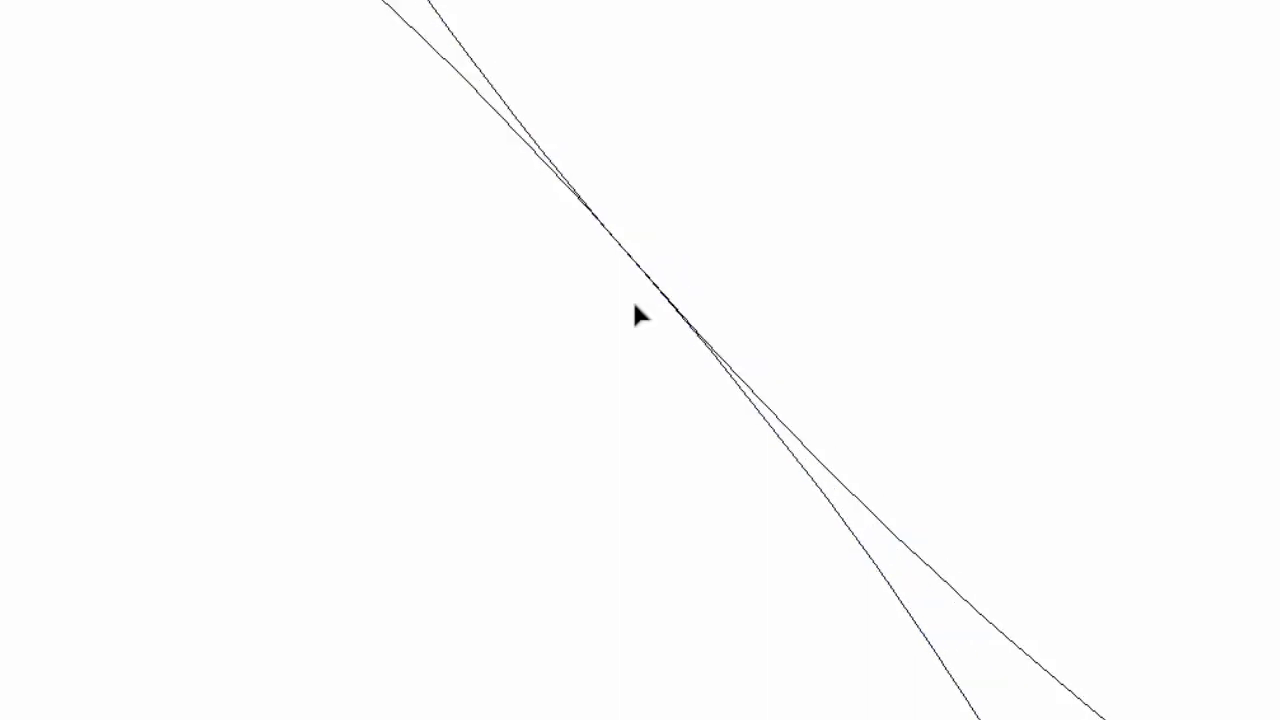
click(735, 388)
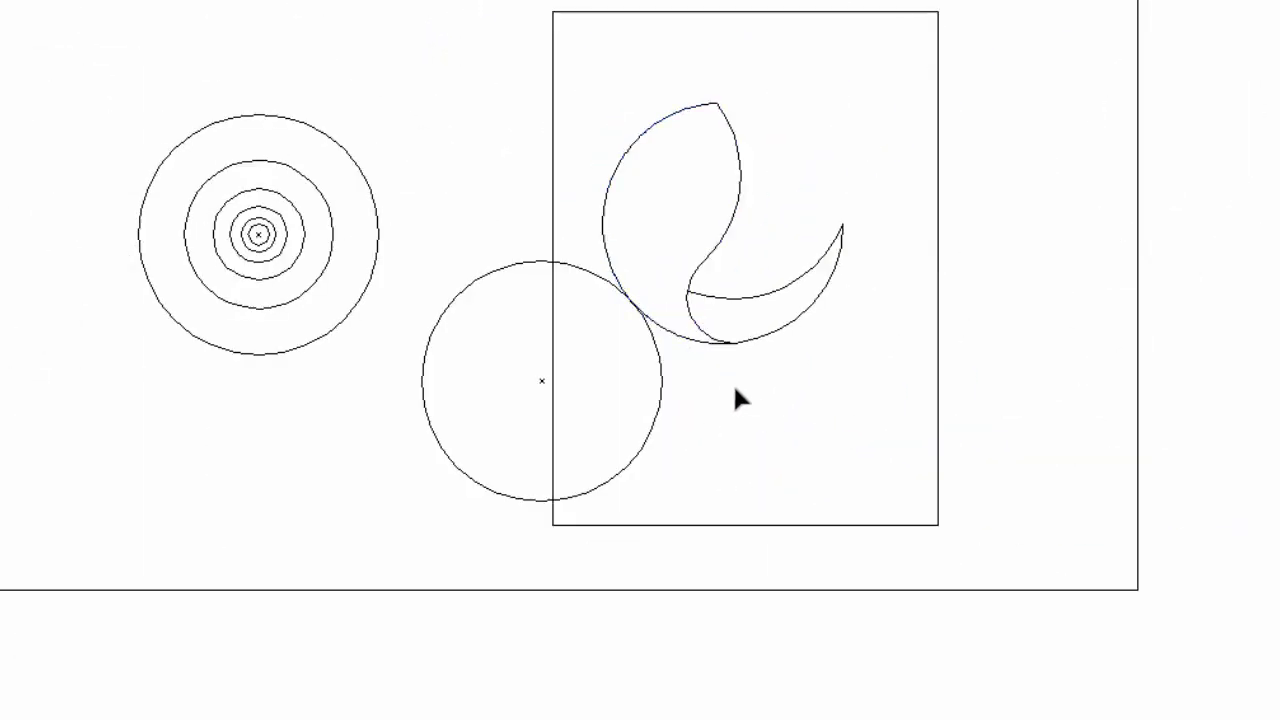
scroll(609, 334, left, 2)
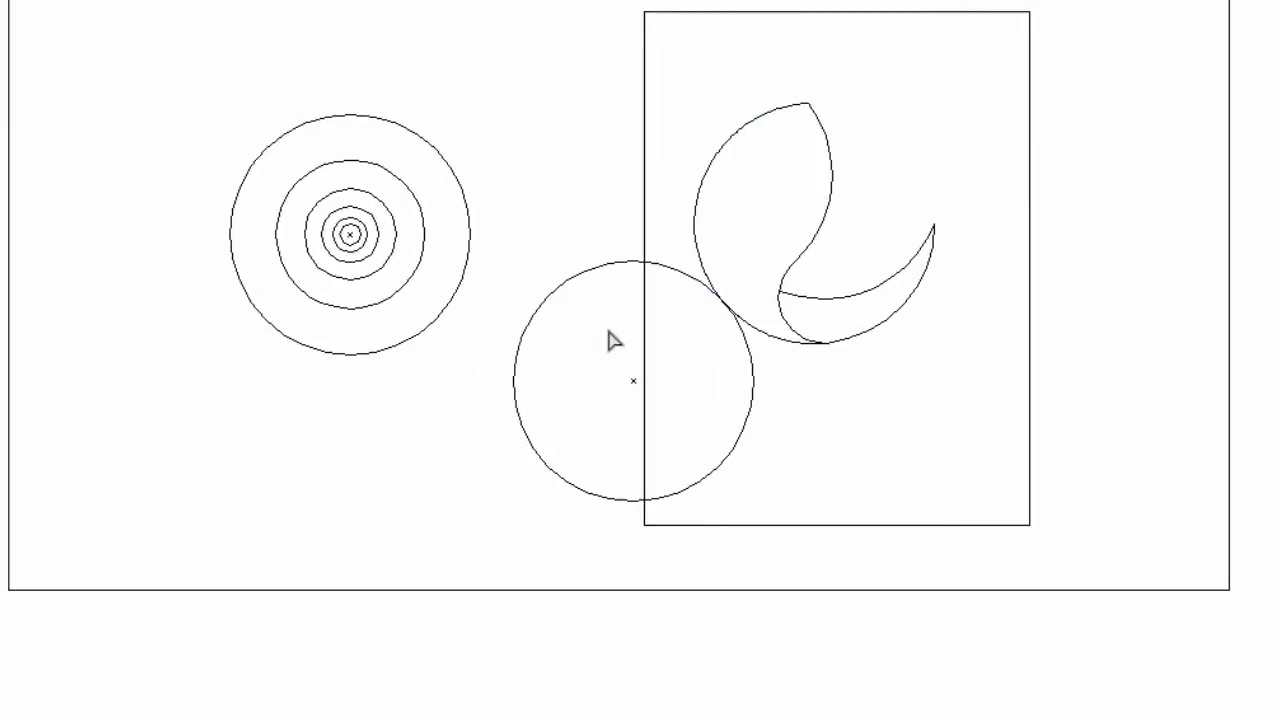
scroll(846, 325, up, 1)
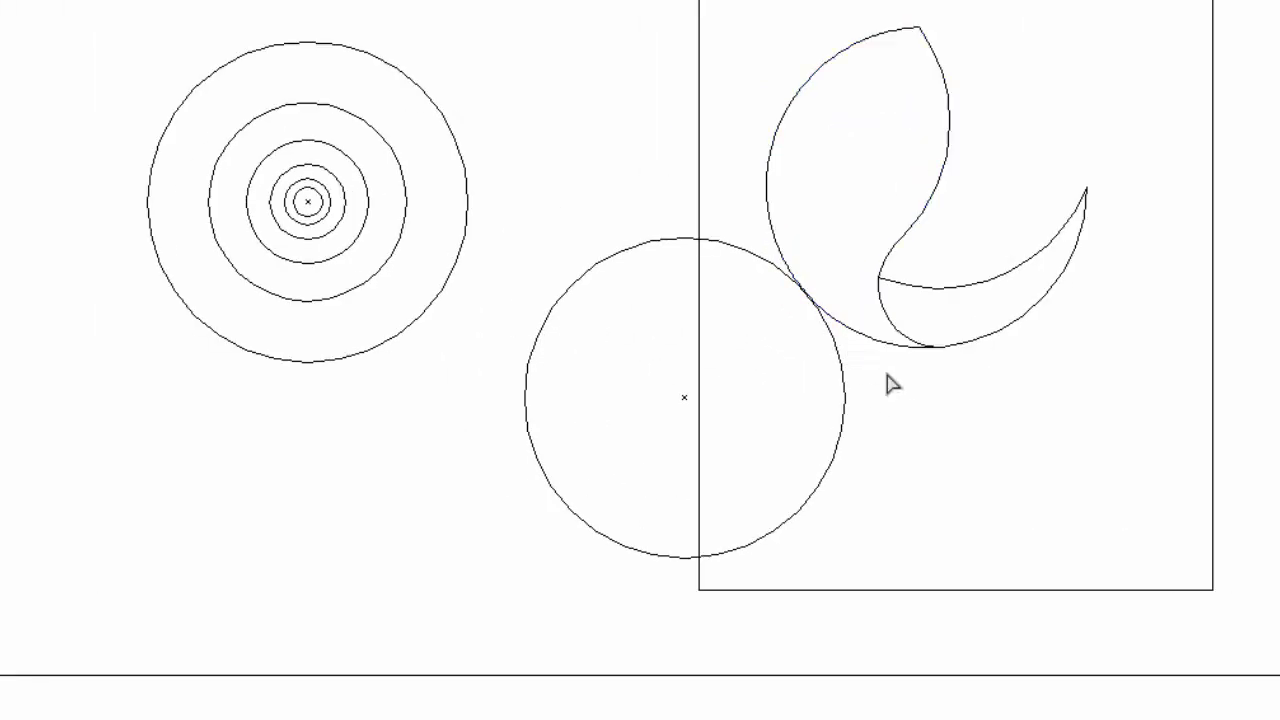
key(ctrl+y)
scroll(886, 372, up, 3)
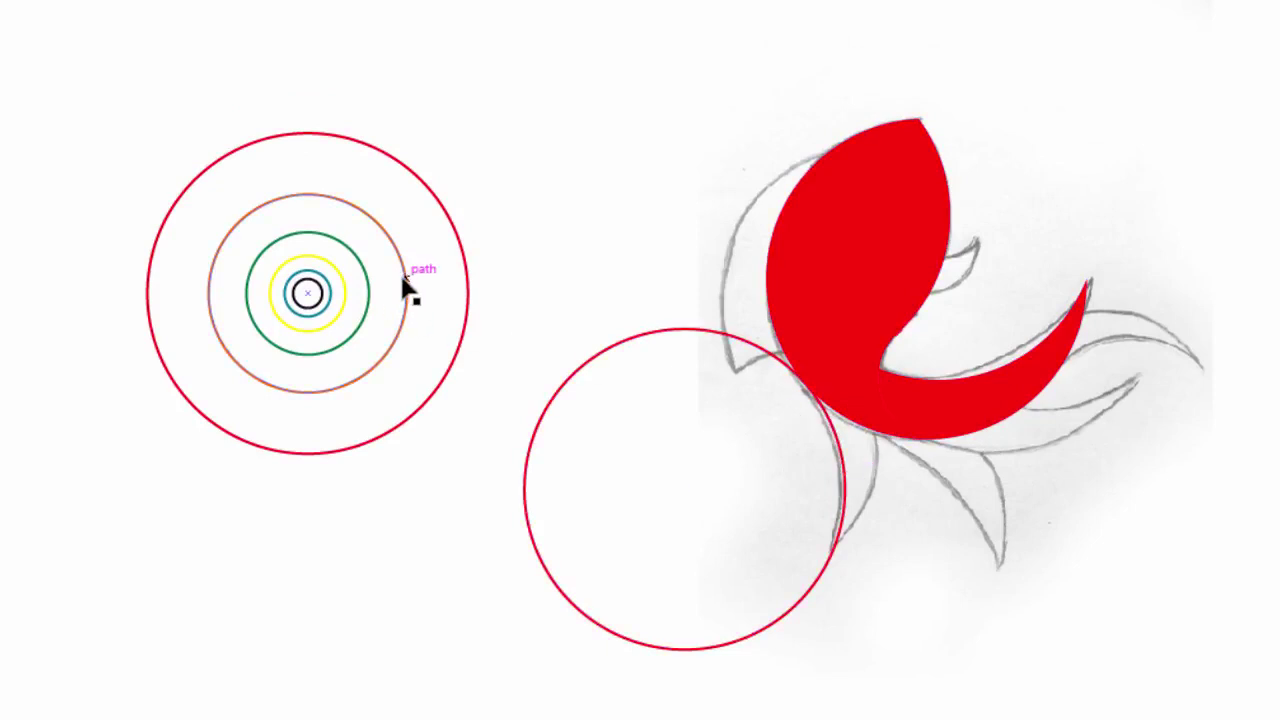
- Duplicate the orange circle onto the first lower fin's inner edge and build the fin region with Shape Builder
drag(414, 284, 877, 455)
click(908, 547)
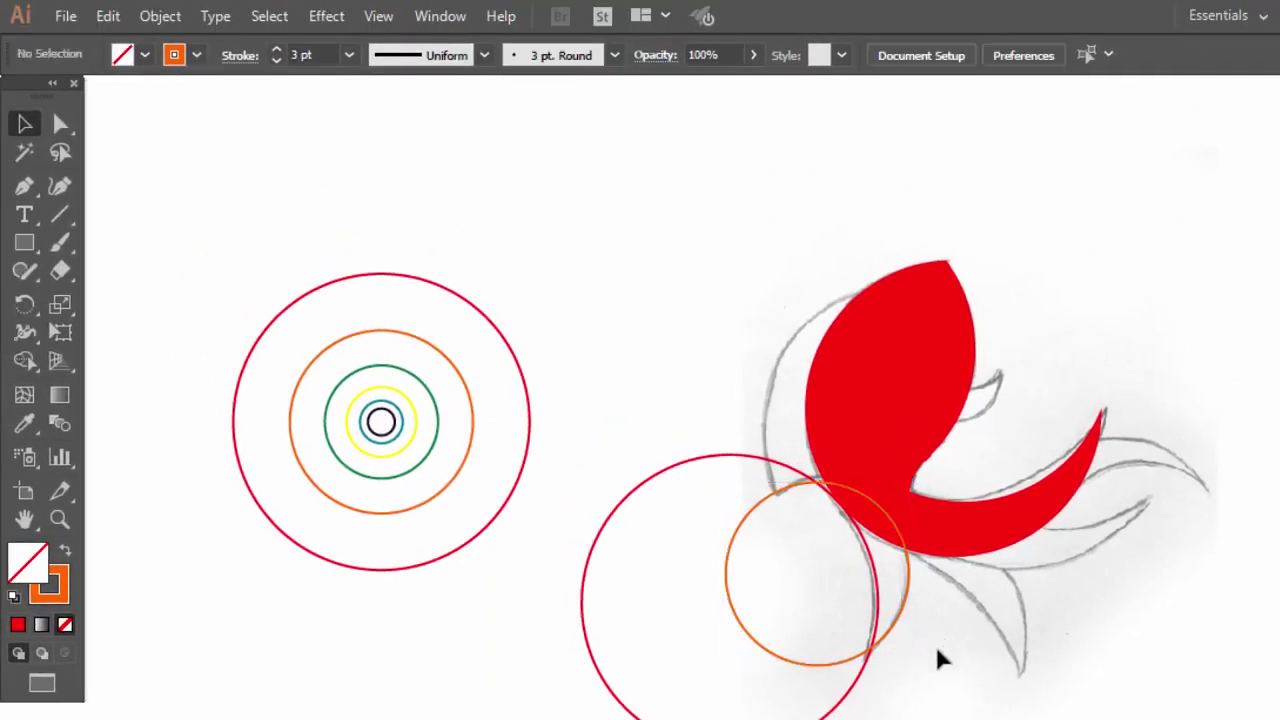
drag(903, 661, 826, 480)
click(31, 258)
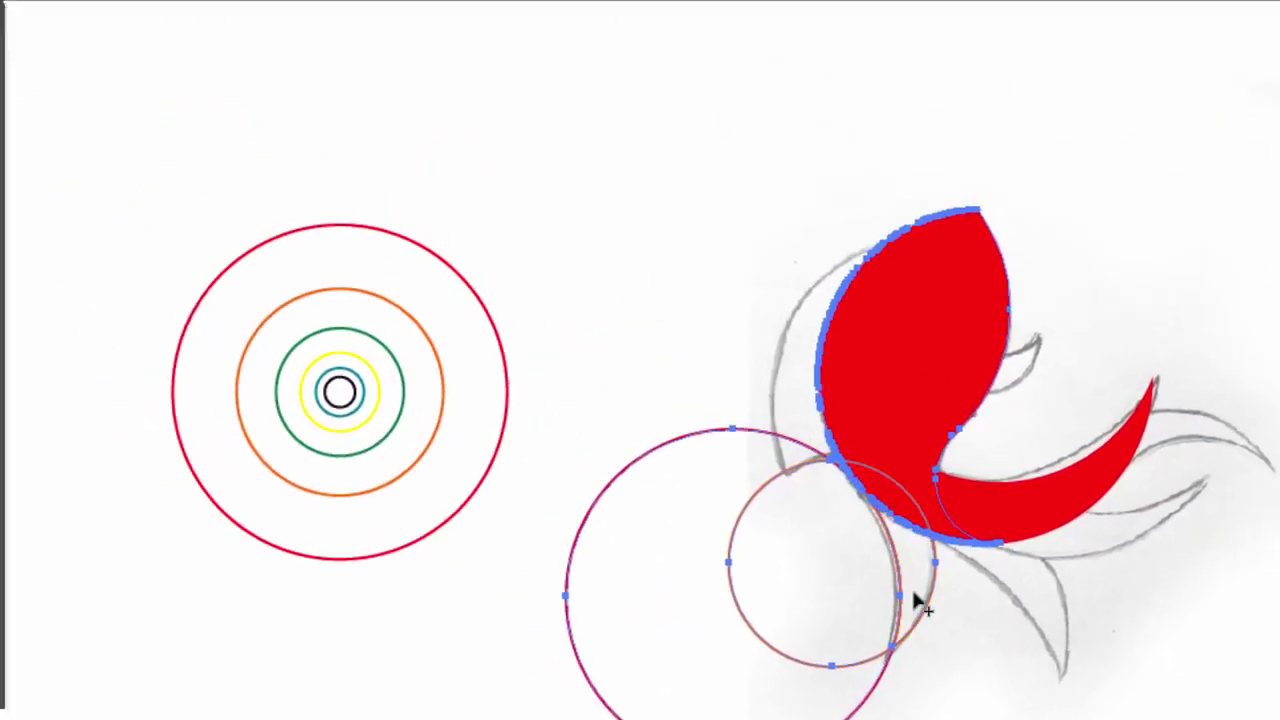
click(26, 128)
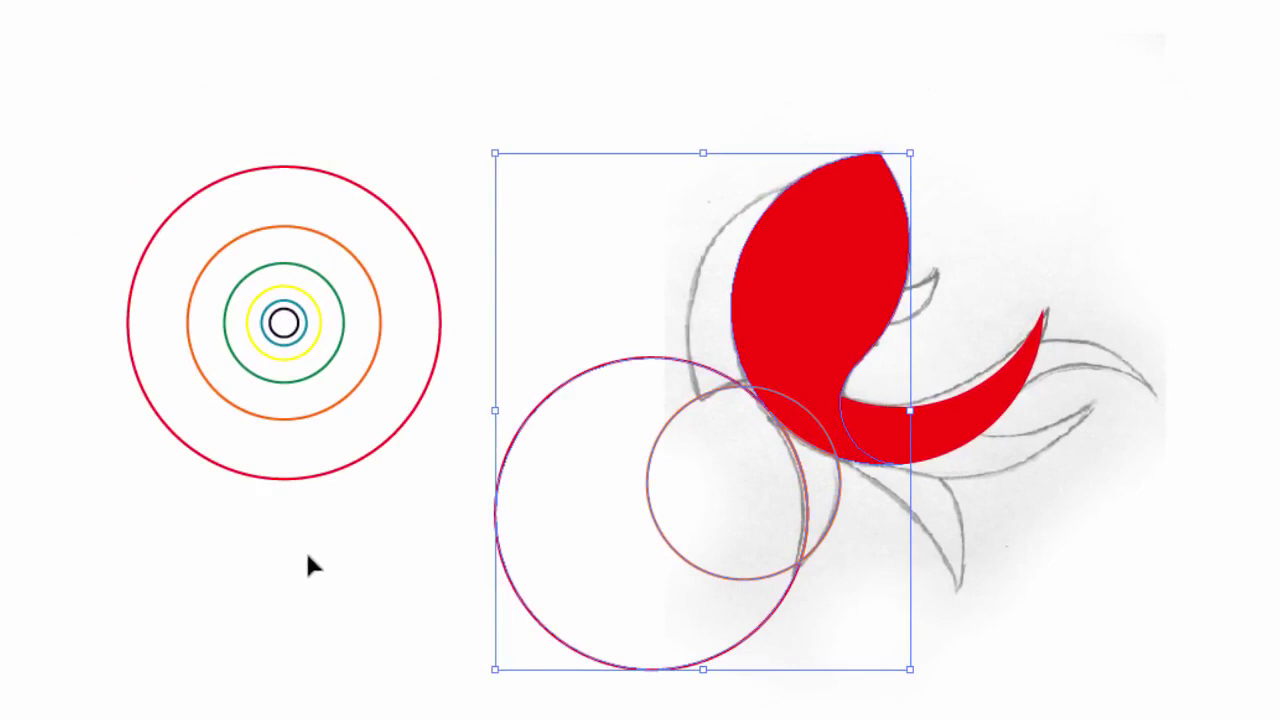
- Delete the leftover circle pieces around the first lower fin and swap its orange stroke to a solid fill
click(390, 576)
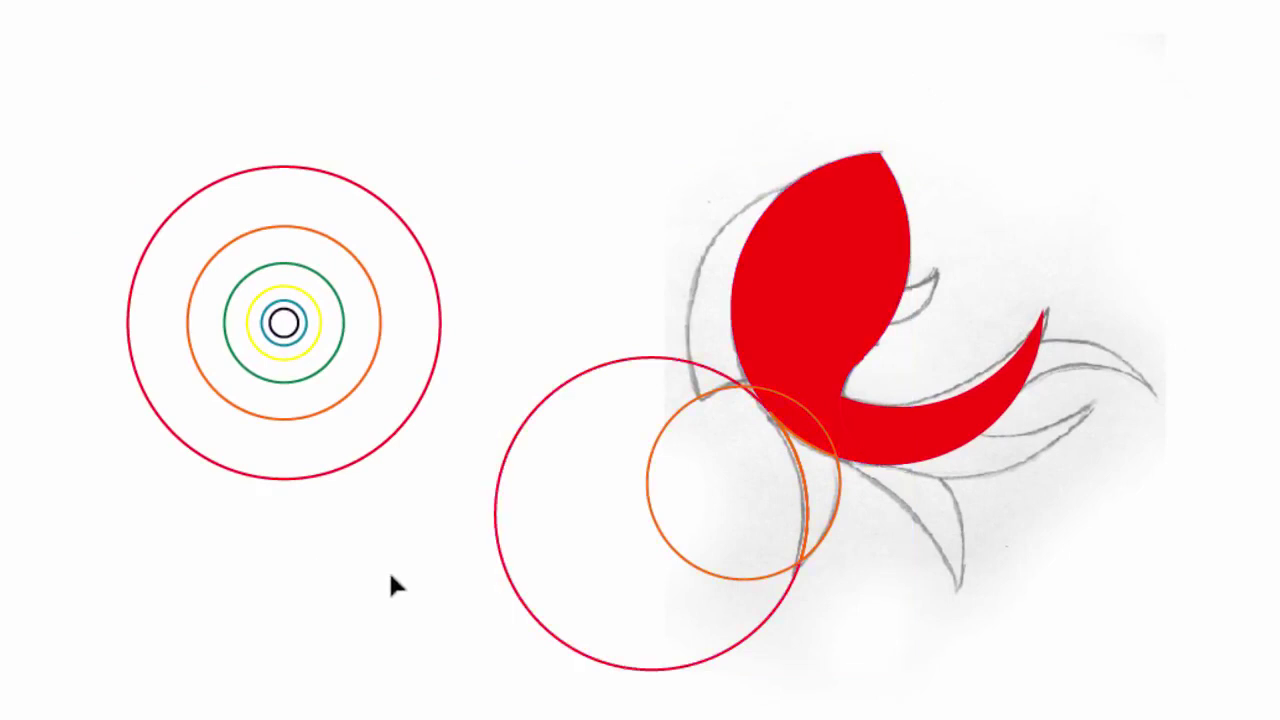
drag(547, 580, 593, 578)
key(Delete)
click(705, 520)
key(Delete)
click(812, 505)
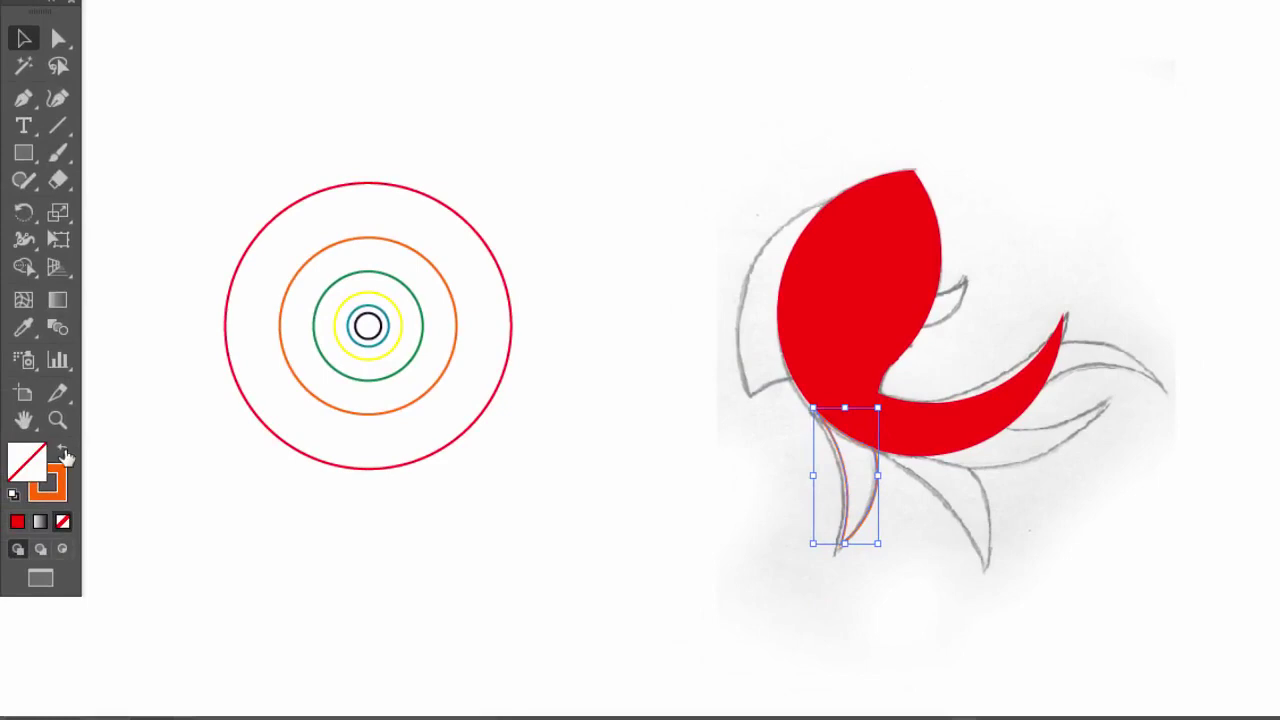
click(62, 451)
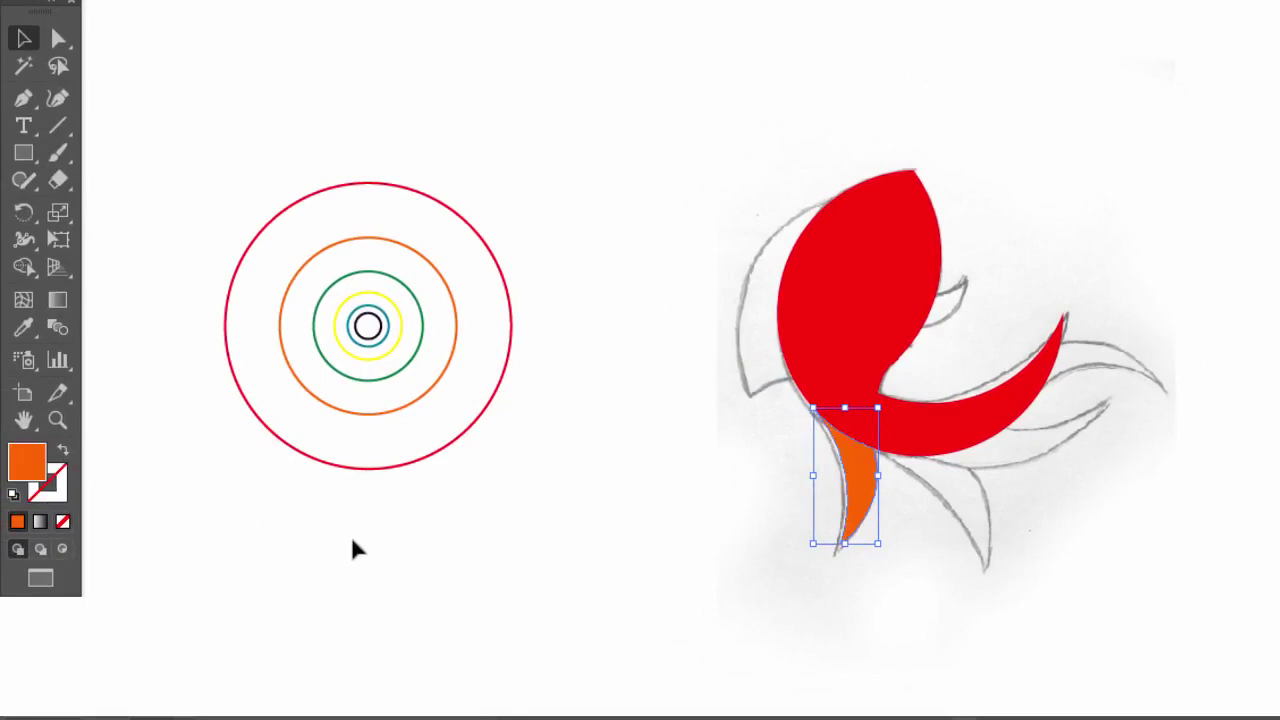
- Duplicate the red circle onto the second lower fin's long edge and fine-tune its contact with the body in outline view
drag(488, 250, 926, 471)
scroll(926, 471, down, 1)
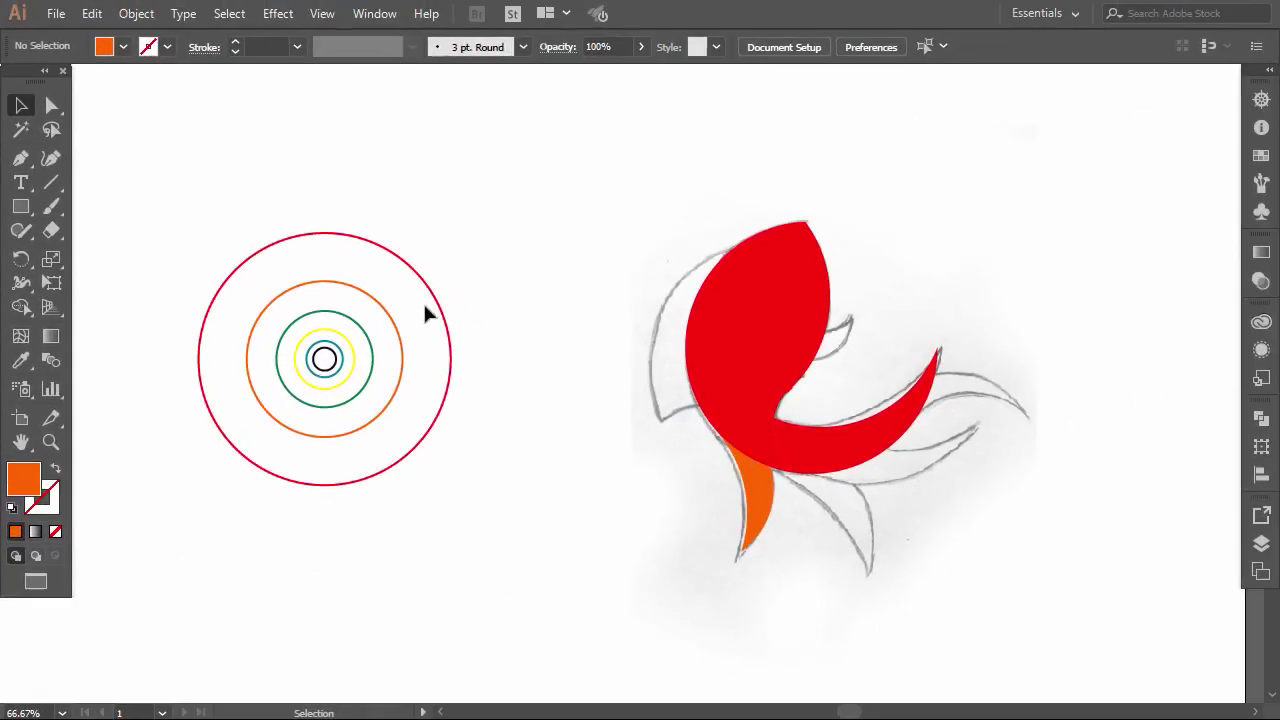
scroll(815, 487, up, 2)
drag(815, 487, 815, 401)
scroll(768, 371, up, 4)
key(ctrl+y)
scroll(720, 325, up, 2)
drag(714, 319, 714, 312)
scroll(720, 352, down, 7)
key(ctrl+y)
click(938, 501)
- Duplicate the orange circle onto the second lower fin's short edge and build the fin region with Shape Builder
drag(341, 267, 809, 449)
shift+click(760, 447)
shift+click(731, 406)
drag(886, 537, 729, 428)
key(shift+m)
click(804, 468)
- Delete the leftover red and orange circle pieces around the second lower fin
key(v)
click(583, 560)
key(Delete)
click(750, 583)
key(Delete)
click(828, 517)
key(shift+x)
click(830, 490)
key(shift+x)
click(866, 464)
- Duplicate the large red circle onto the outer curve of the lower tail fin and adjust its position to the sketch
drag(231, 225, 781, 226)
scroll(909, 437, up, 1)
drag(896, 448, 894, 443)
click(880, 480)
scroll(725, 452, down, 1)
scroll(369, 391, left, 1)
- Duplicate the orange circle onto the lower tail fin's inner edge and check its contact with the red circle in outline view
drag(404, 365, 981, 343)
scroll(966, 436, up, 1)
click(966, 418)
click(962, 408)
key(ctrl+y)
scroll(1010, 365, up, 6)
scroll(997, 369, down, 6)
scroll(706, 374, left, 1)
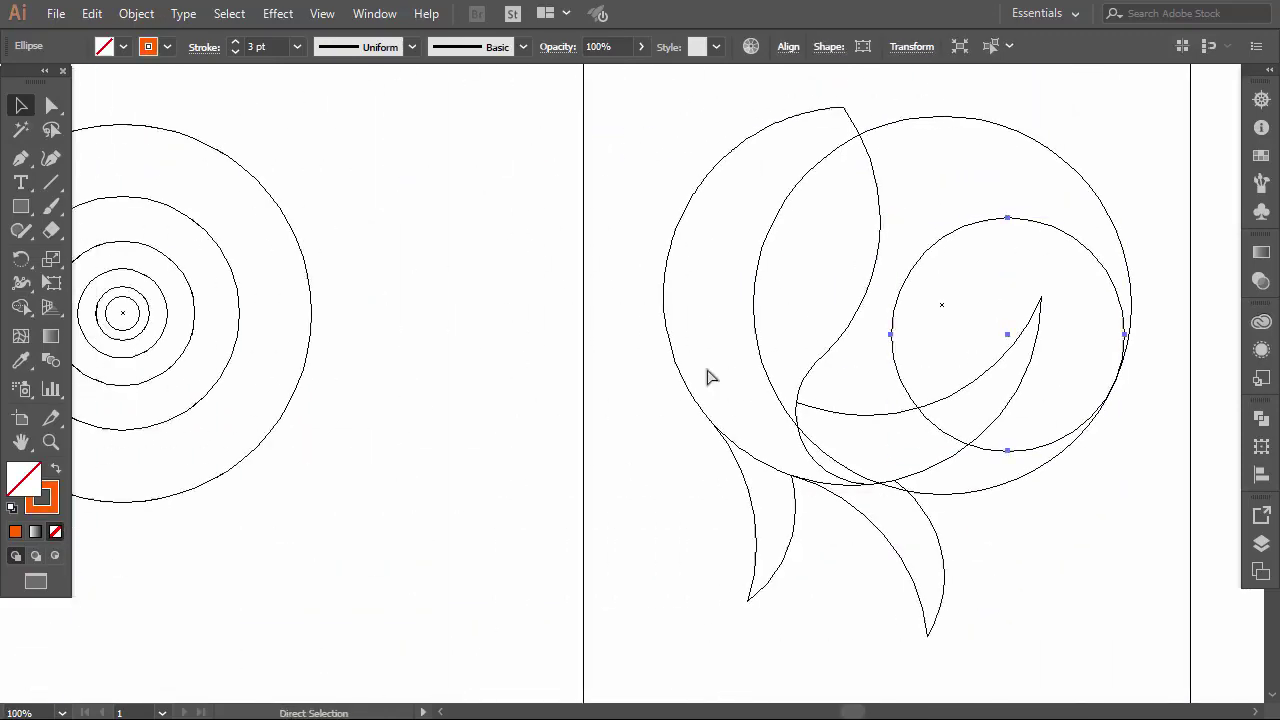
scroll(830, 371, down, 1)
key(ctrl+y)
- Try to build the lower tail fin region from the red and orange circle copies with Shape Builder
click(1048, 460)
drag(1048, 460, 935, 372)
click(21, 306)
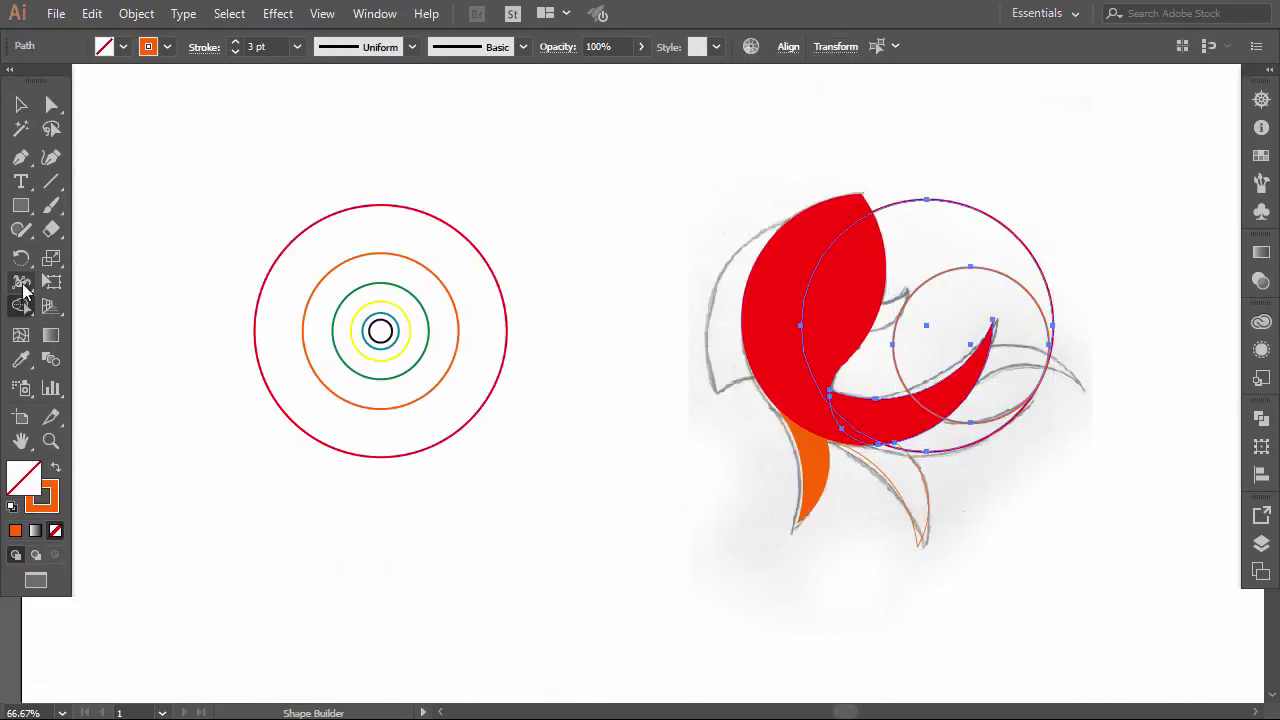
drag(932, 474, 896, 398)
click(23, 106)
click(620, 320)
right_click(909, 417)
mouse_move(974, 317)
click(780, 317)
drag(1090, 170, 700, 560)
click(21, 306)
click(944, 445)
key(ctrl+z)
click(21, 104)
click(152, 390)
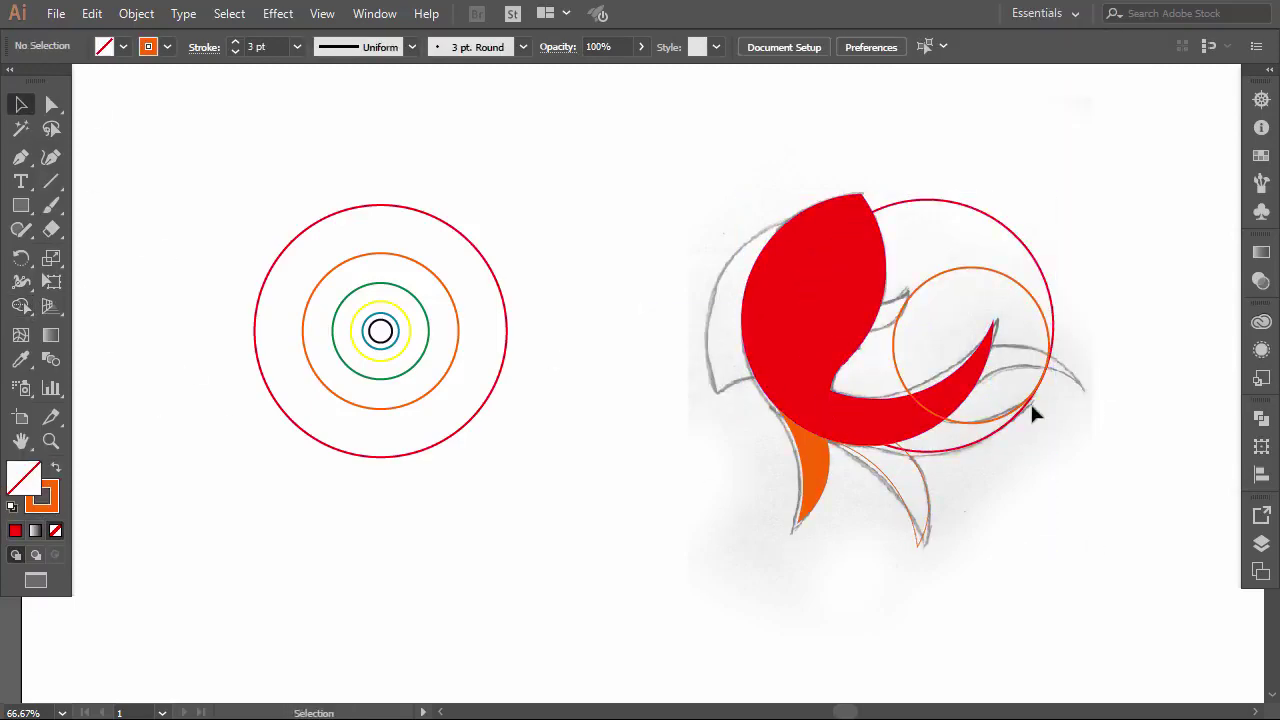
- Shift the orange circle on the lower tail fin into contact with the red circle using outline view, then restore preview
scroll(1033, 392, up, 4)
key(ctrl+y)
scroll(1040, 374, up, 7)
drag(996, 340, 1006, 348)
scroll(786, 360, down, 11)
key(ctrl+y)
- Build the lower tail fin region with Shape Builder and delete the leftover red and orange circle pieces
drag(848, 460, 746, 380)
click(21, 306)
scroll(728, 417, left, 6)
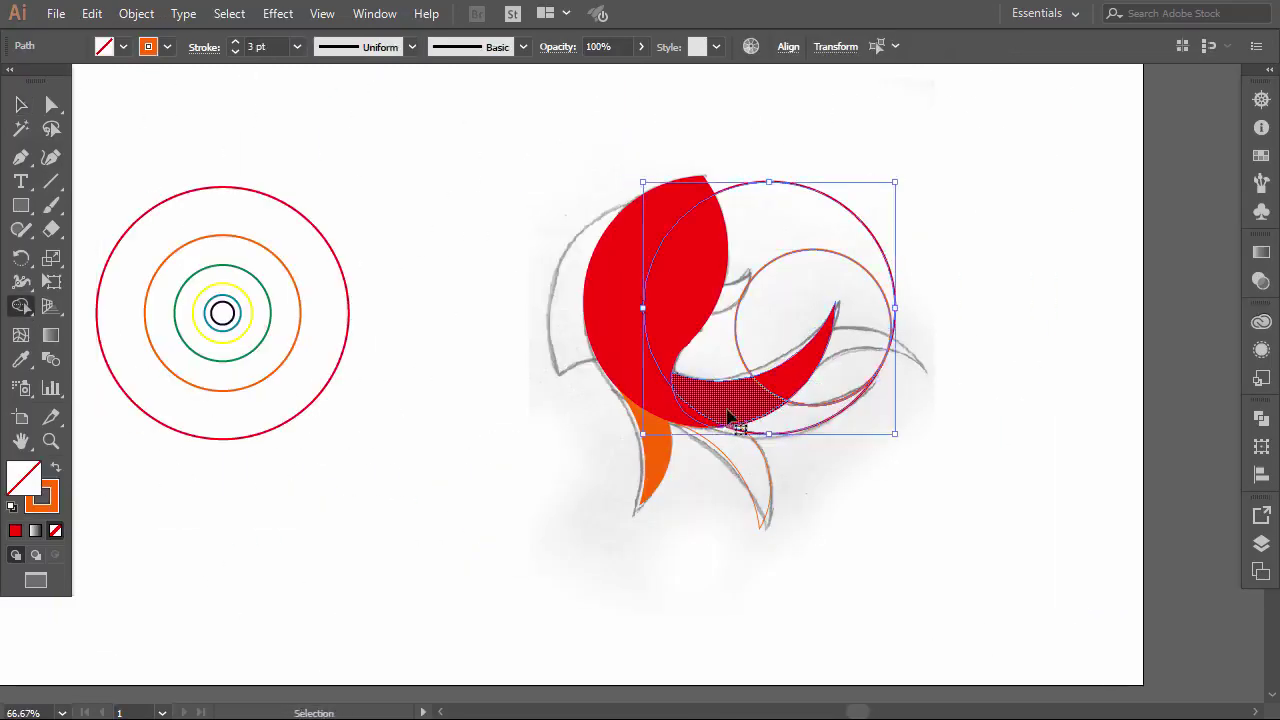
scroll(900, 480, up, 2)
key(v)
click(991, 281)
key(Delete)
click(940, 298)
key(Delete)
- Give the lower tail fin and the second lower fin the solid orange fill of the first lower fin, without outlines
click(949, 454)
click(22, 361)
click(775, 505)
click(880, 540)
click(55, 468)
- Place two copies of the orange circle along the upper and lower edges of the sketched upper tail fin
drag(357, 284, 986, 374)
scroll(1040, 450, right, 3)
drag(909, 411, 955, 532)
scroll(700, 420, left, 3)
drag(403, 339, 1066, 428)
key(ctrl+z)
- Build the upper tail fin region between the two orange circles with Shape Builder and delete the leftover circles
drag(1089, 360, 943, 423)
key(shift+m)
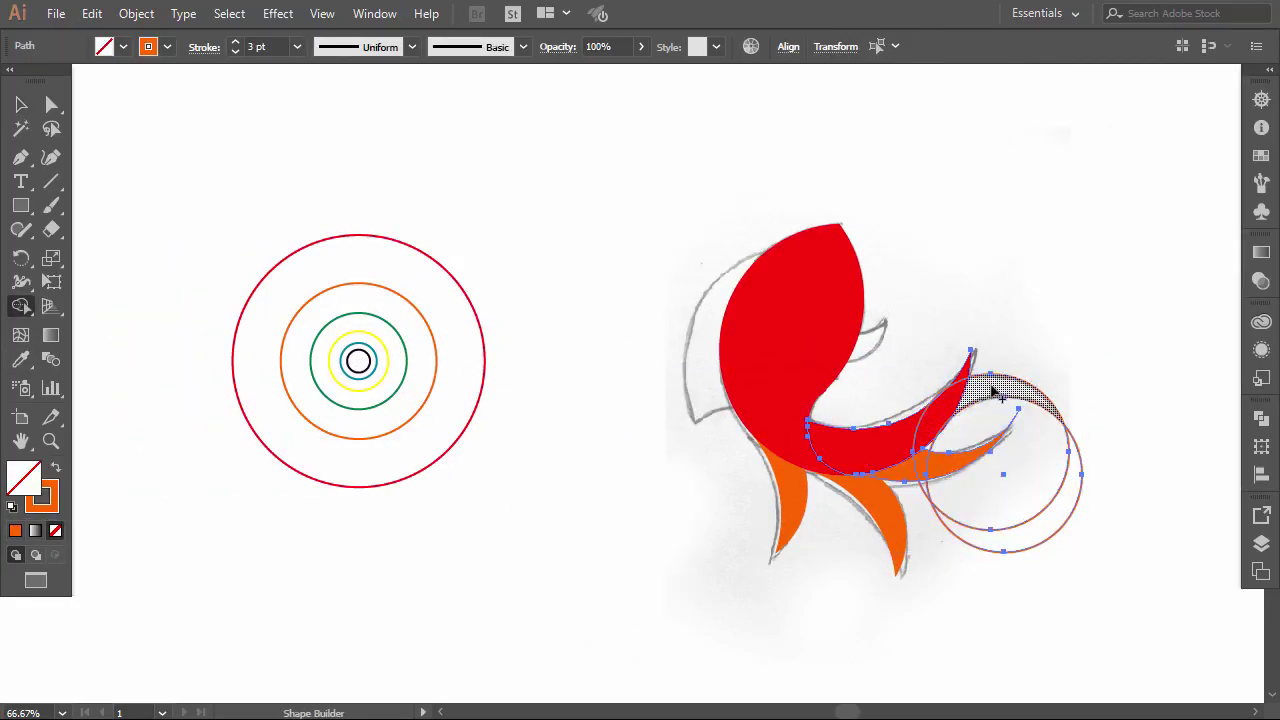
click(991, 389)
key(v)
drag(1137, 474, 1023, 501)
key(Delete)
- Swap the upper tail fin's orange outline for a solid orange fill
click(1010, 397)
click(55, 468)
click(600, 437)
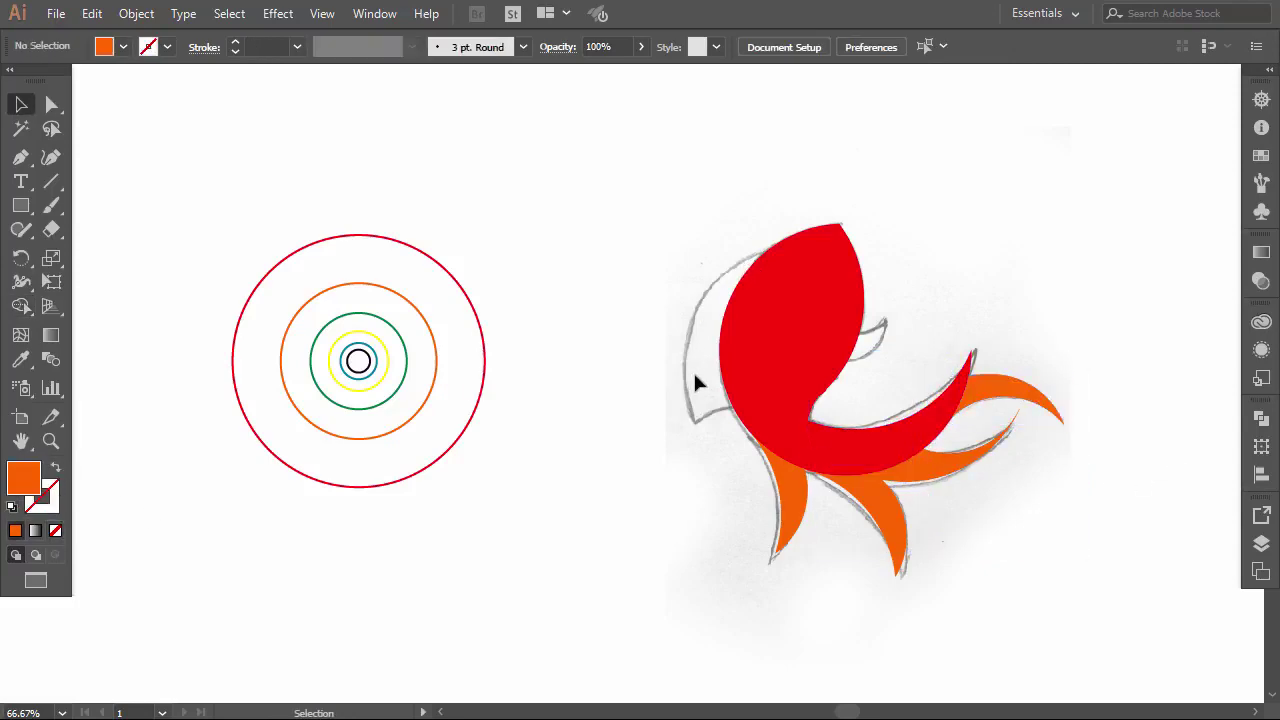
- Fit the large red circle to the back fin's outer curve and place a copy back around the concentric circle set
drag(432, 257, 865, 275)
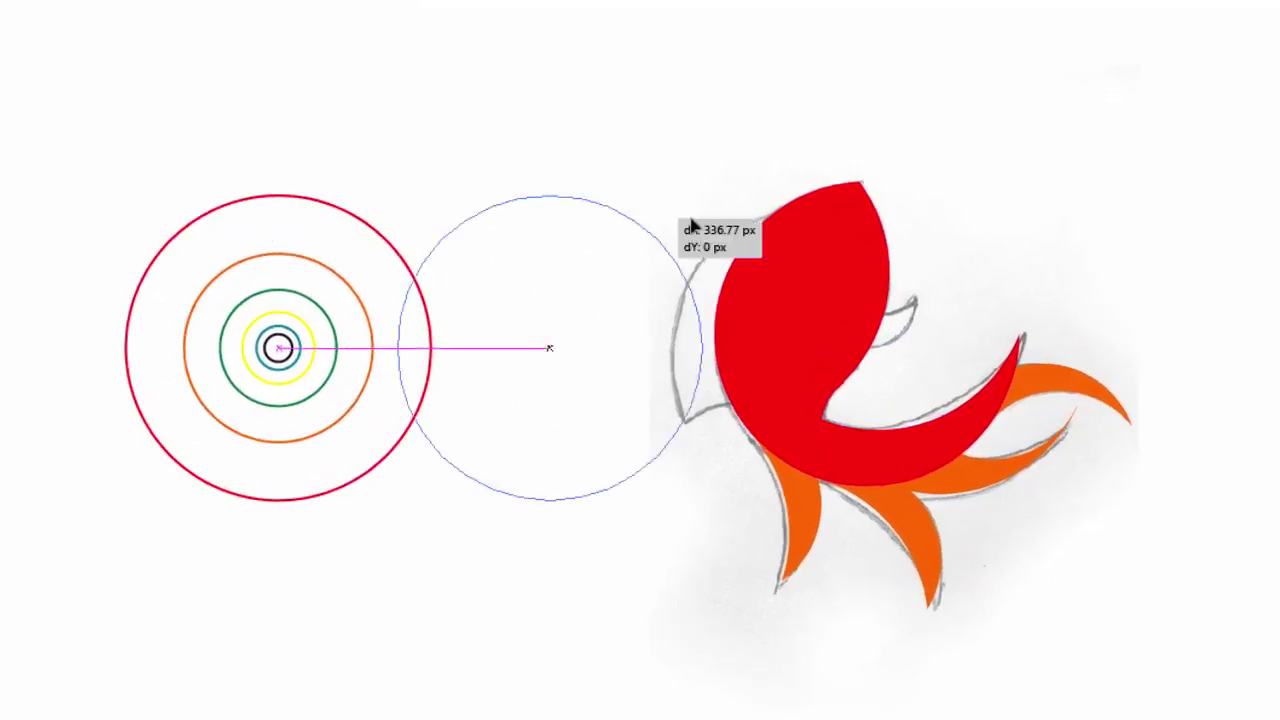
drag(901, 229, 920, 216)
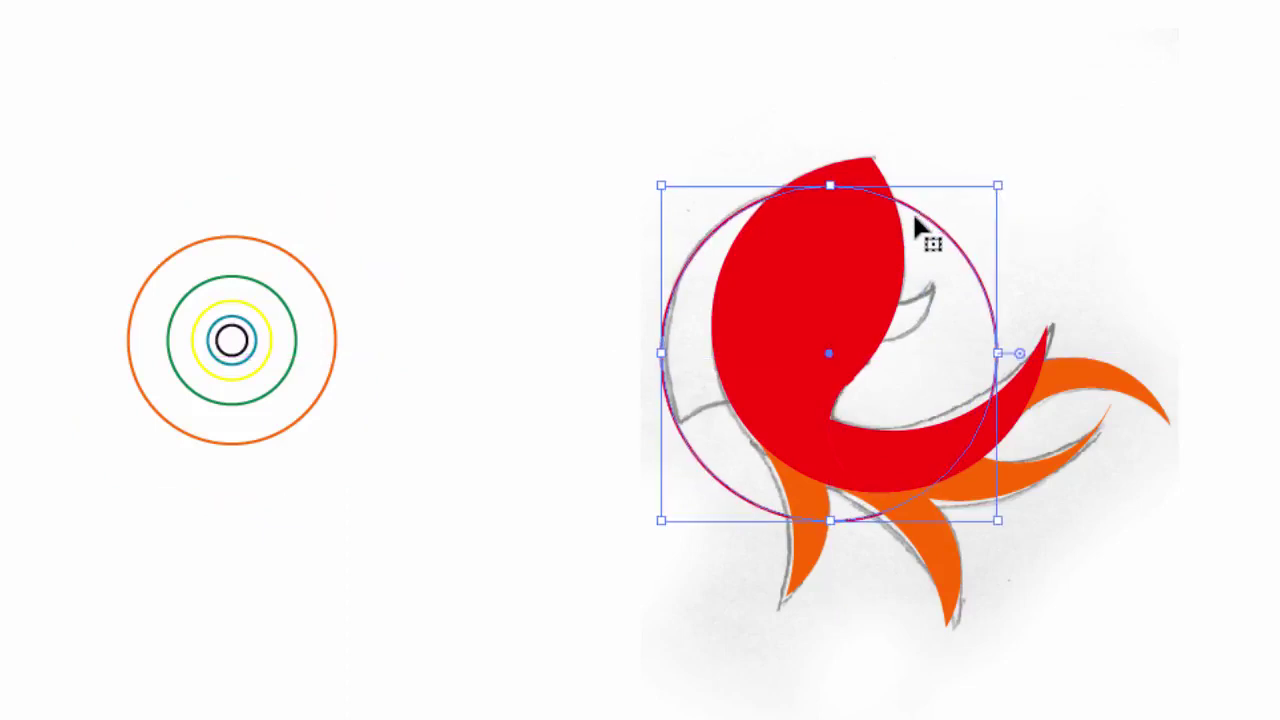
click(470, 368)
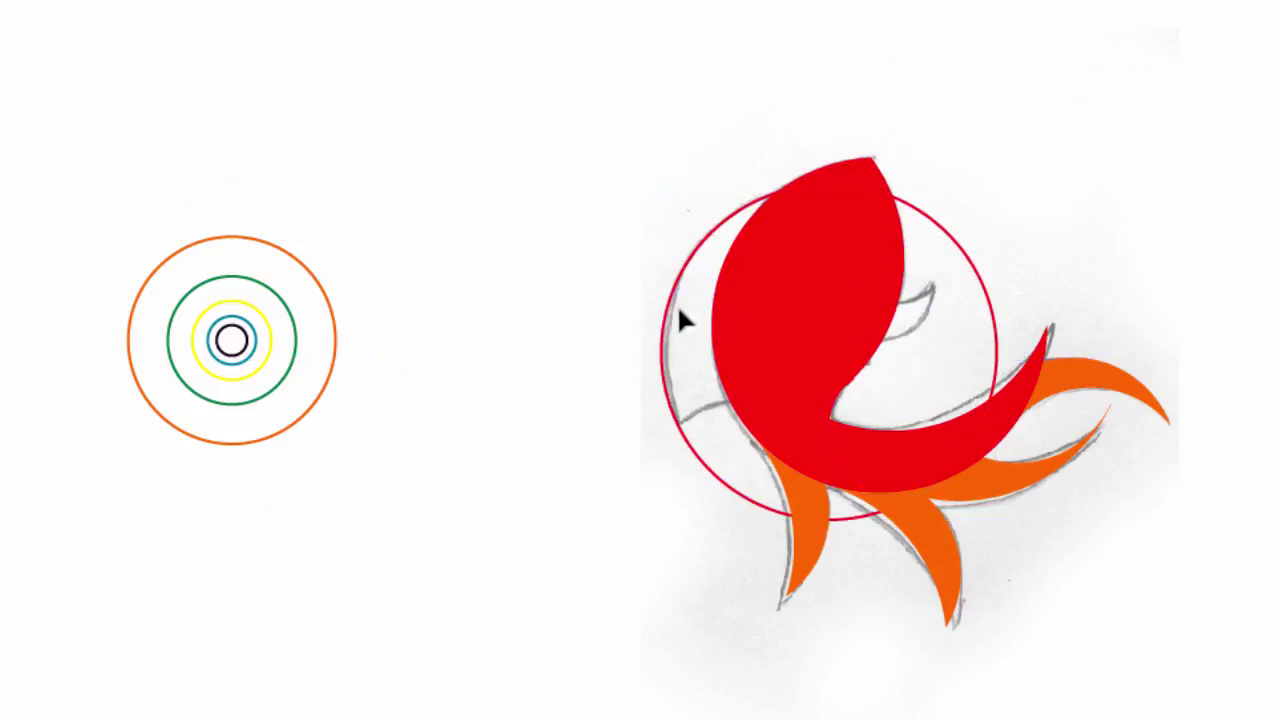
drag(651, 323, 66, 317)
click(334, 571)
- Duplicate the orange circle onto the back fin's lower edge and build the fin region beside the body with Shape Builder
mouse_move(232, 238)
mouse_down()
mouse_move(697, 352)
mouse_move(743, 409)
mouse_up()
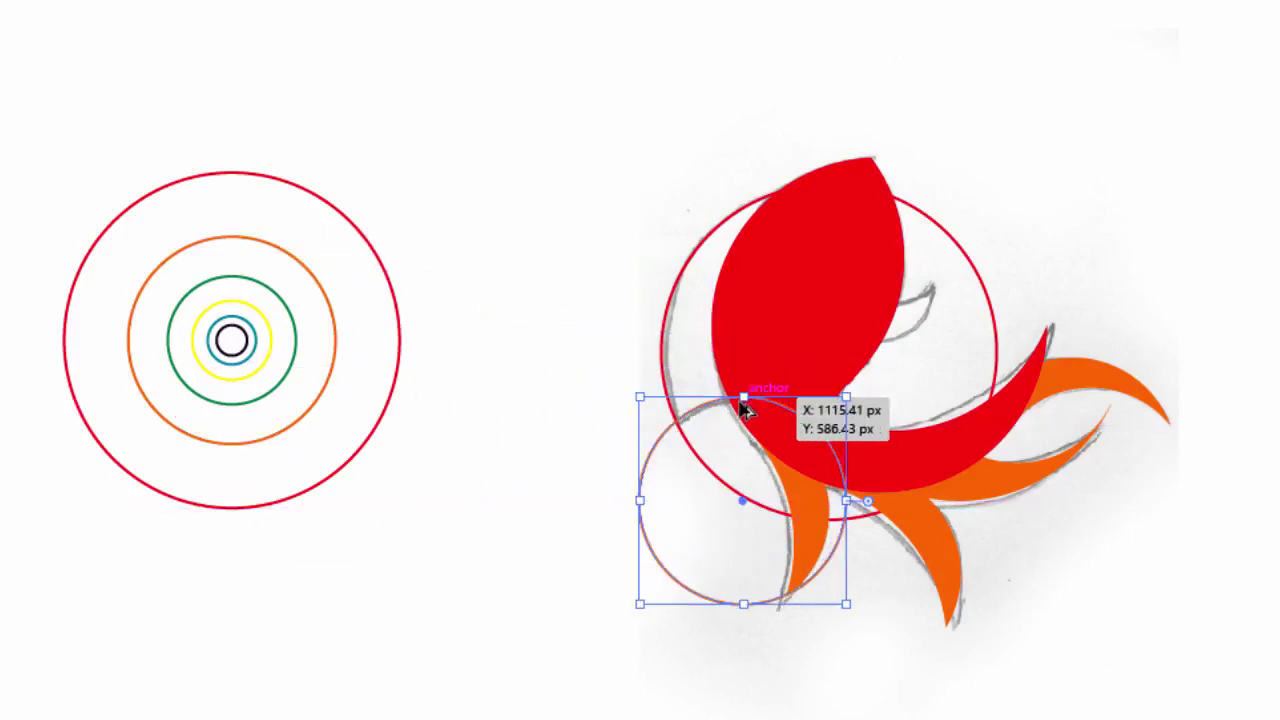
drag(616, 319, 772, 465)
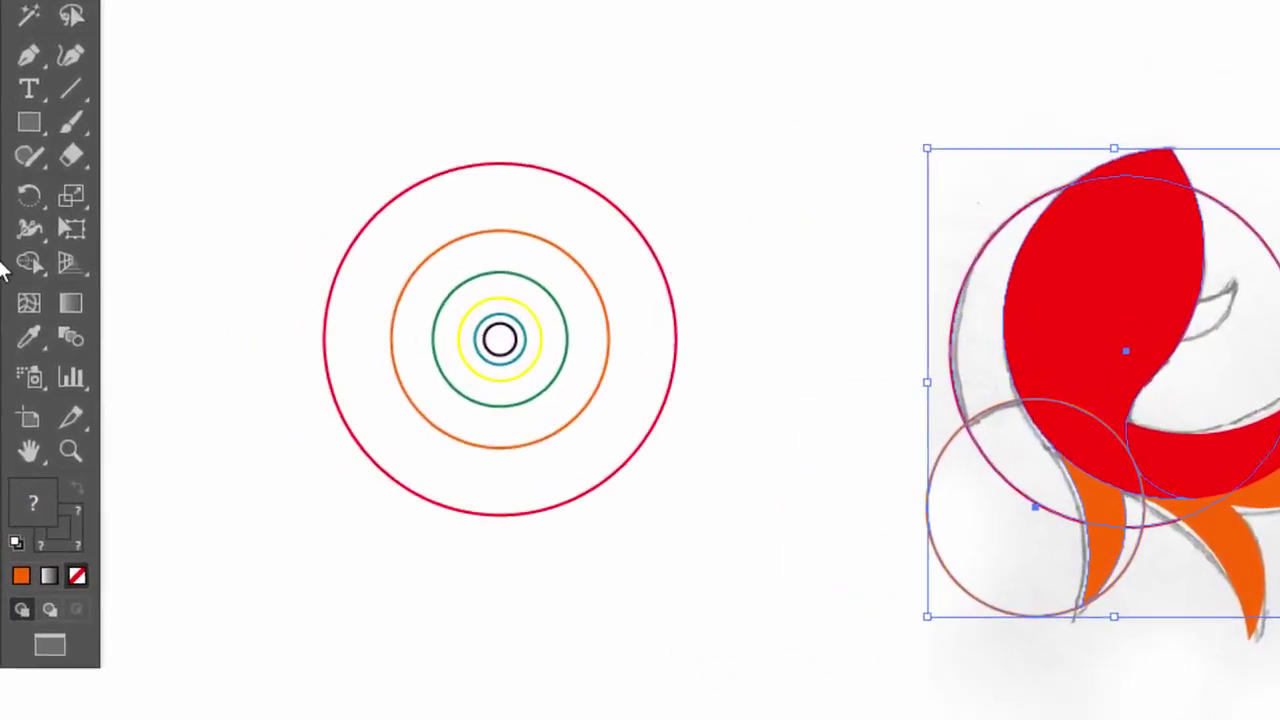
click(25, 278)
drag(1178, 372, 1179, 319)
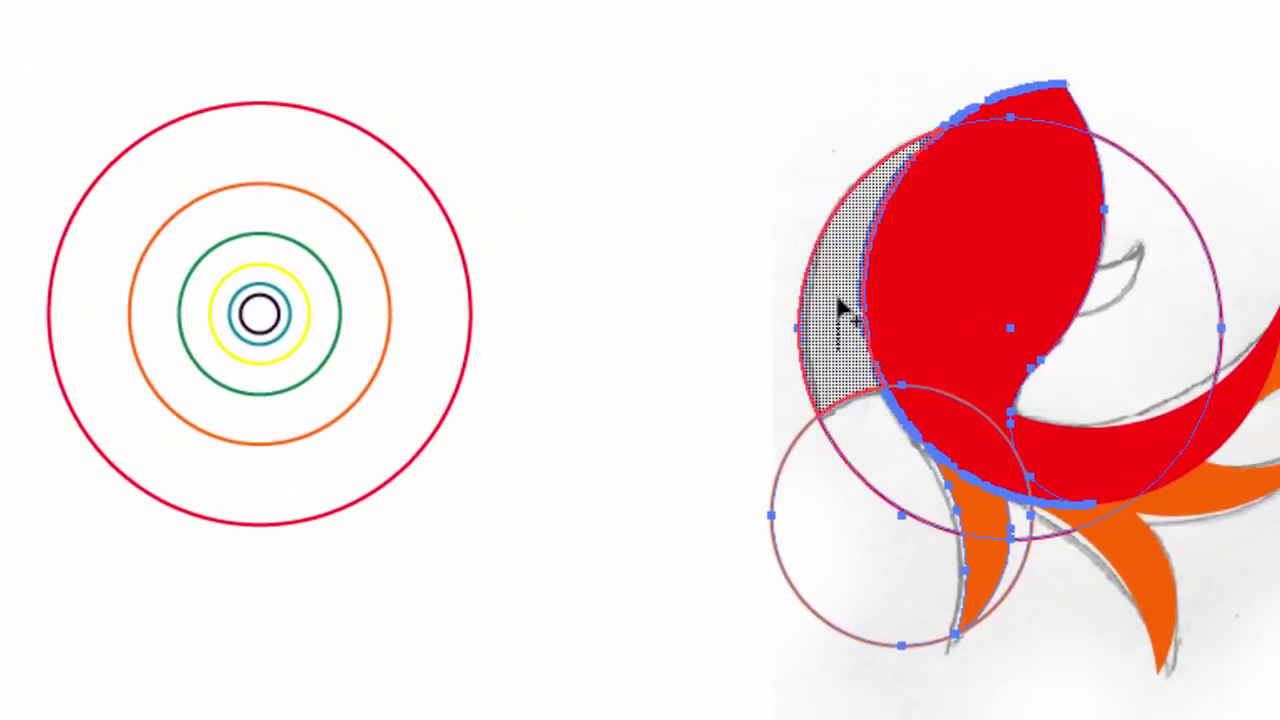
drag(839, 312, 841, 312)
click(24, 37)
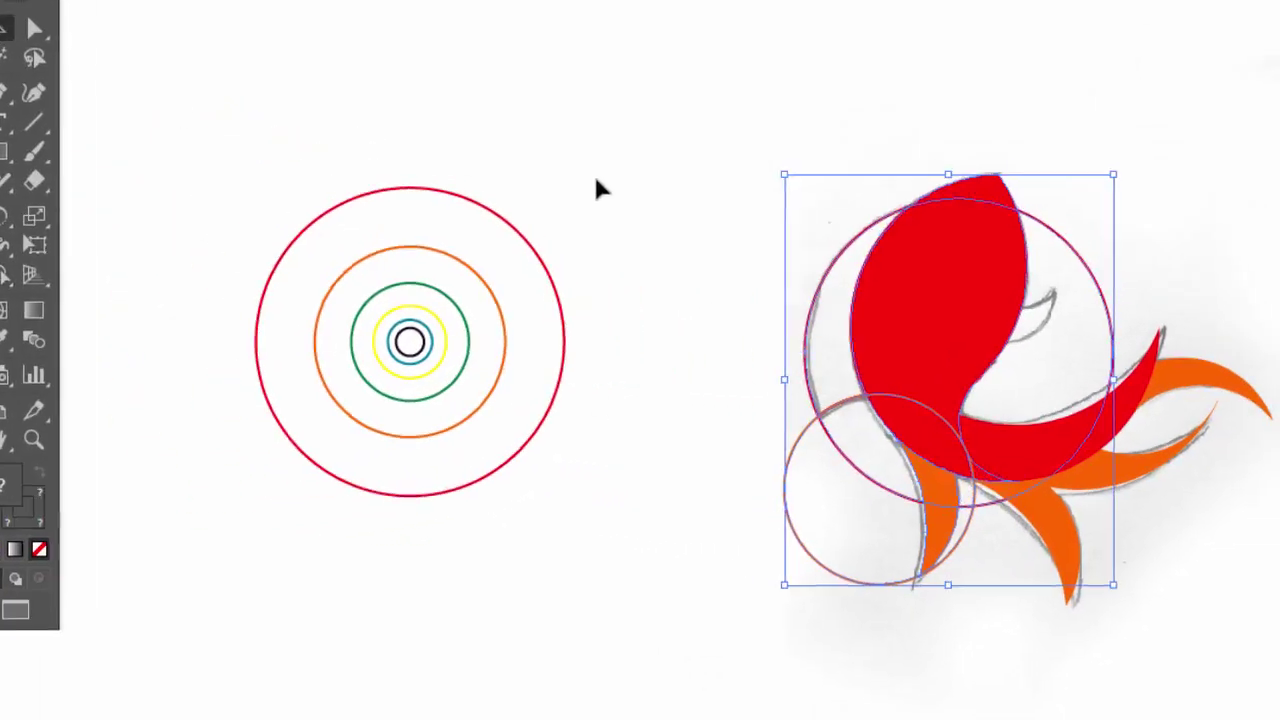
click(596, 180)
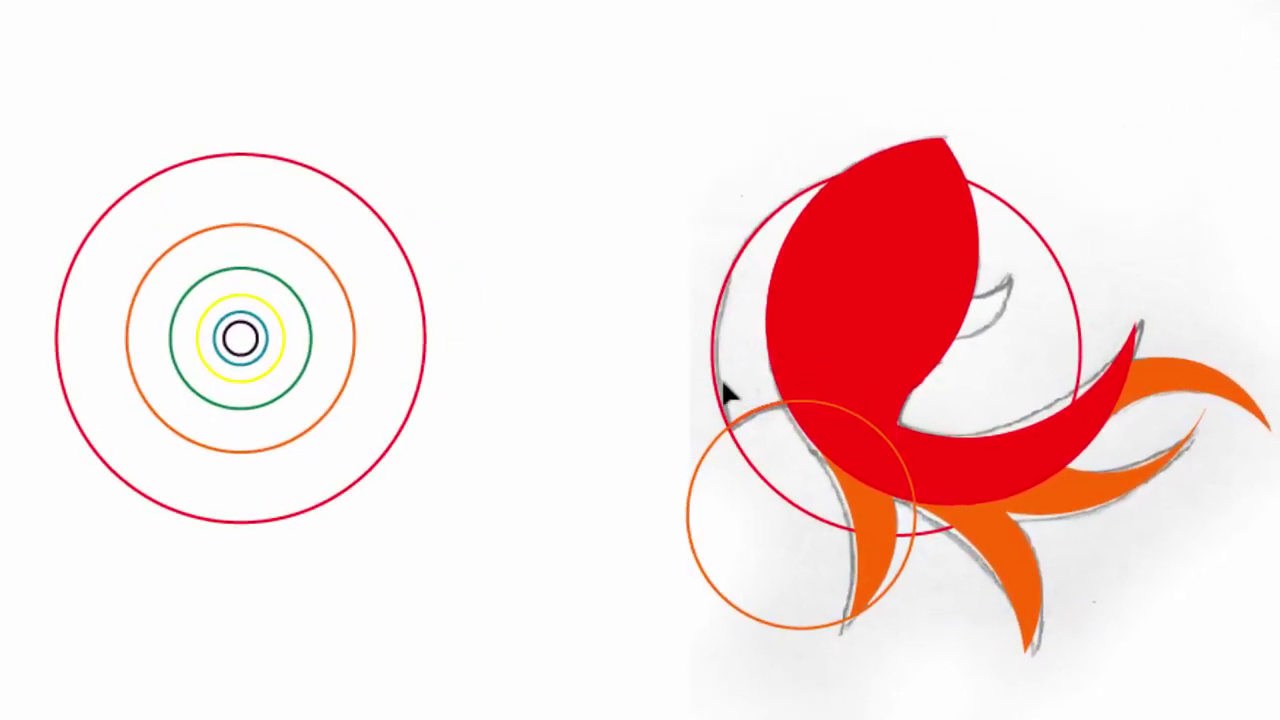
- Delete the leftover orange and red circles around the back fin and give the fin a solid red fill
click(689, 458)
key(Delete)
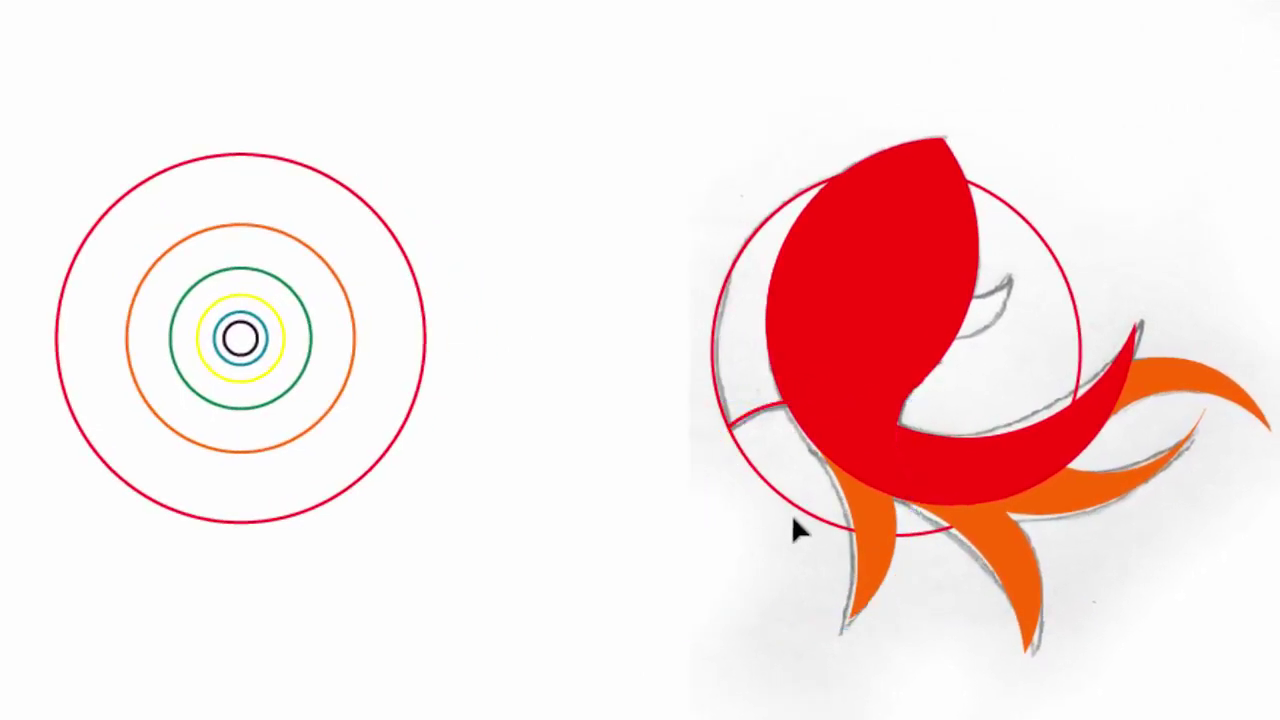
click(812, 520)
key(Delete)
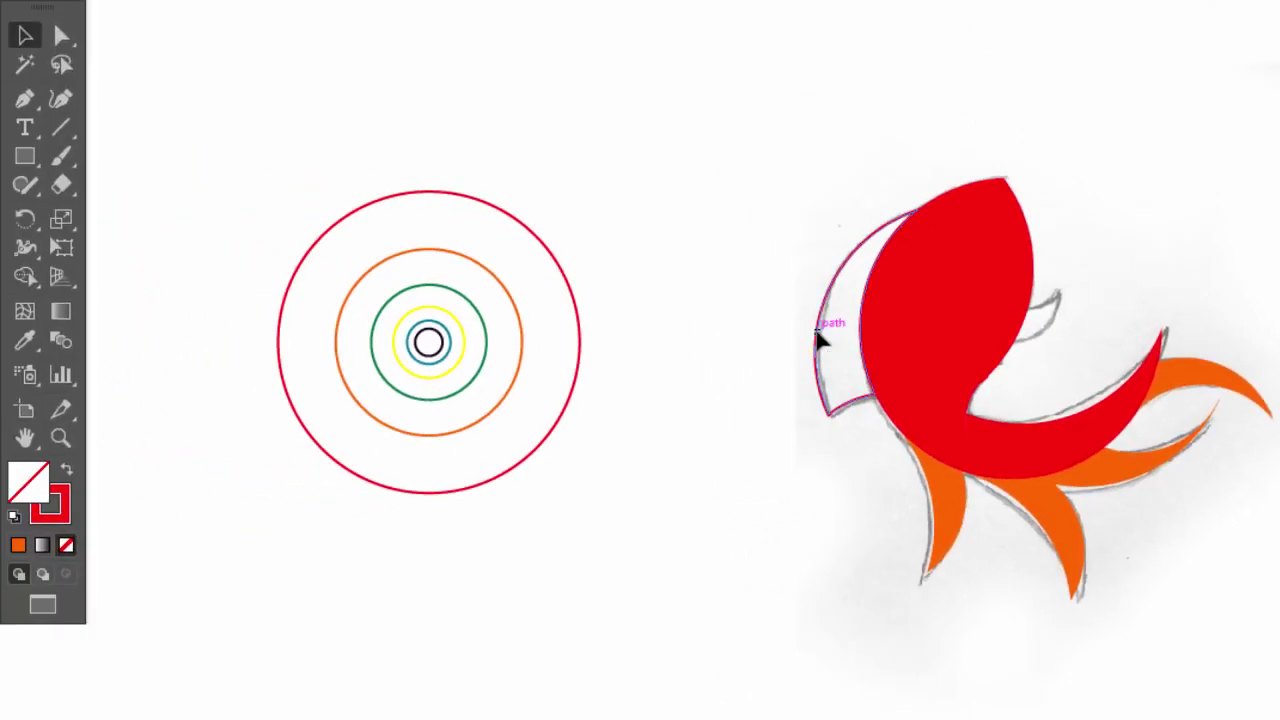
click(66, 471)
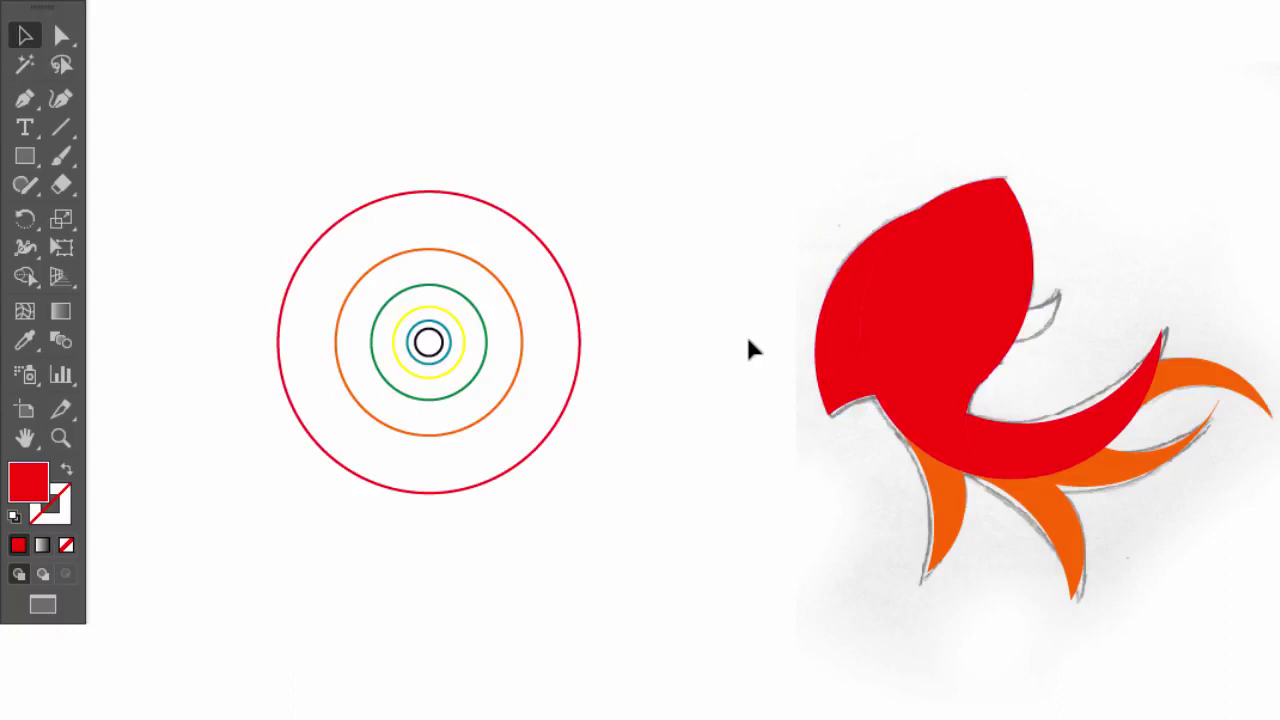
- Swap the fish body's red fill for a red outline to expose the sketch beneath
click(930, 285)
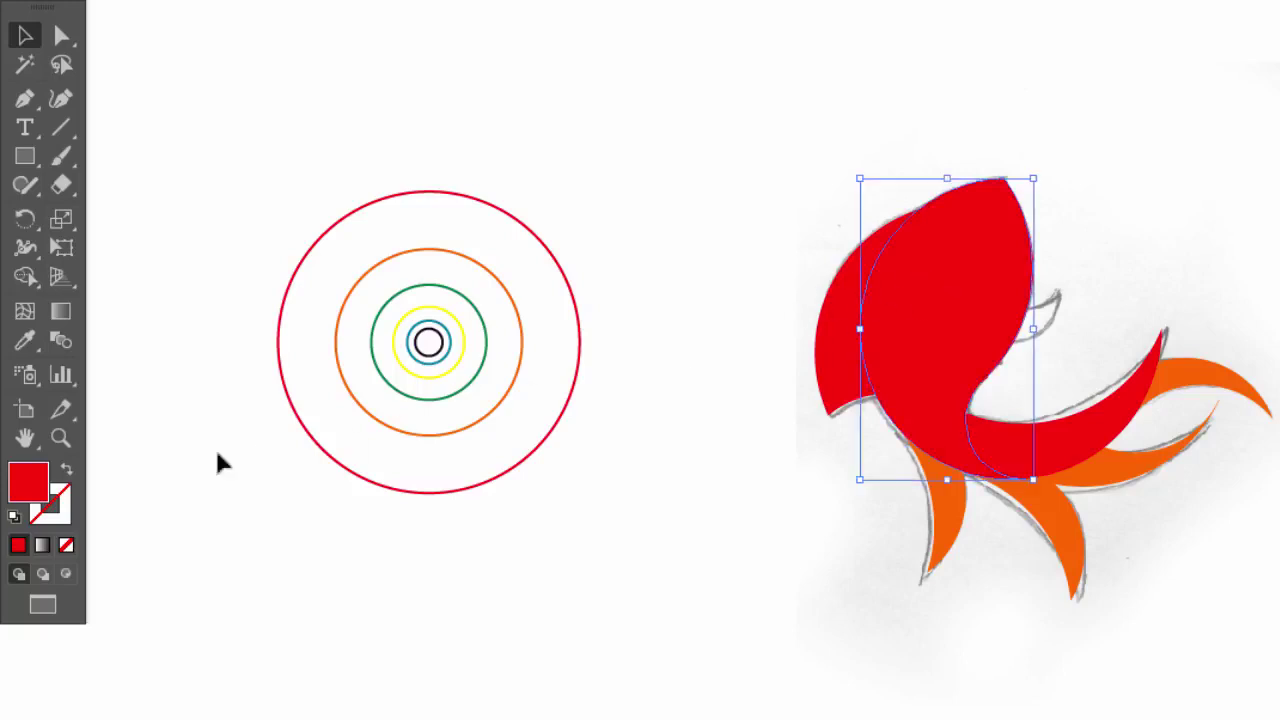
click(66, 472)
click(1122, 330)
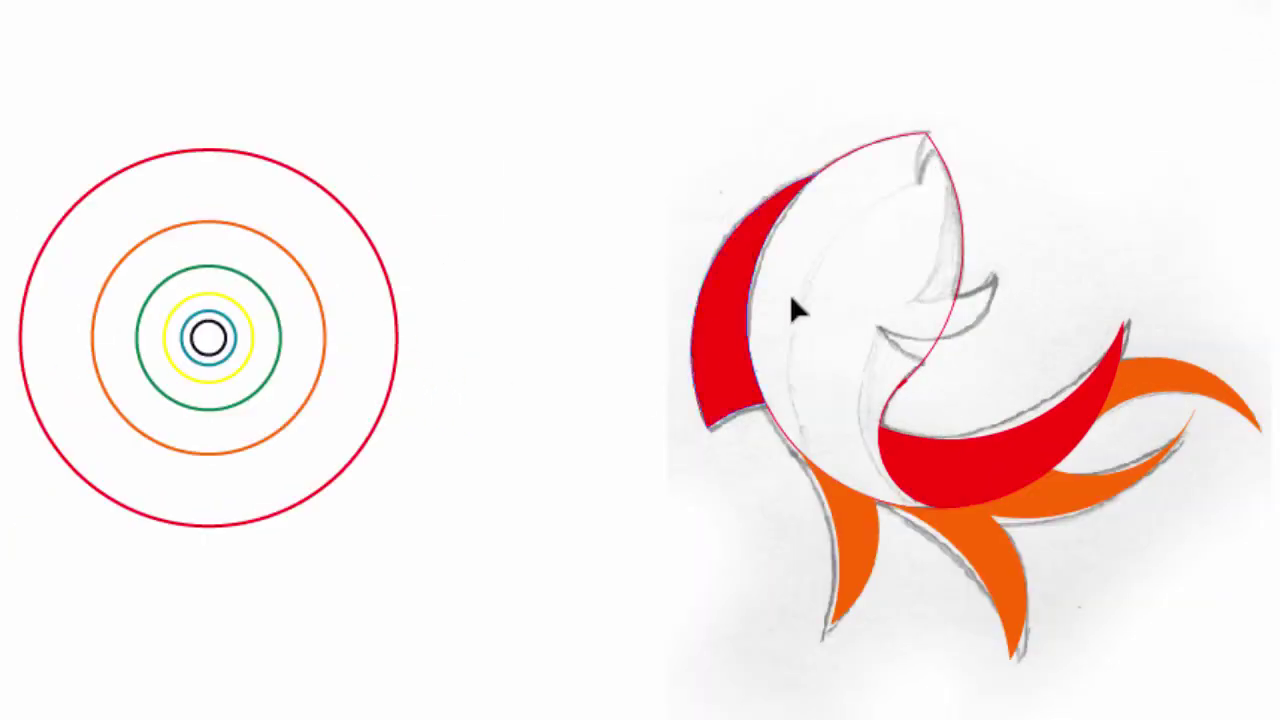
- Duplicate the green circle onto the small front fin's lower curve and nudge it slightly upward to match the sketch
drag(273, 307, 970, 245)
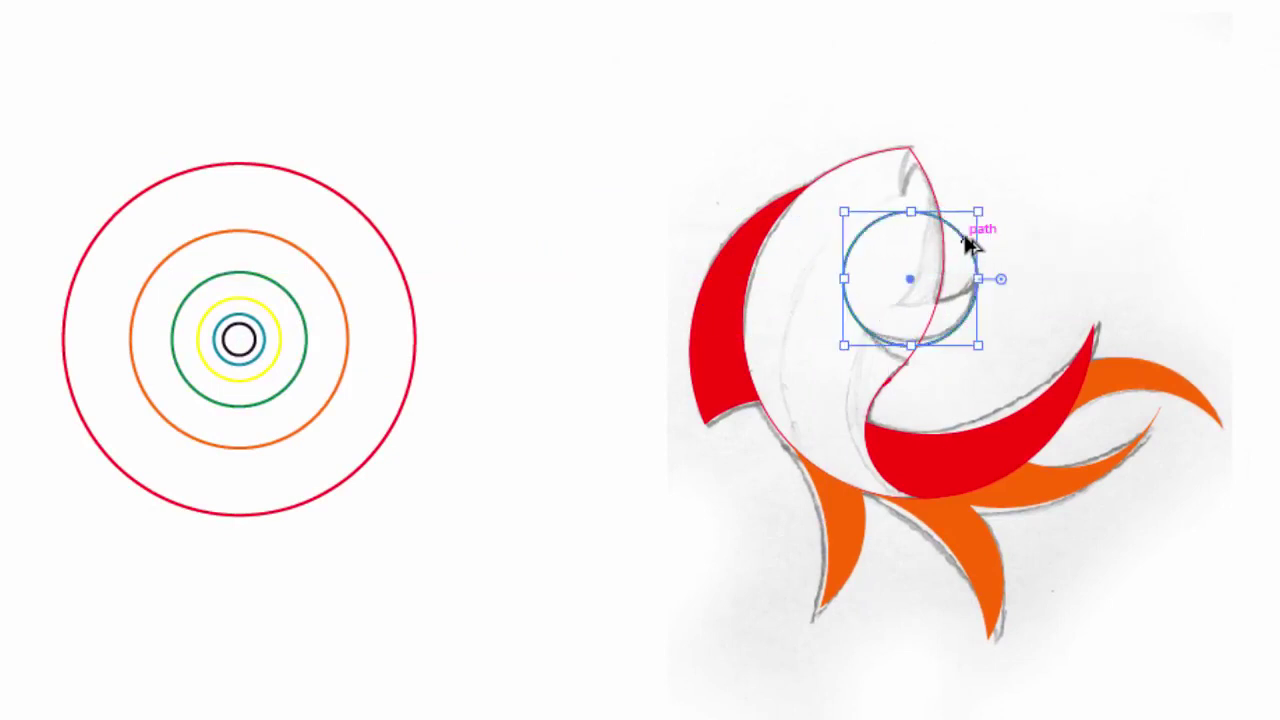
key(Up)
key(Up)
key(Up)
key(Up)
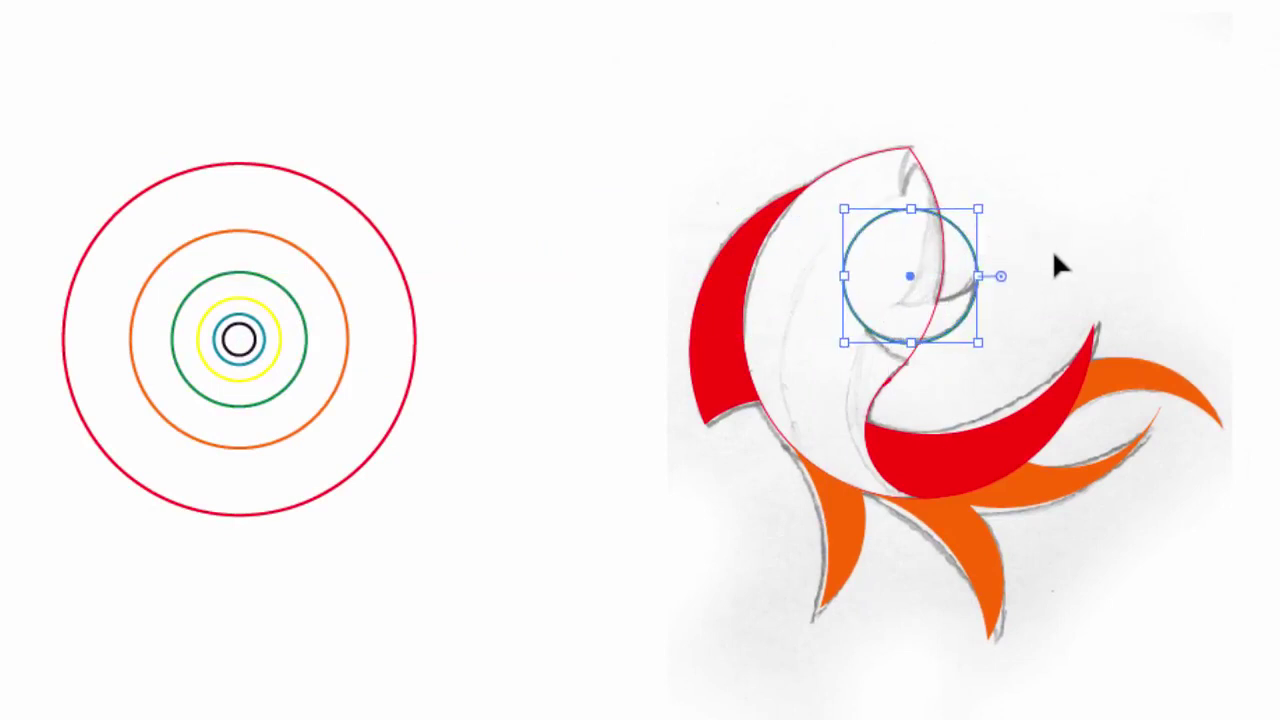
click(1014, 278)
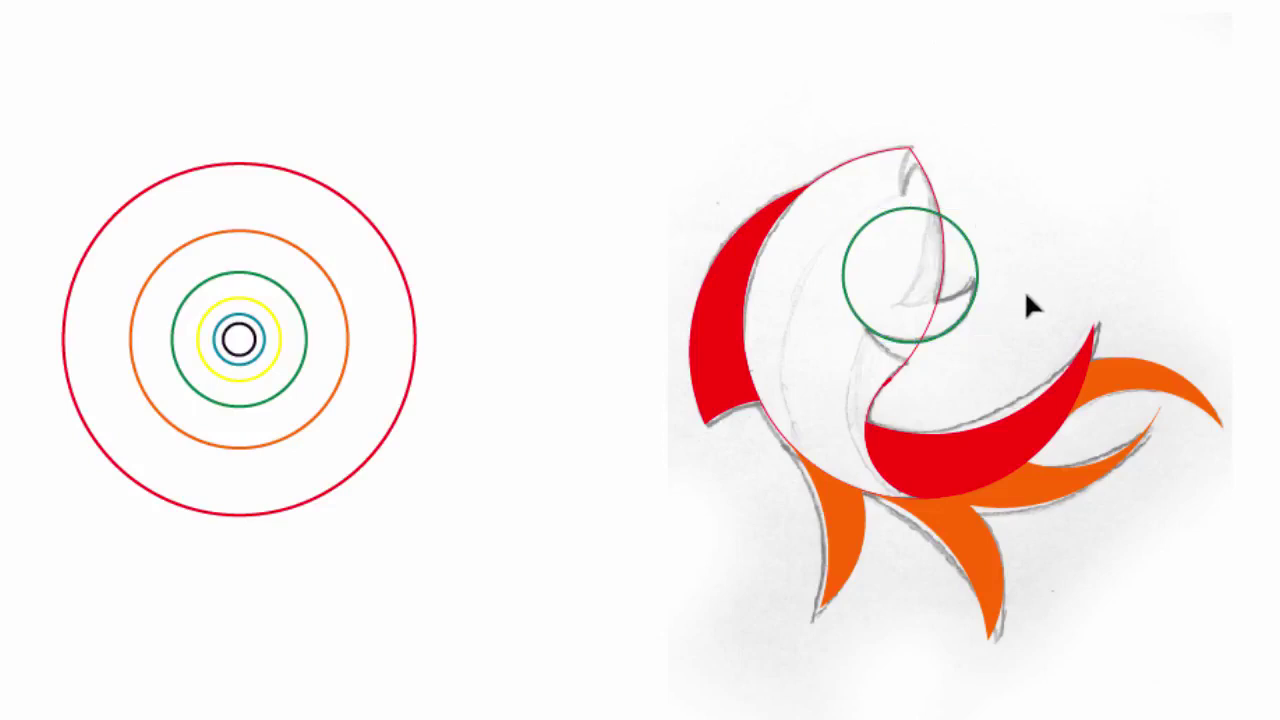
- Duplicate the yellow circle onto the upper edge of the small front fin
drag(245, 303, 979, 230)
scroll(980, 277, up, 3)
key(ctrl+shift+a)
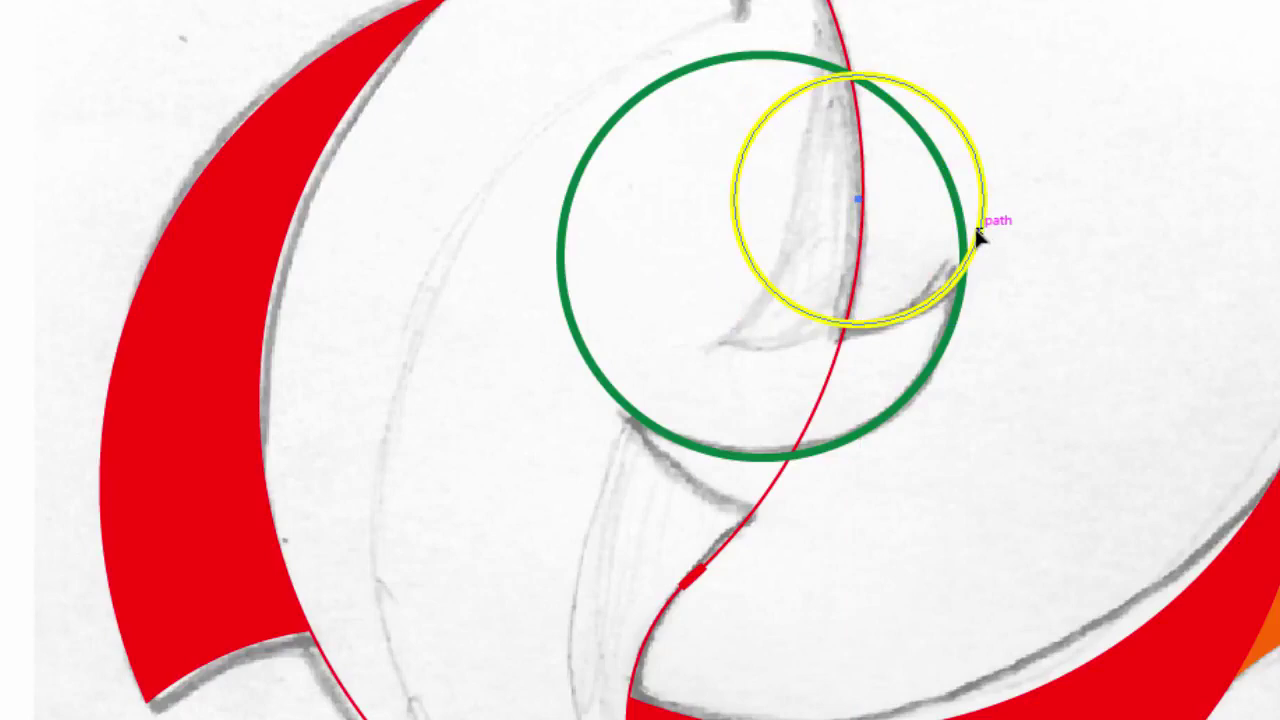
- Build the small front fin region outside the body with Shape Builder and delete the leftover yellow circle
click(978, 233)
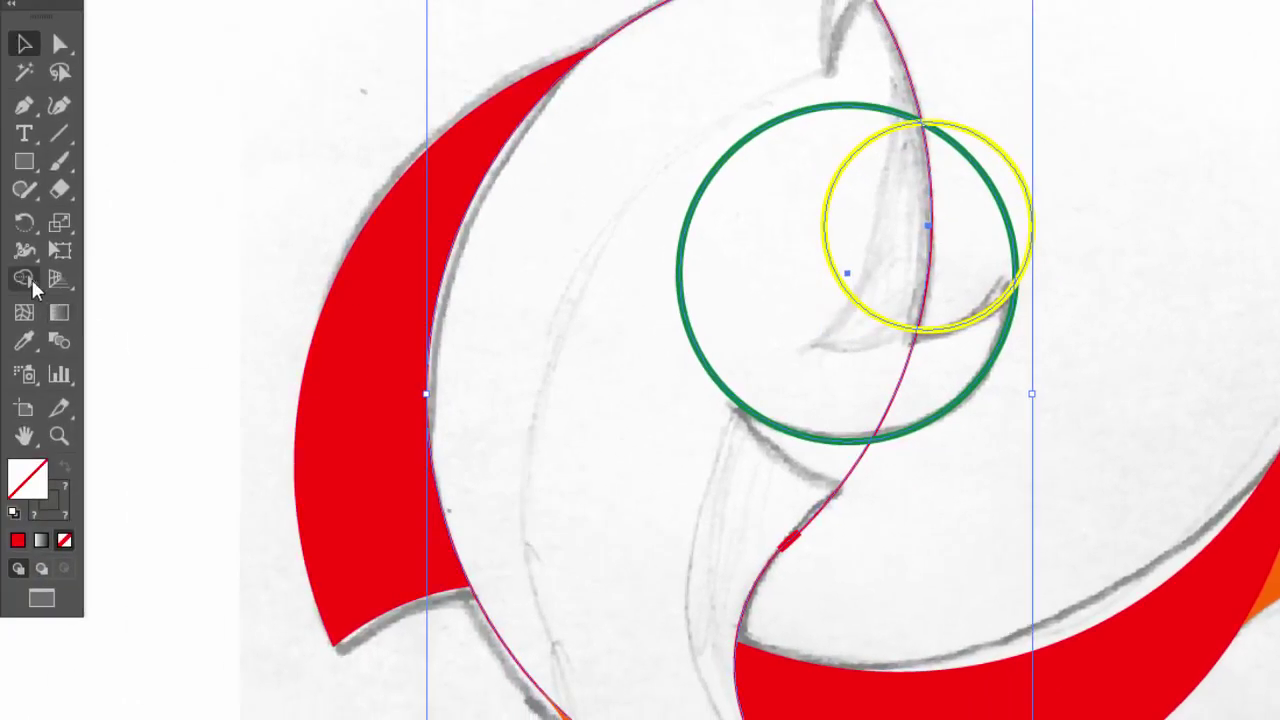
click(24, 279)
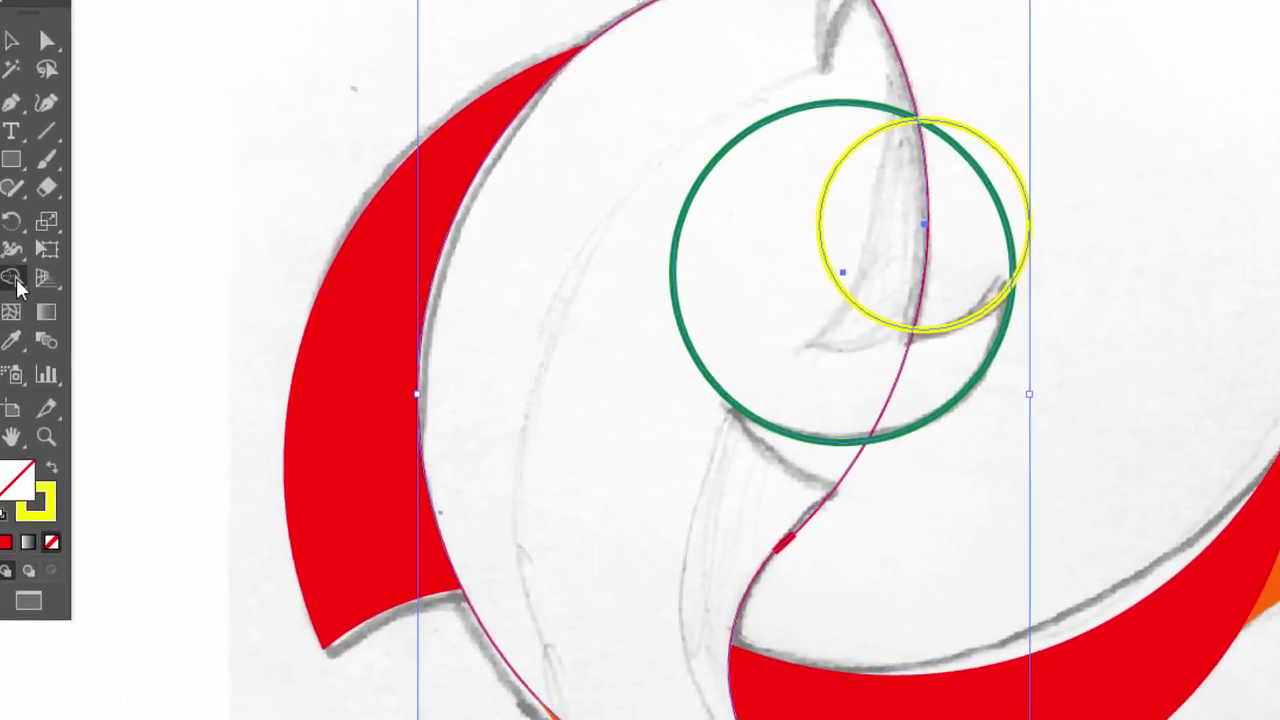
drag(901, 384, 939, 352)
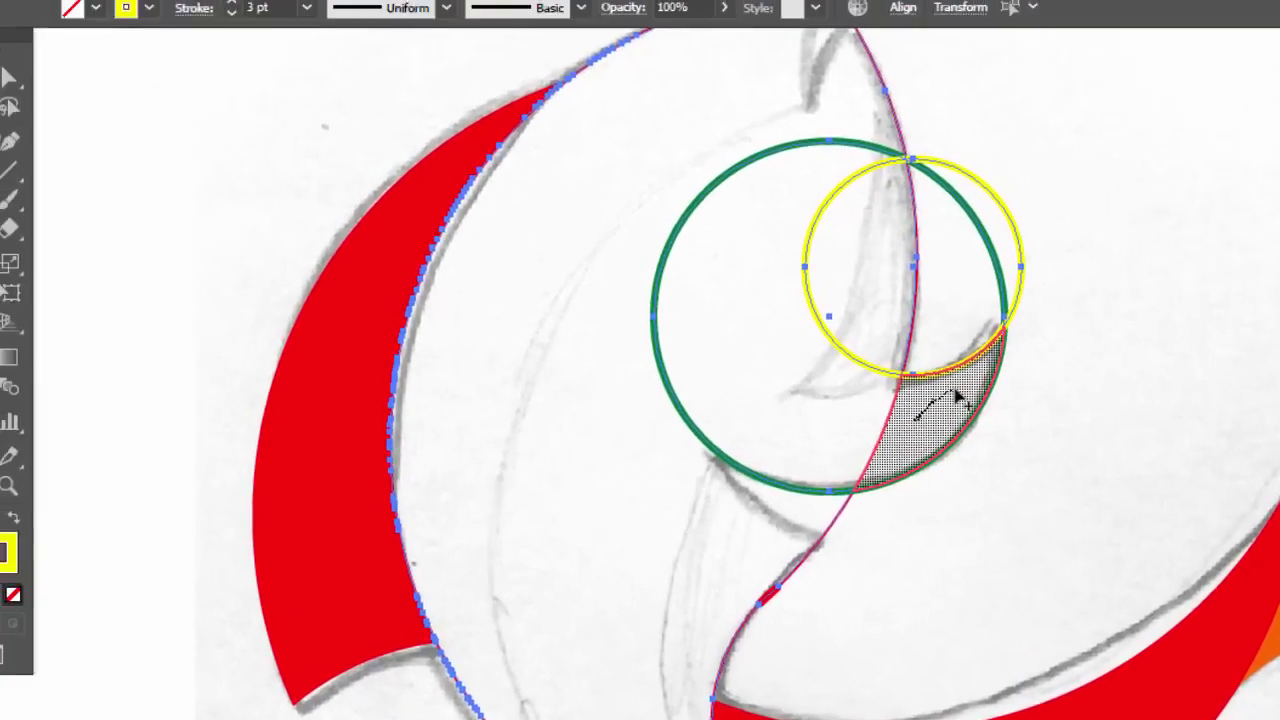
click(25, 124)
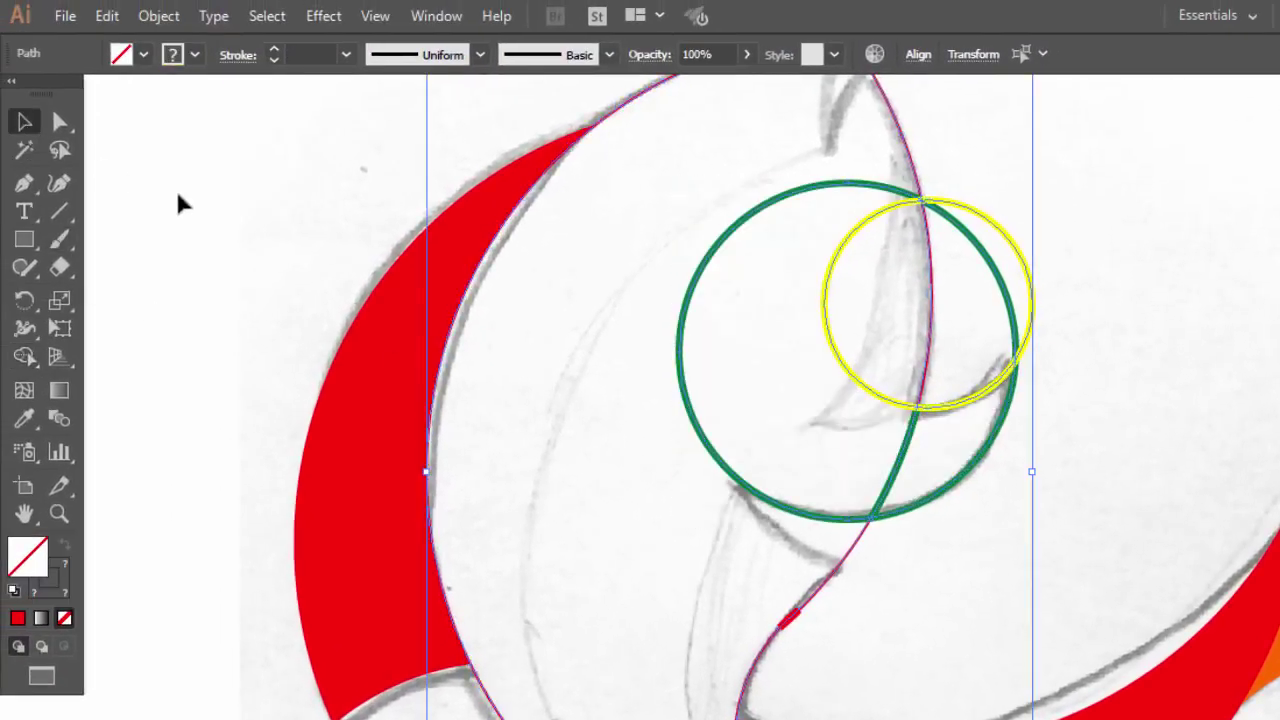
click(962, 355)
click(1030, 280)
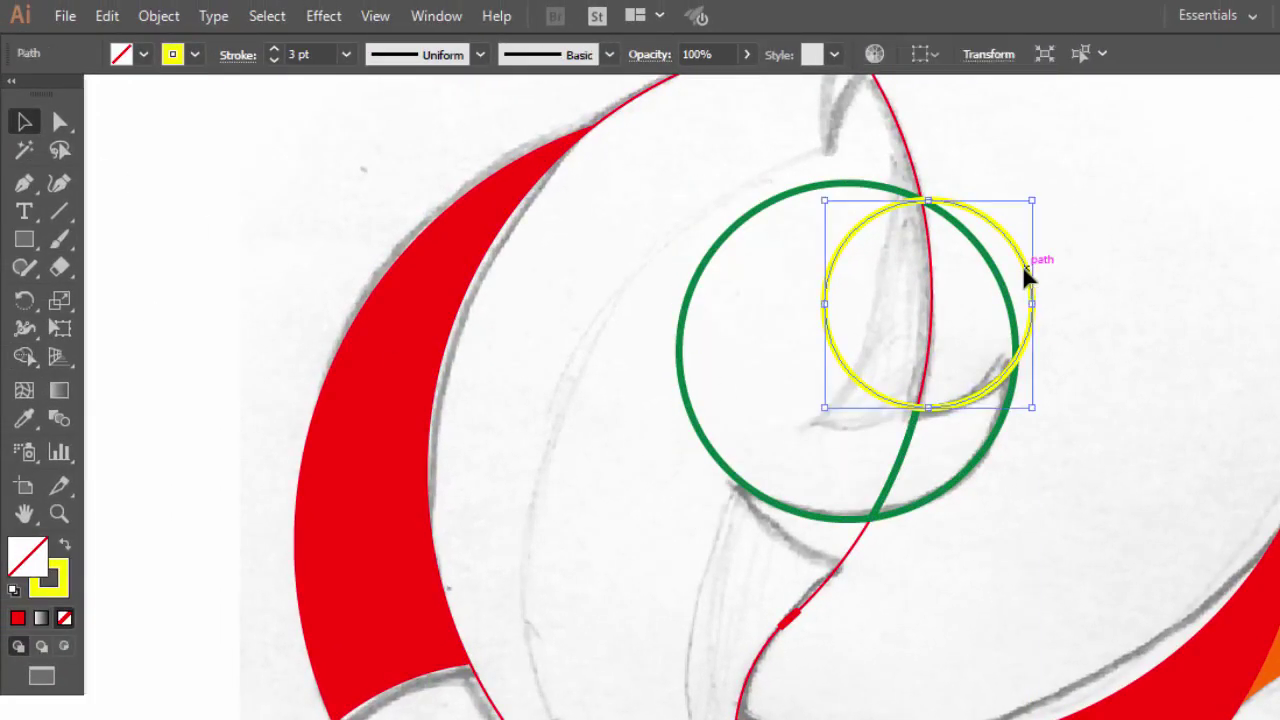
key(Delete)
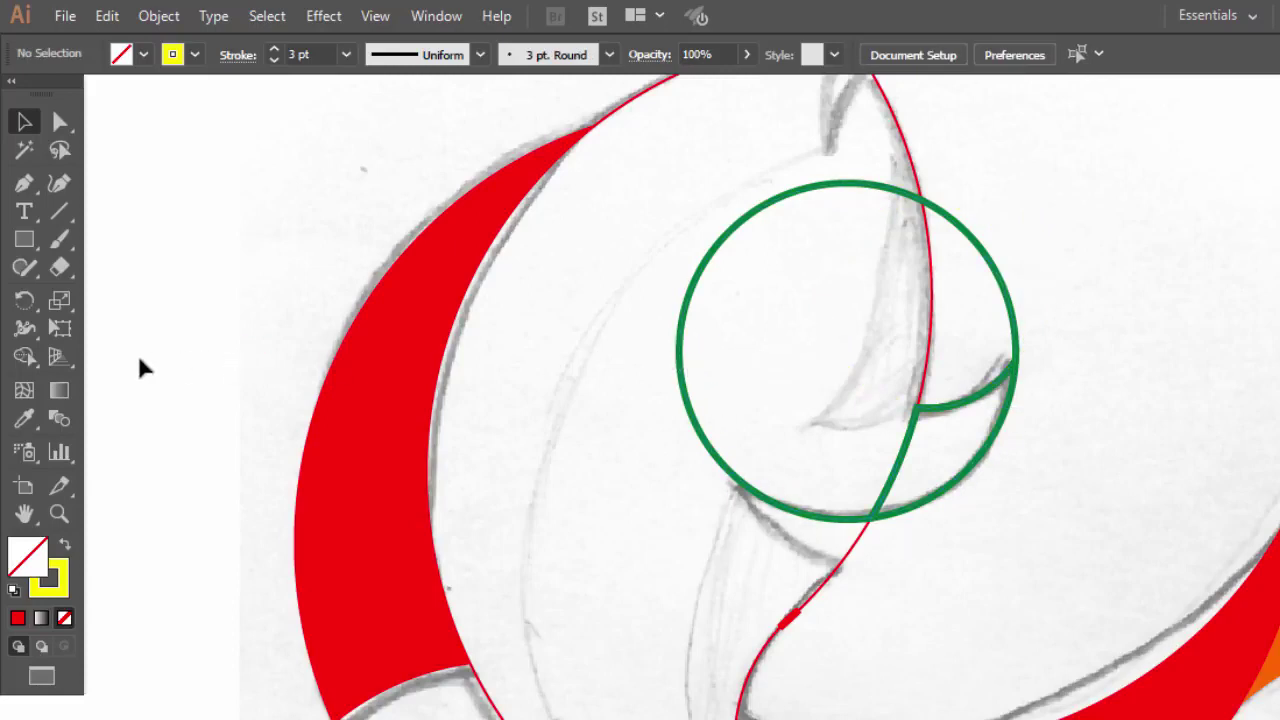
- Duplicate the green circle onto the short curve below the small front fin and fine-tune its position to the sketch
scroll(372, 460, down, 2)
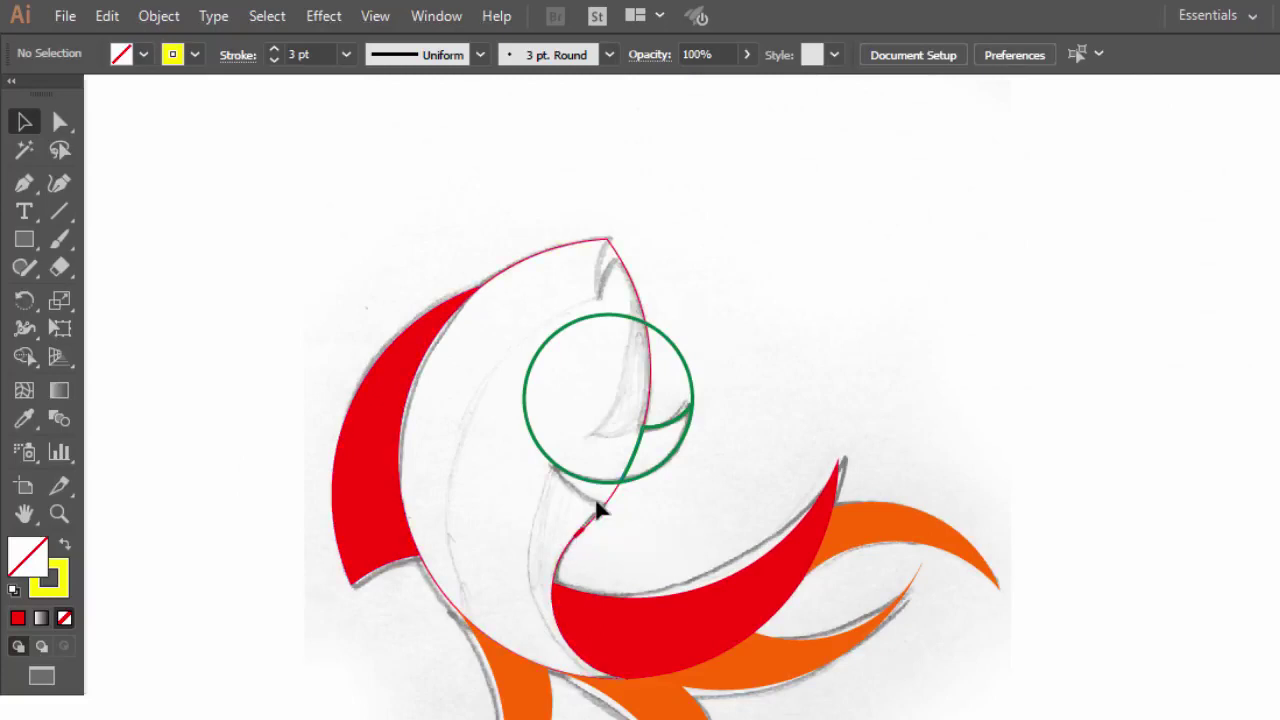
scroll(568, 506, left, 5)
scroll(568, 506, down, 1)
scroll(568, 506, left, 6)
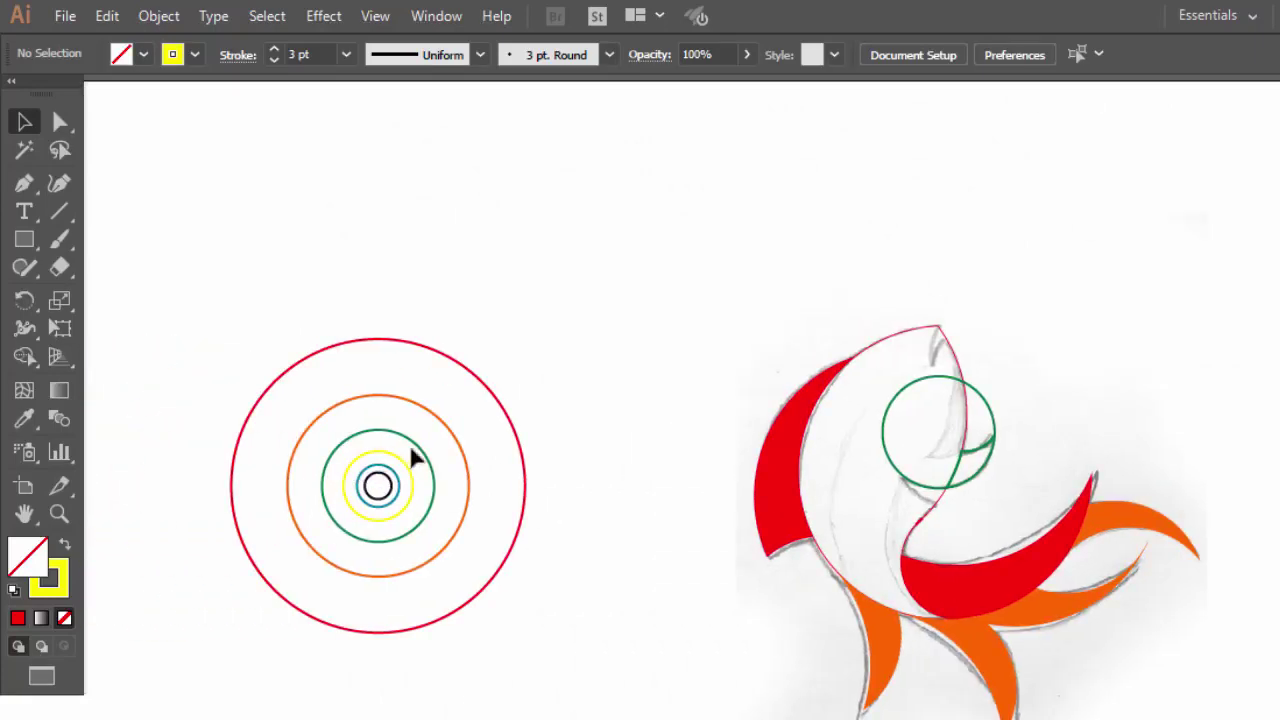
drag(420, 452, 988, 423)
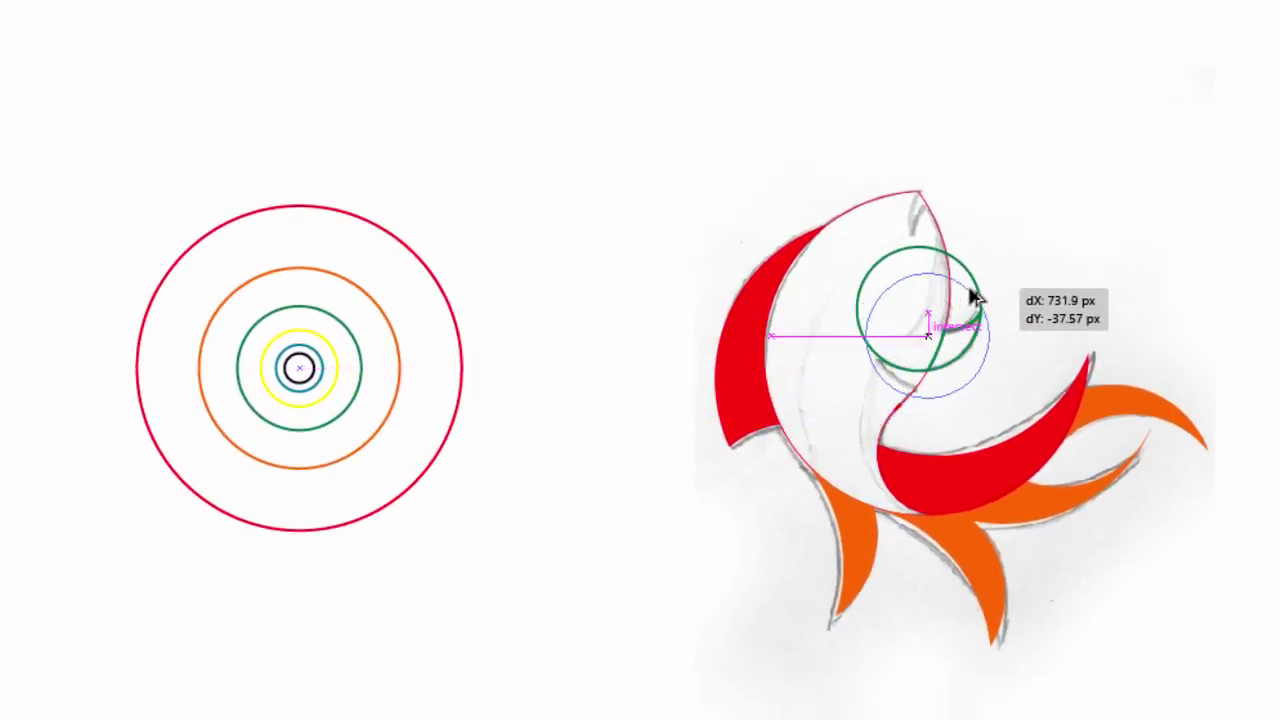
drag(969, 288, 969, 289)
scroll(968, 392, up, 2)
mouse_move(857, 400)
mouse_down()
mouse_move(866, 372)
mouse_move(868, 386)
mouse_up()
- Build the narrow region below the small front fin with Shape Builder and delete the lower leftover green circle
click(858, 364)
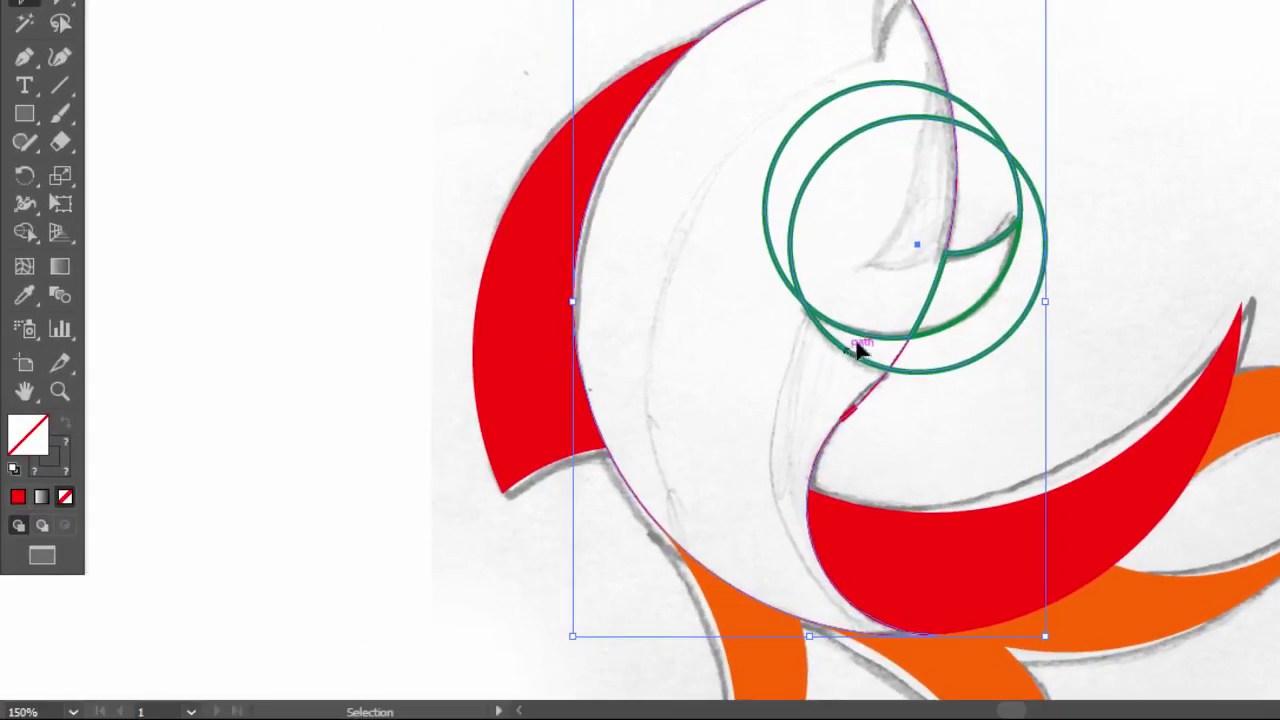
click(26, 233)
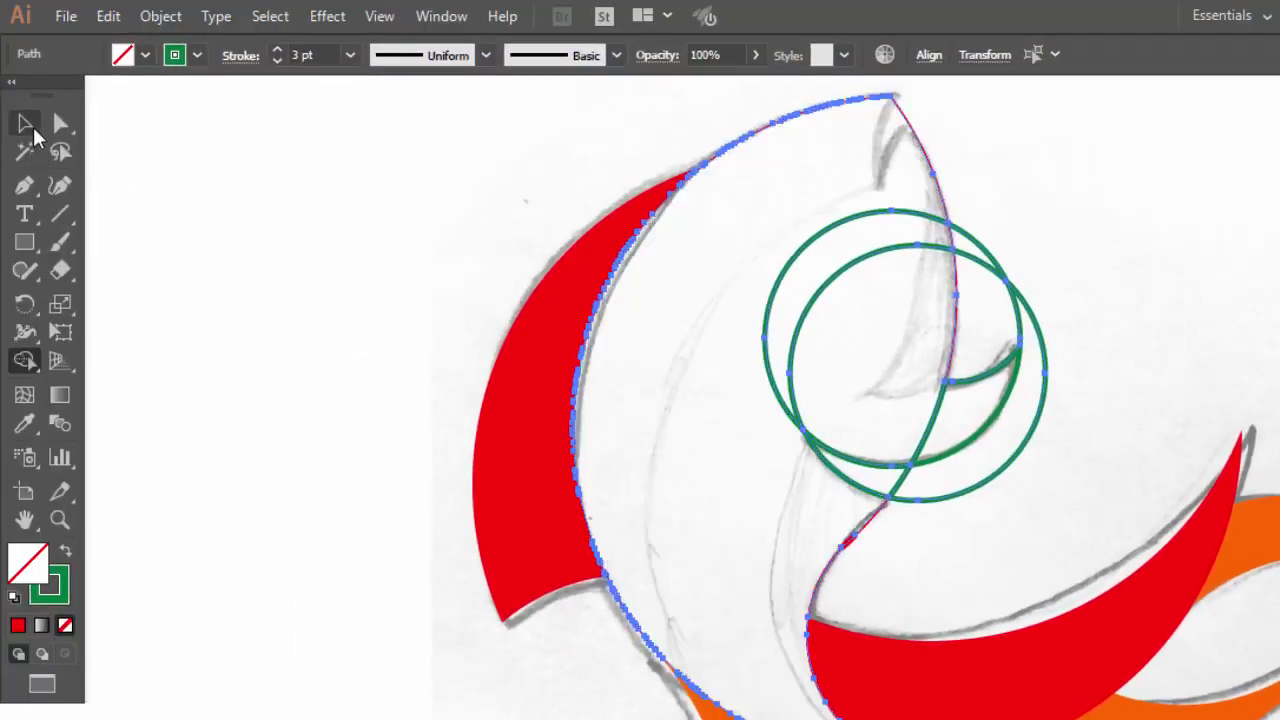
click(25, 123)
click(1018, 445)
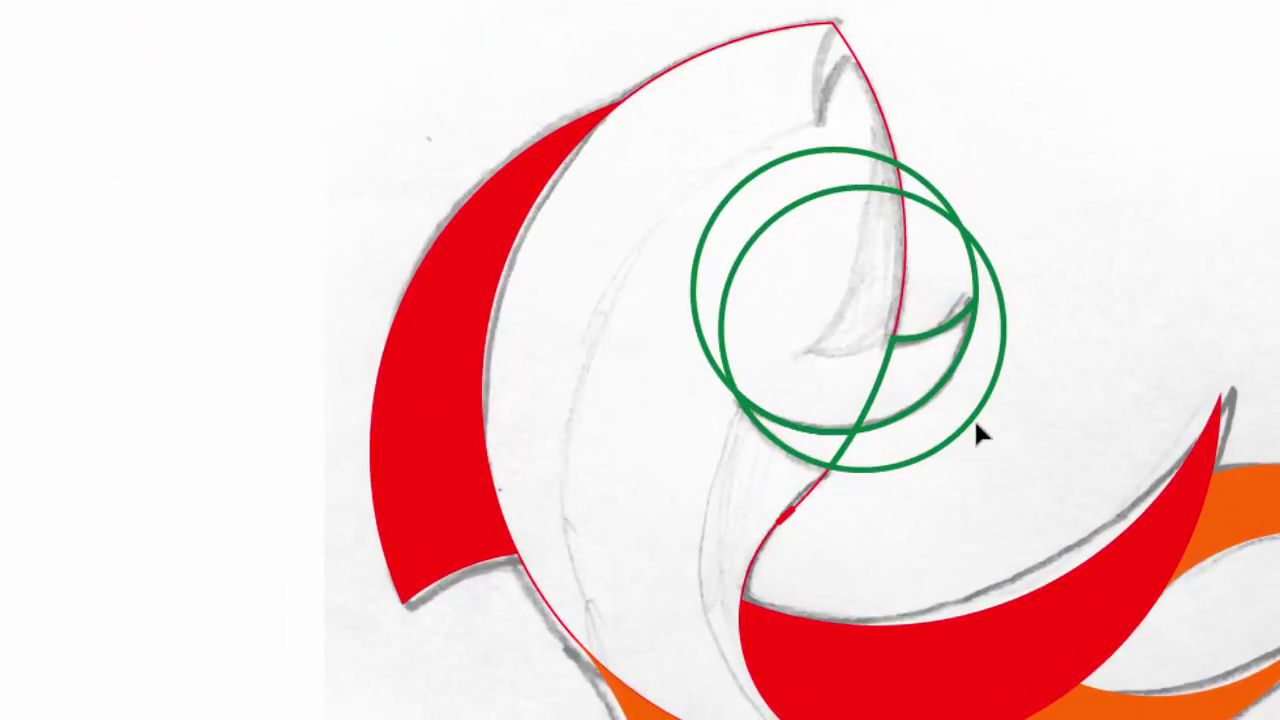
click(974, 420)
key(Delete)
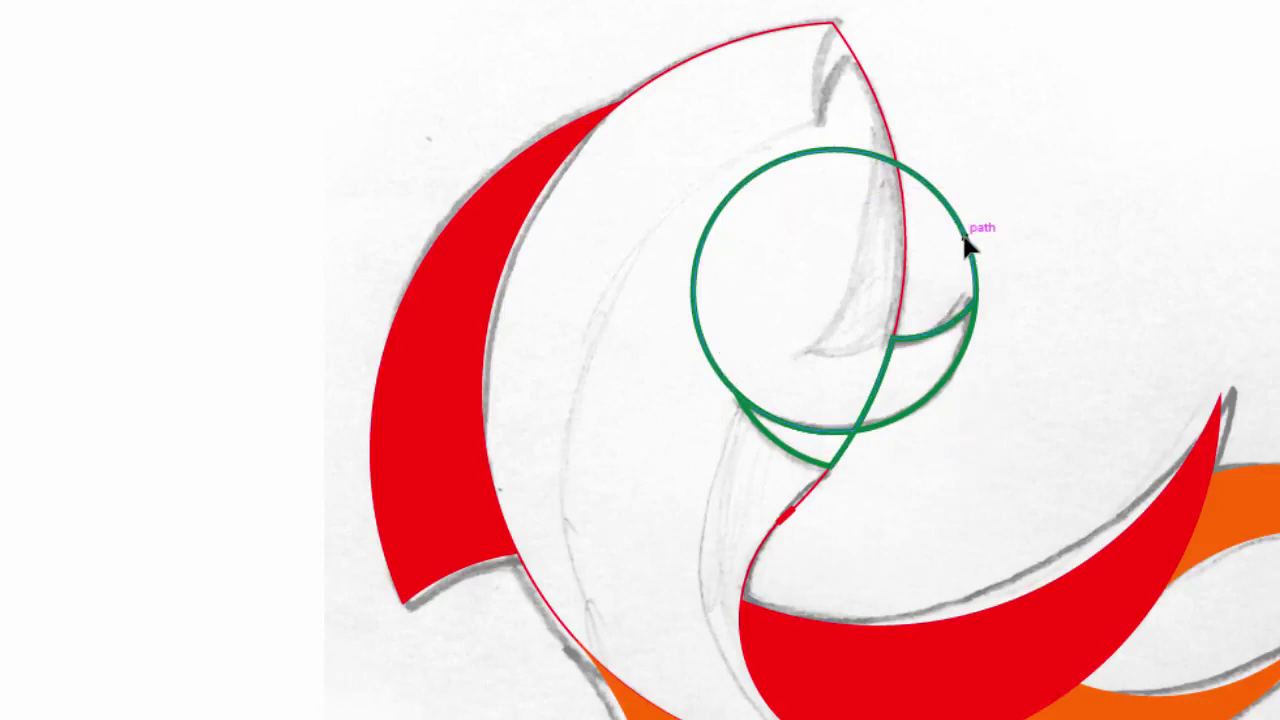
- Delete the remaining green circle and copy the body's 1 pt red outline onto the small front fin
alt+click(968, 245)
click(963, 343)
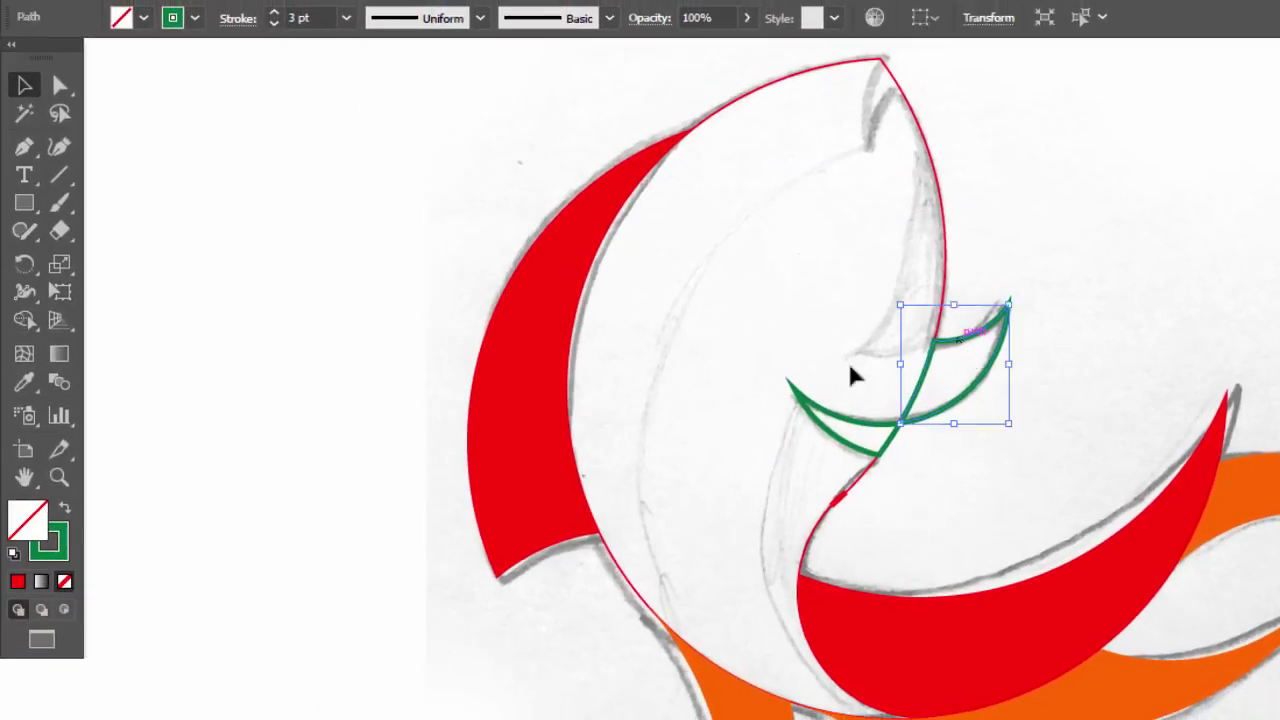
click(26, 384)
click(944, 256)
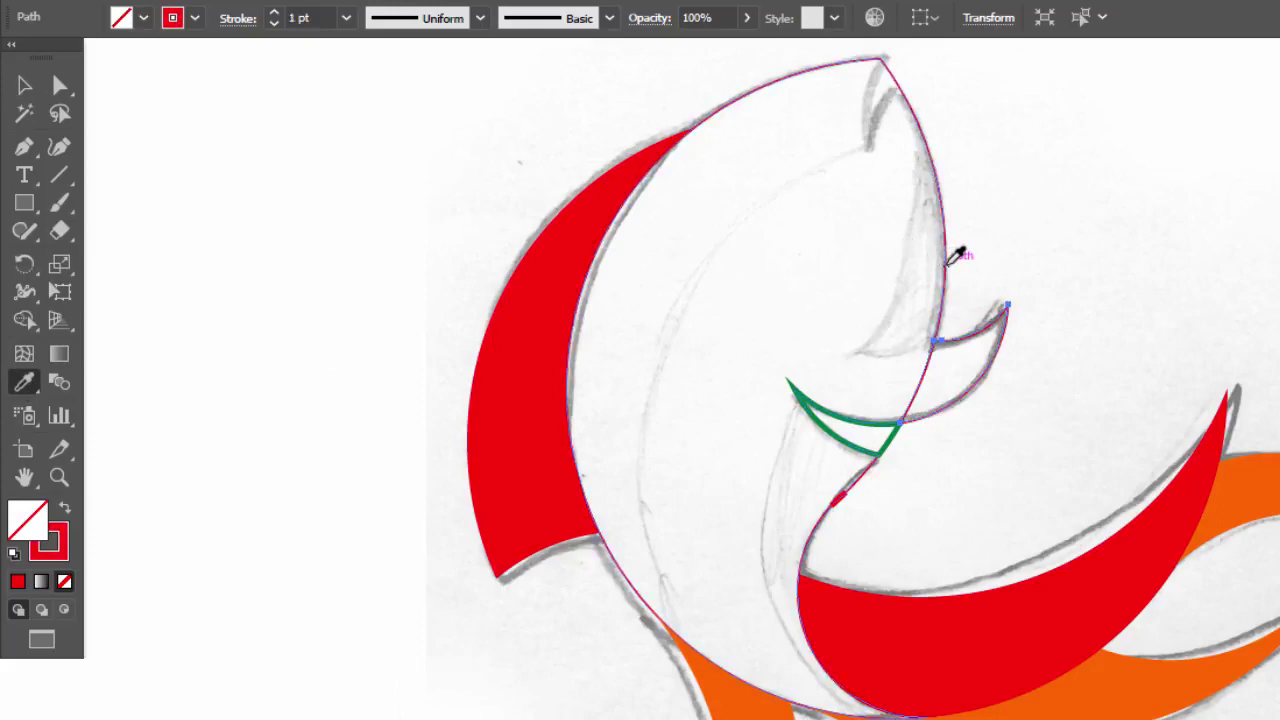
key(v)
click(305, 312)
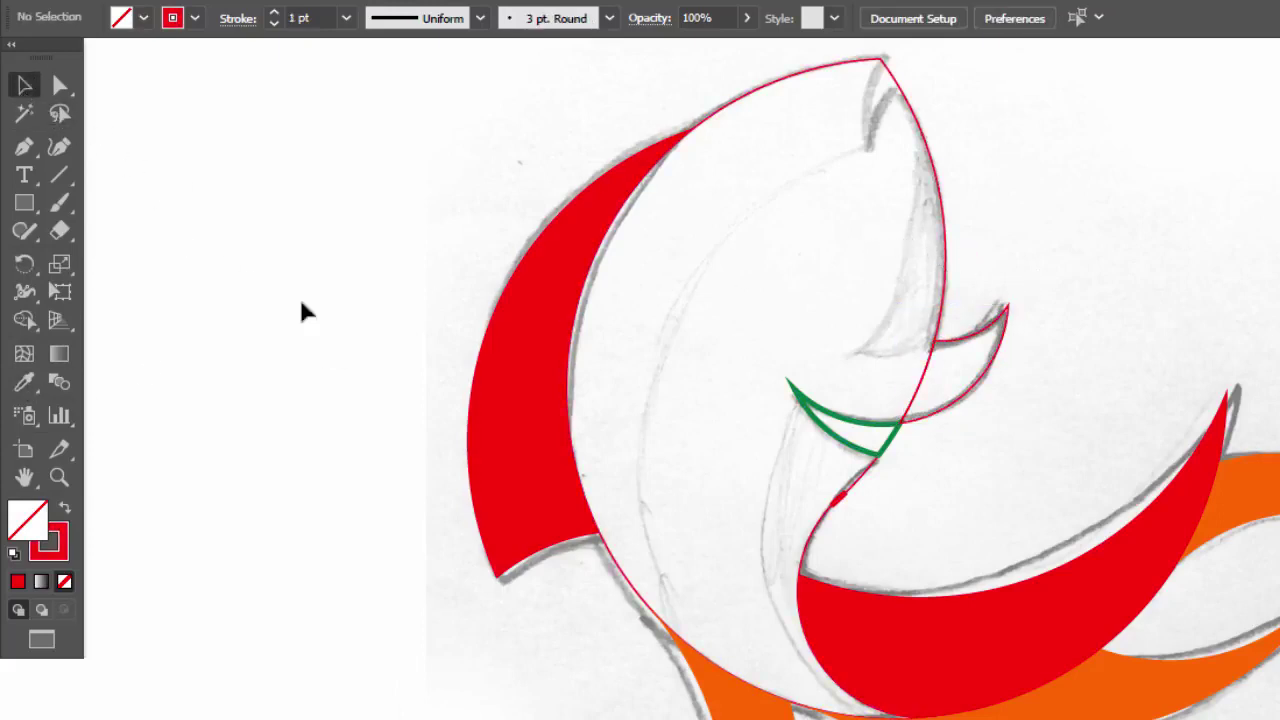
- Copy the body's 1 pt red outline onto the narrow region below the small front fin
click(852, 424)
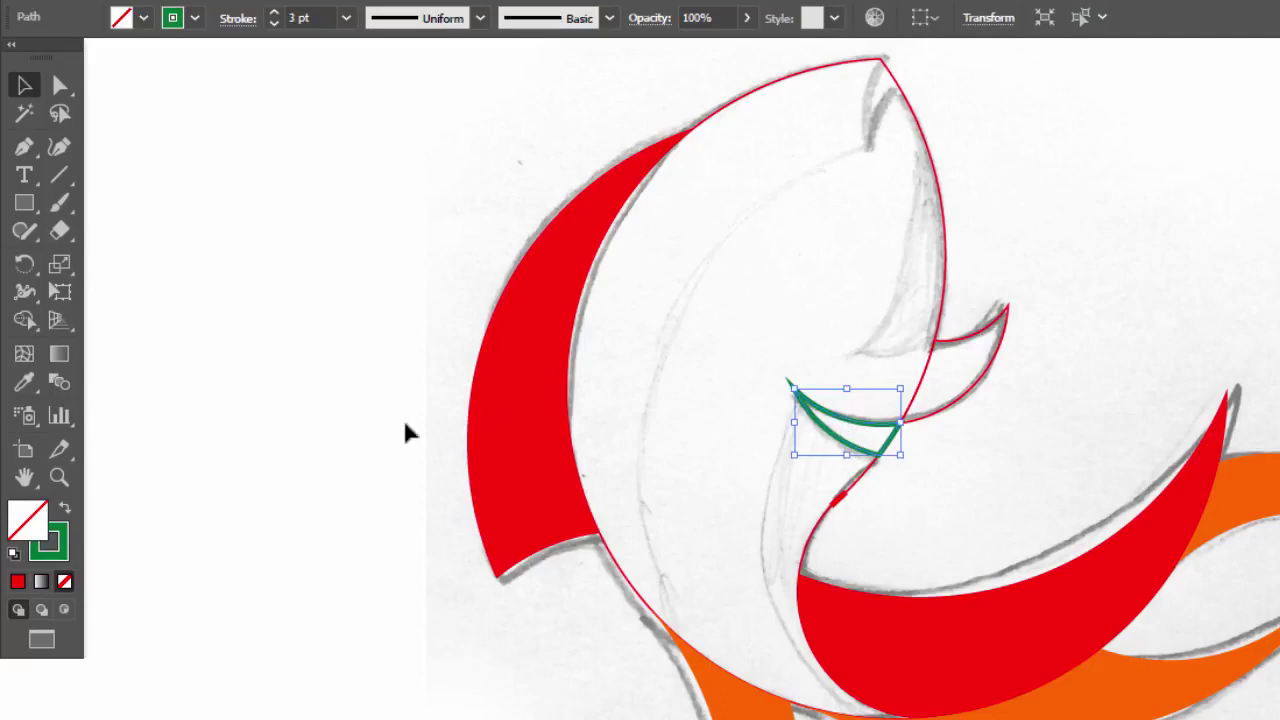
key(i)
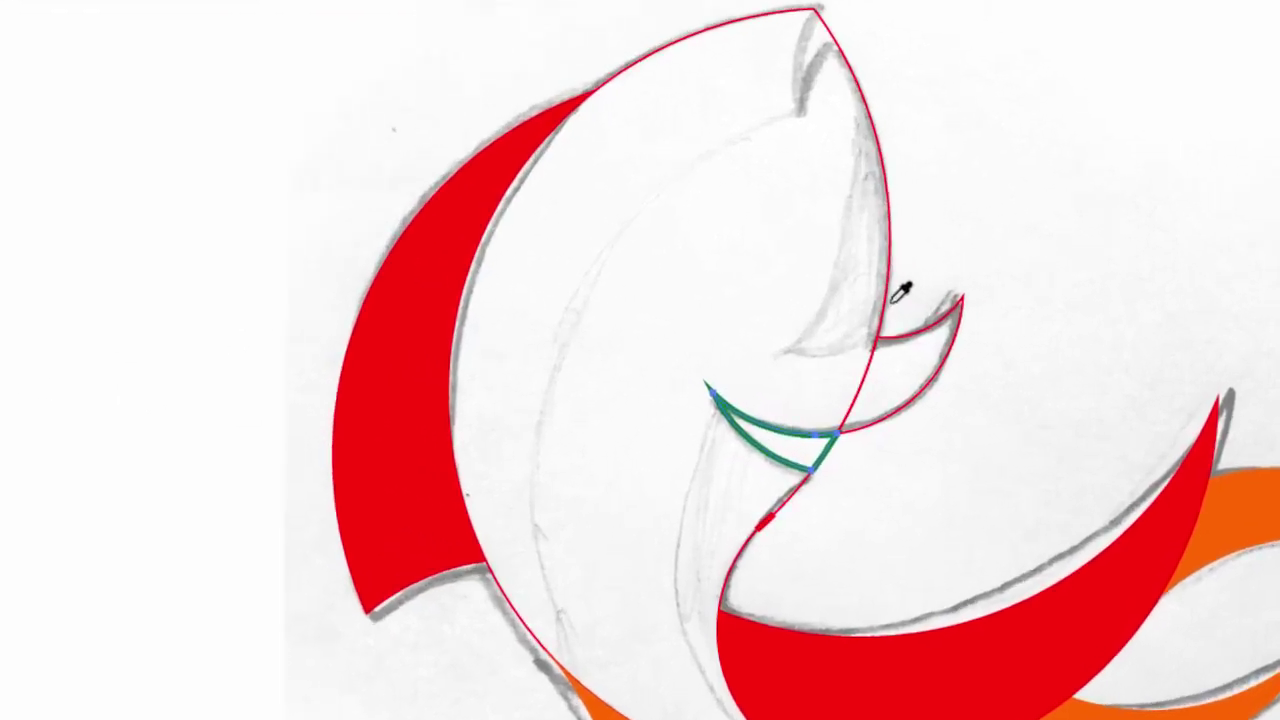
click(857, 298)
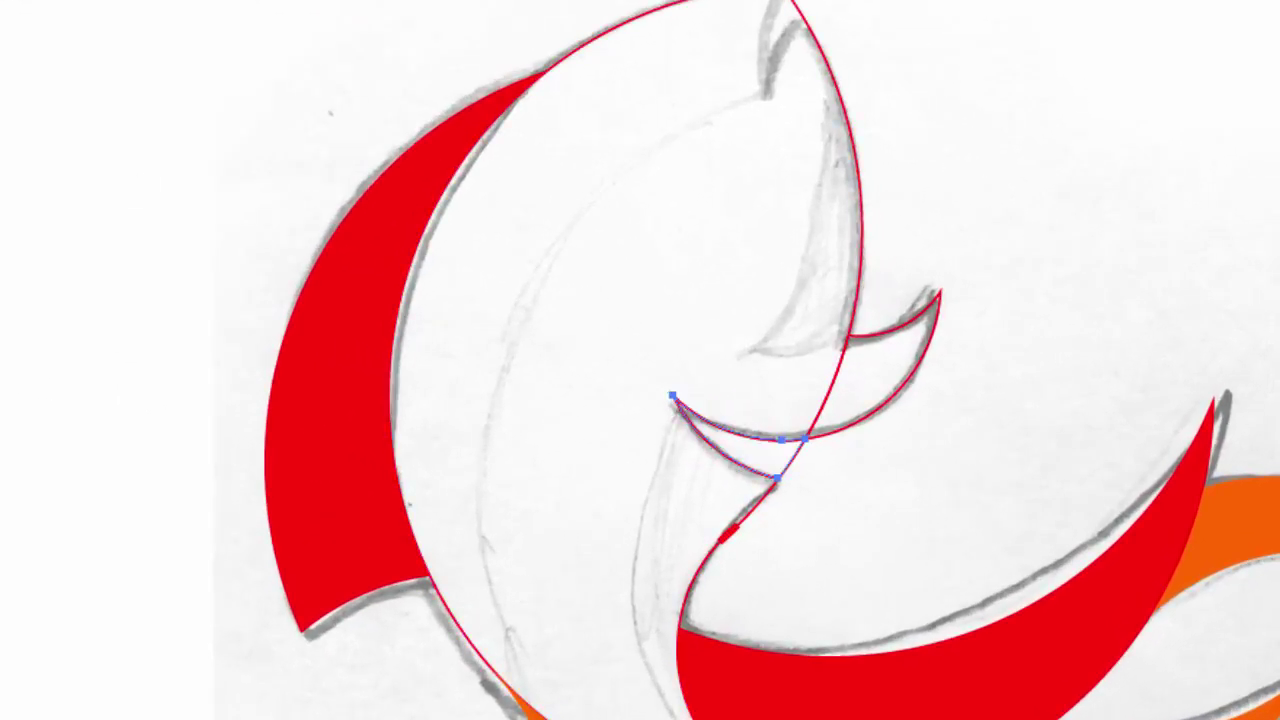
click(30, 363)
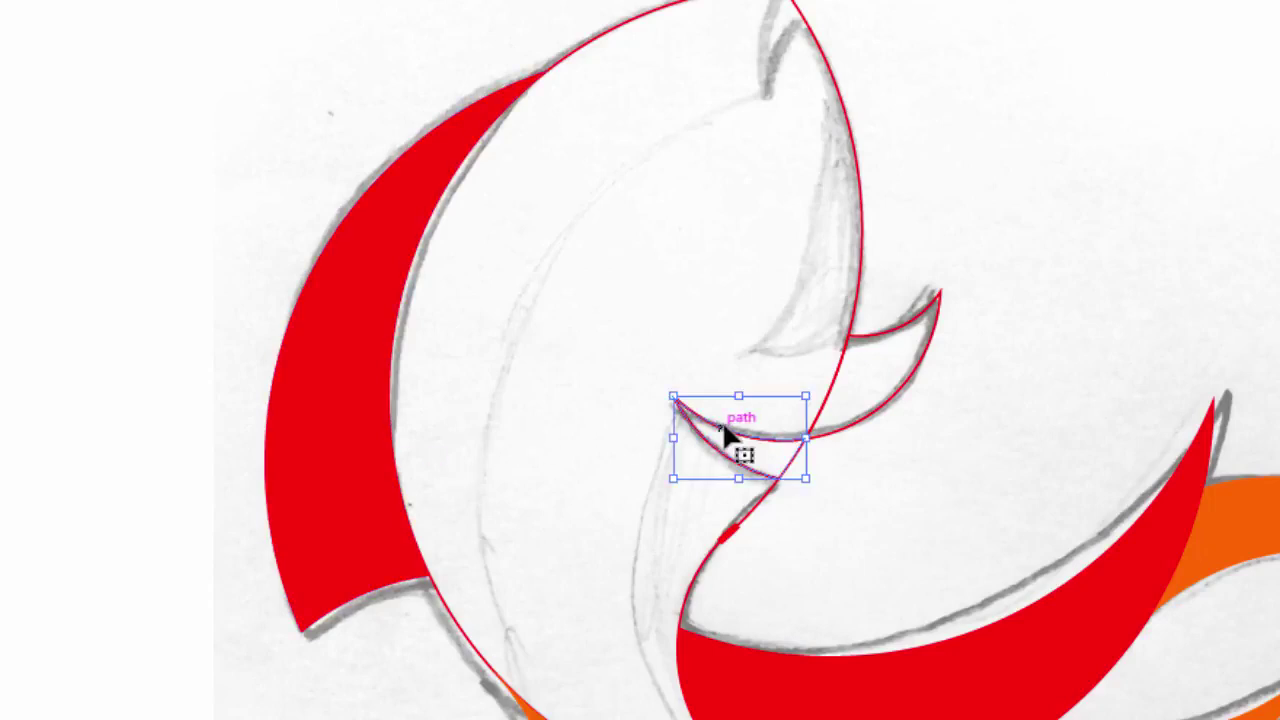
- Unite the narrow region below the small front fin with the fish body using Pathfinder
click(754, 523)
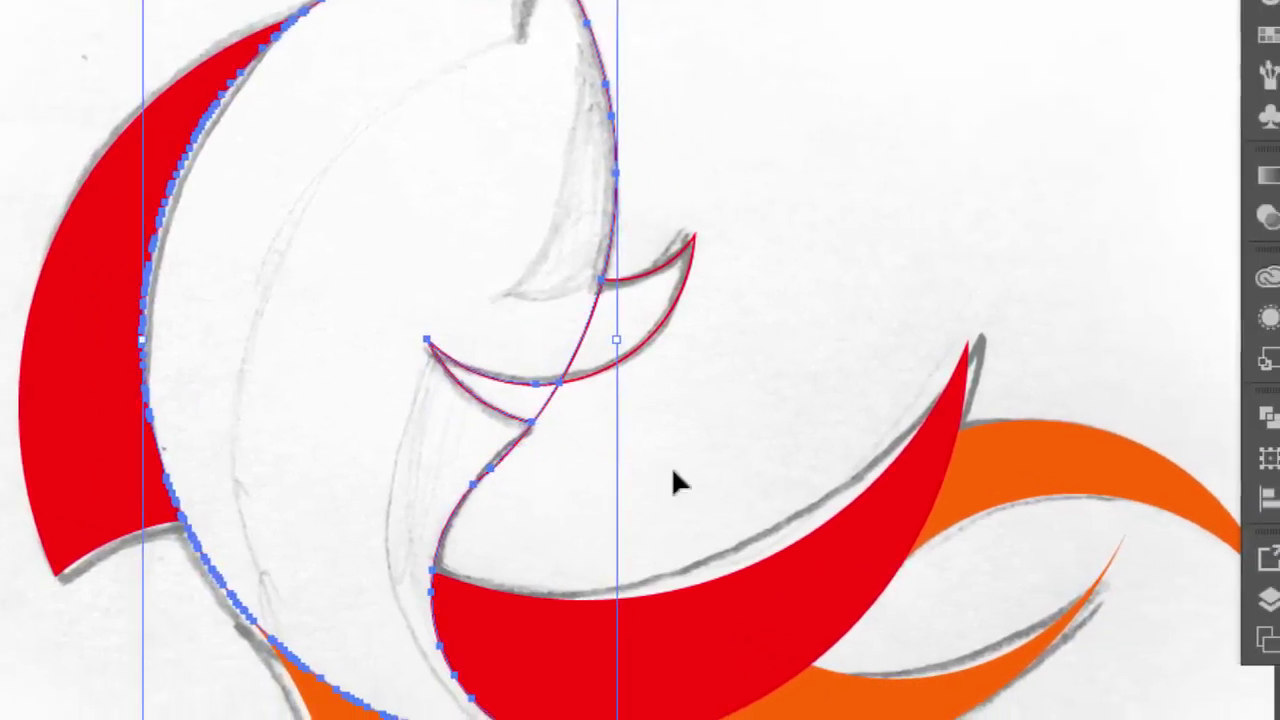
click(1252, 412)
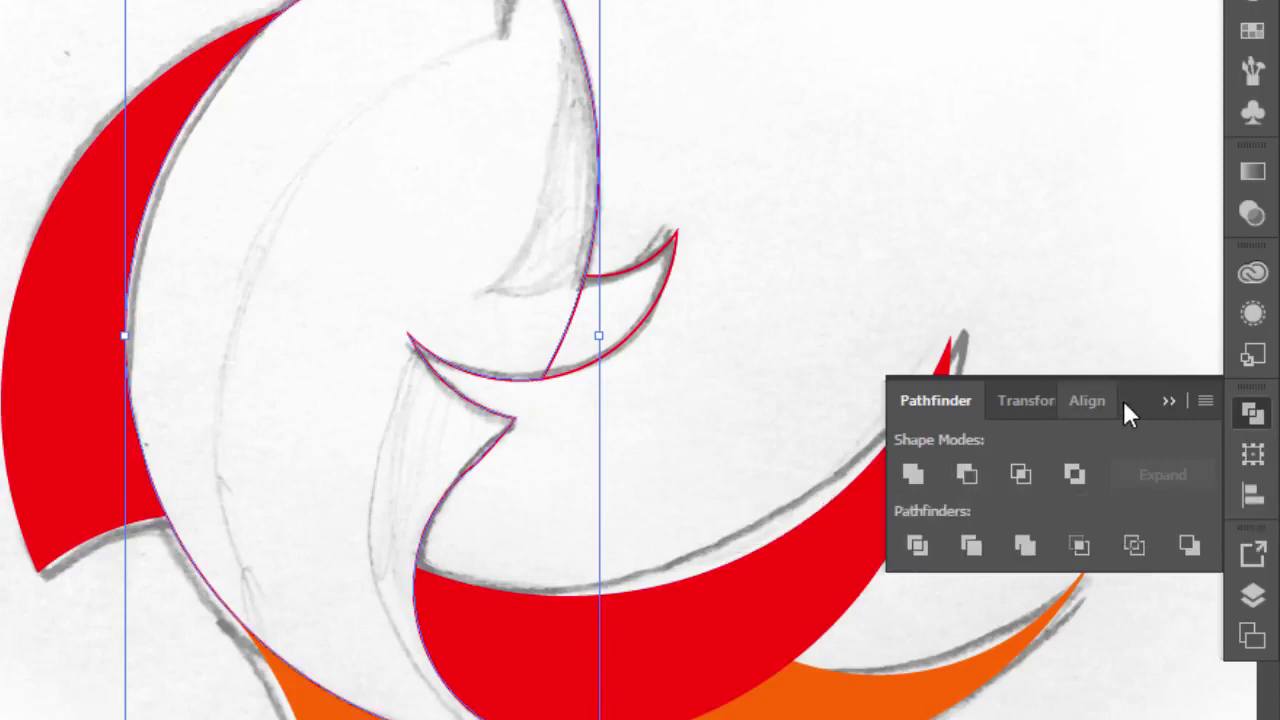
click(1166, 399)
click(790, 309)
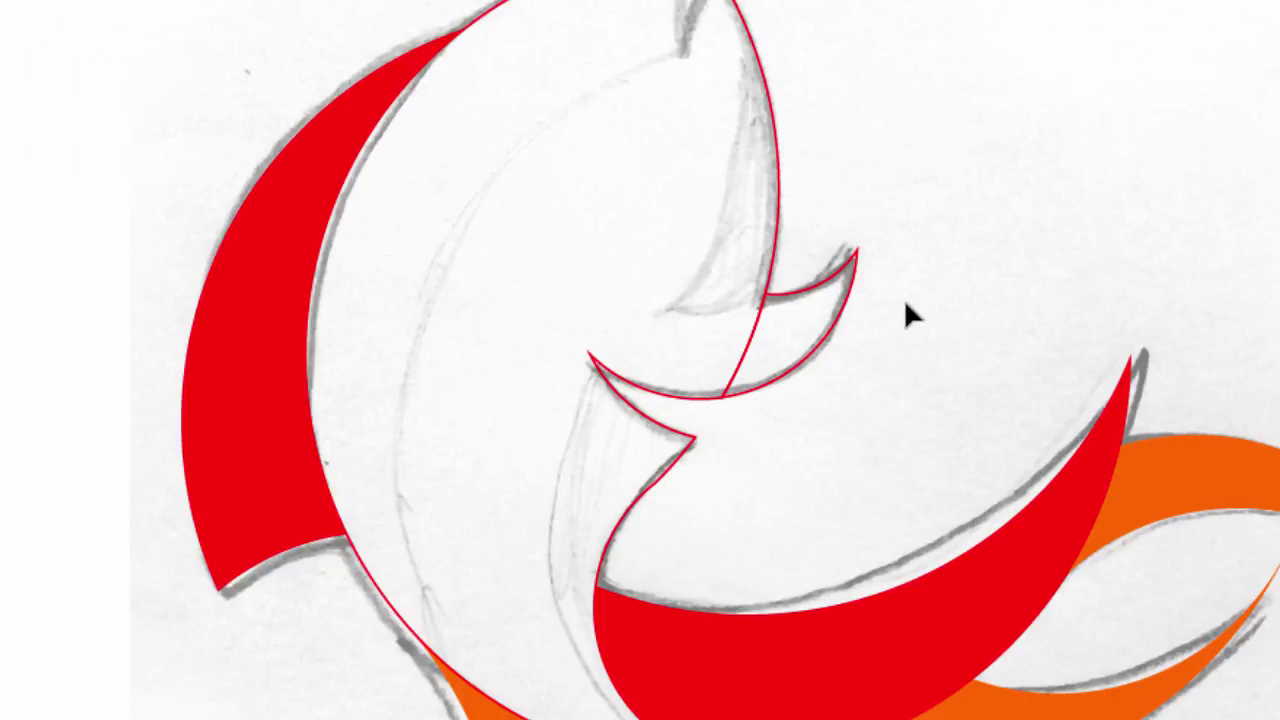
- Unite the small front fin with the fish body using Pathfinder
drag(916, 235, 750, 348)
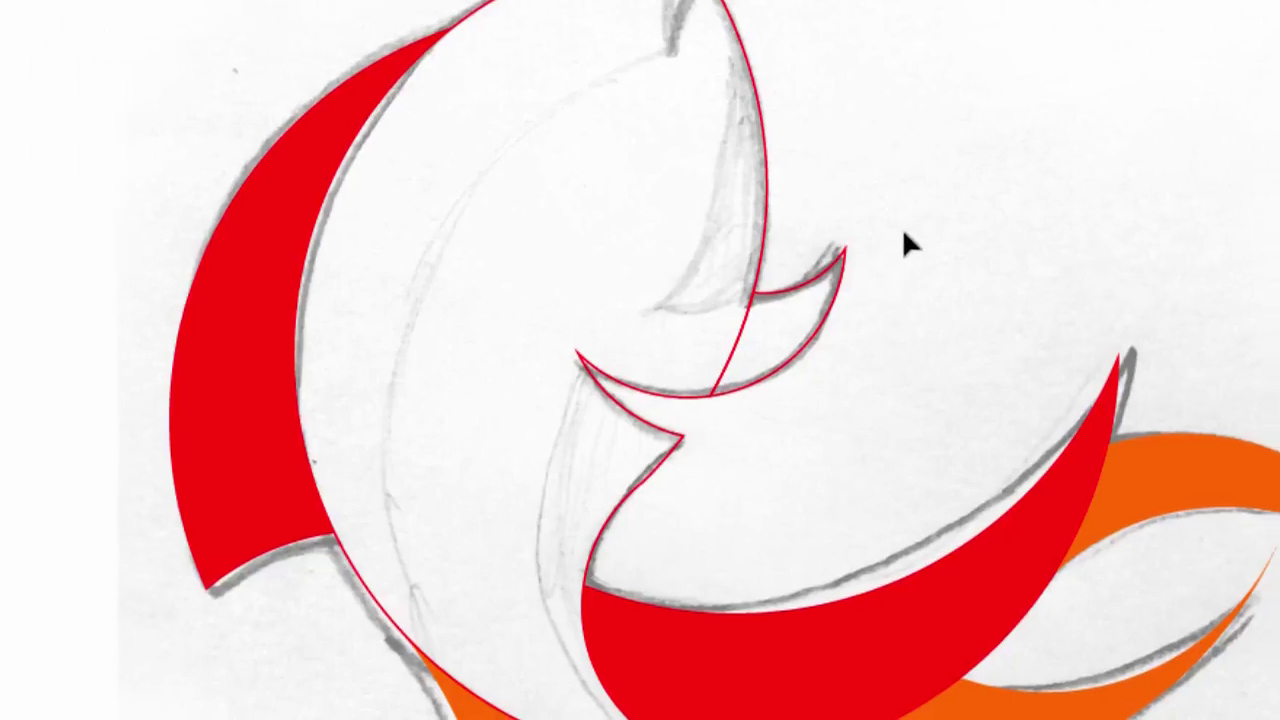
click(1253, 412)
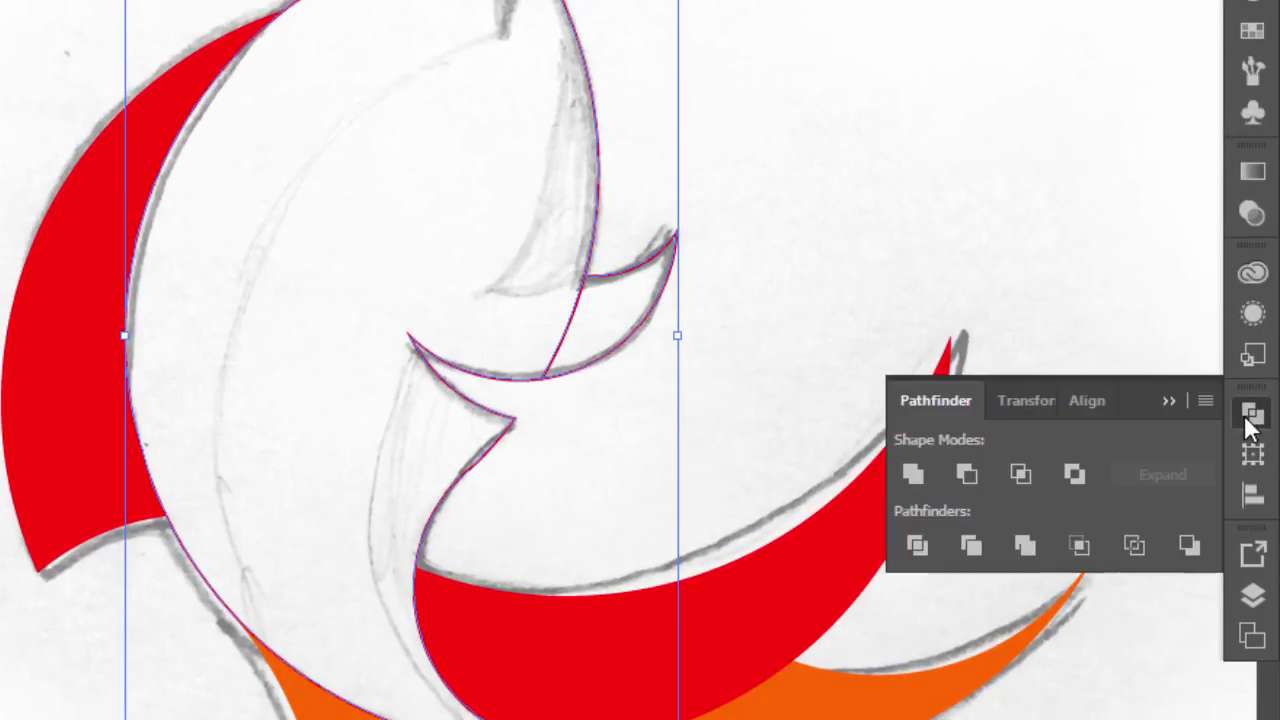
click(976, 467)
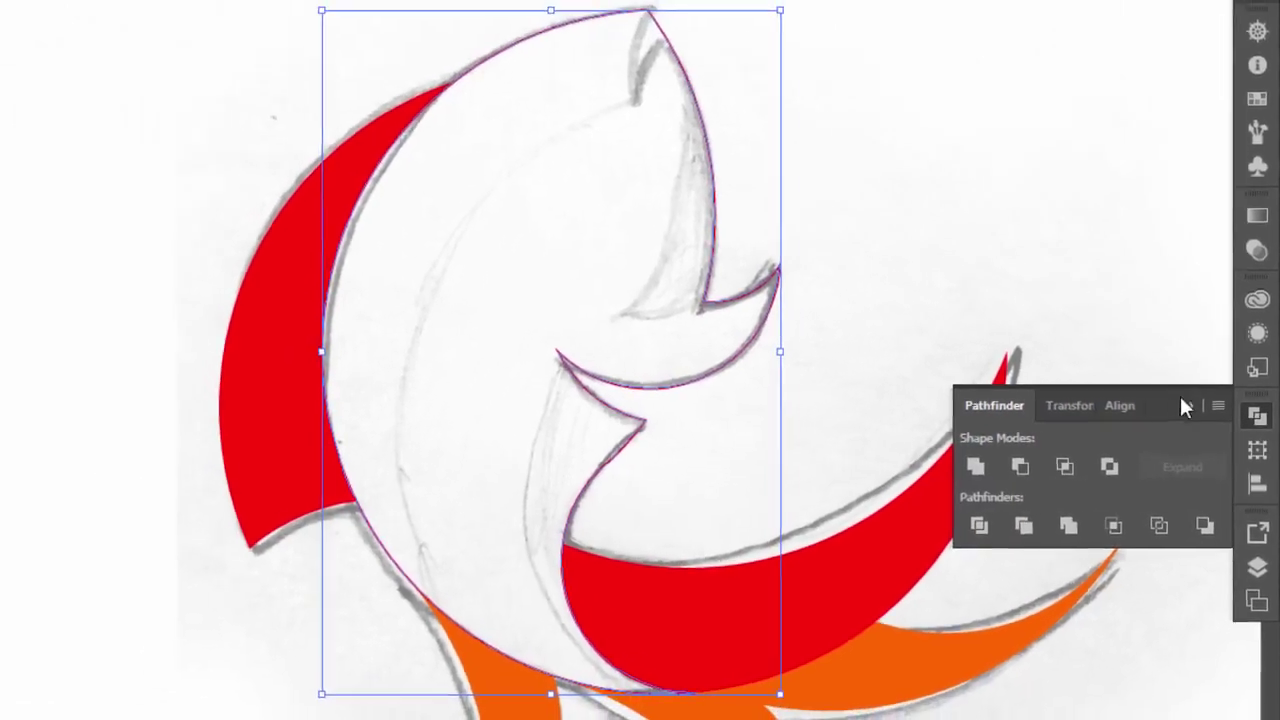
click(1181, 404)
click(1000, 320)
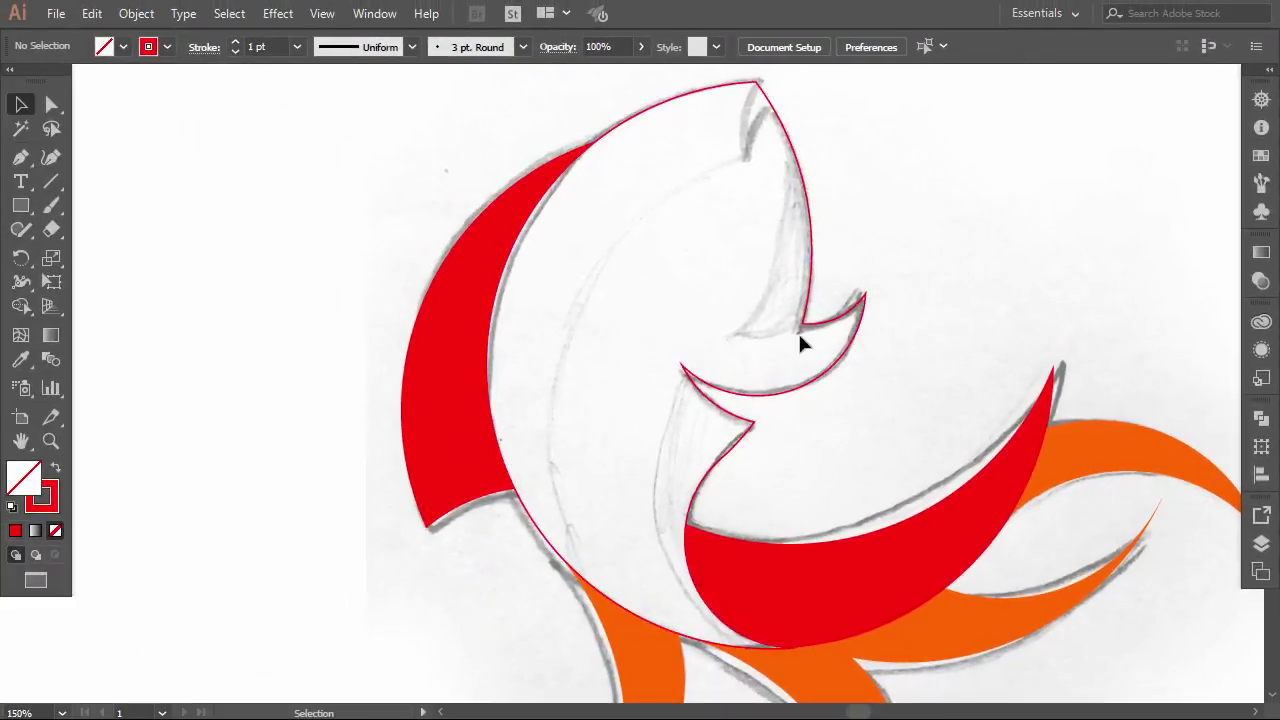
- Swap the fish body's fill and stroke so it has a solid red fill and no outline
scroll(917, 319, down, 1)
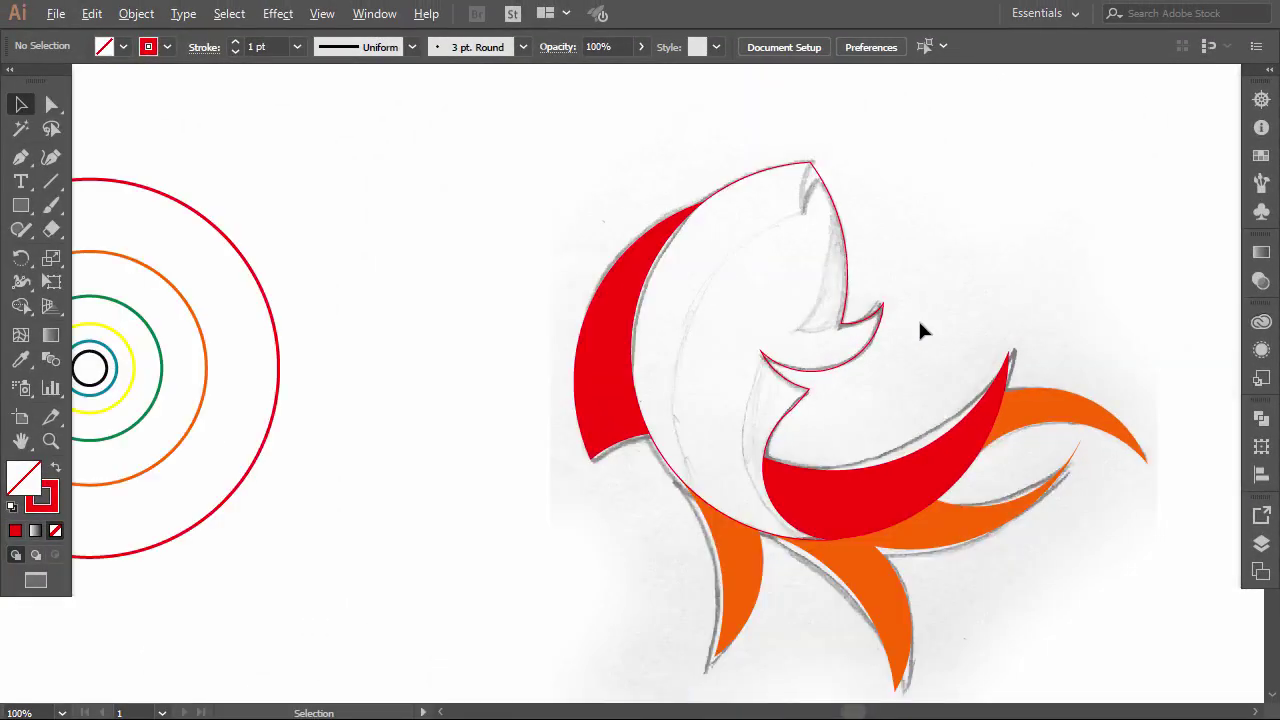
scroll(930, 323, down, 1)
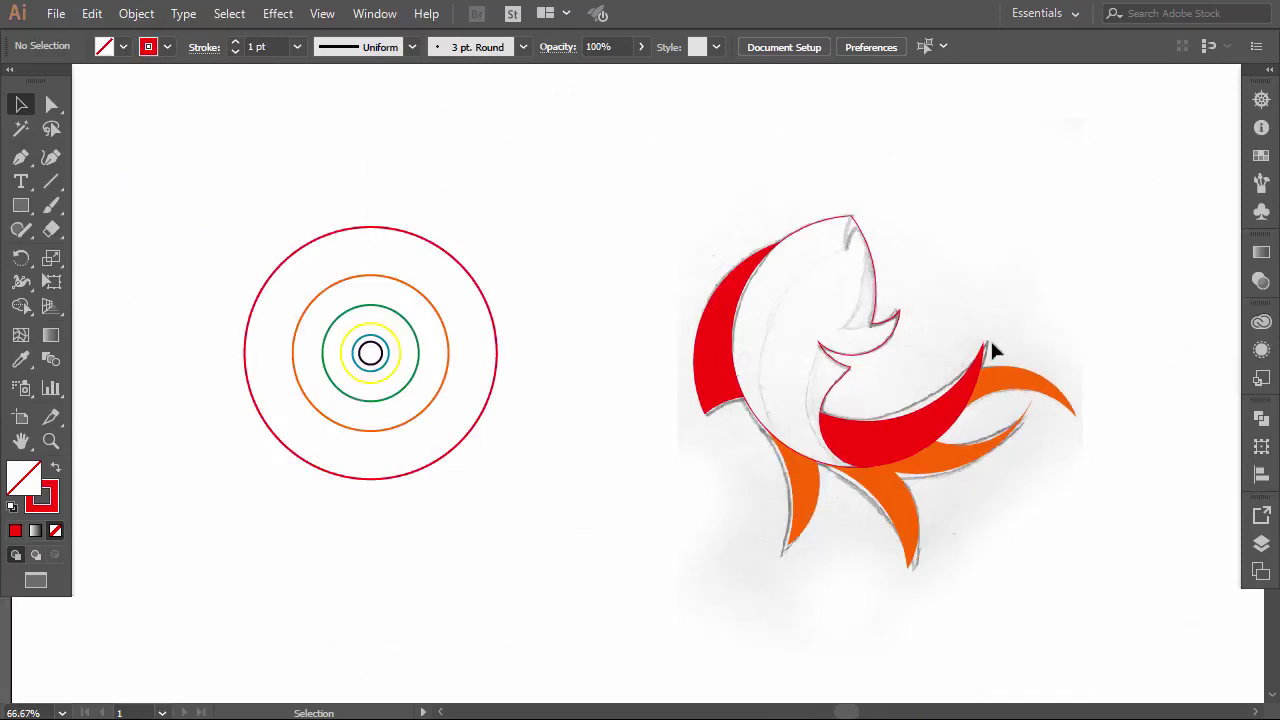
click(878, 283)
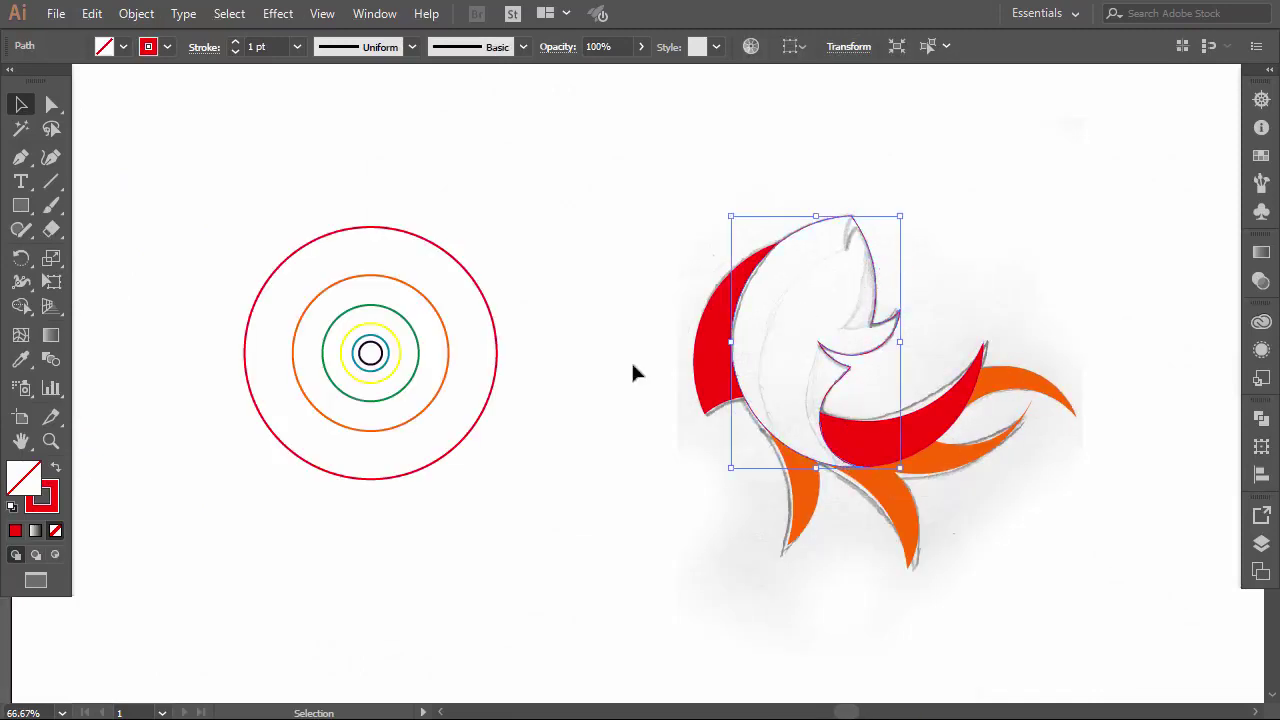
click(57, 470)
click(526, 522)
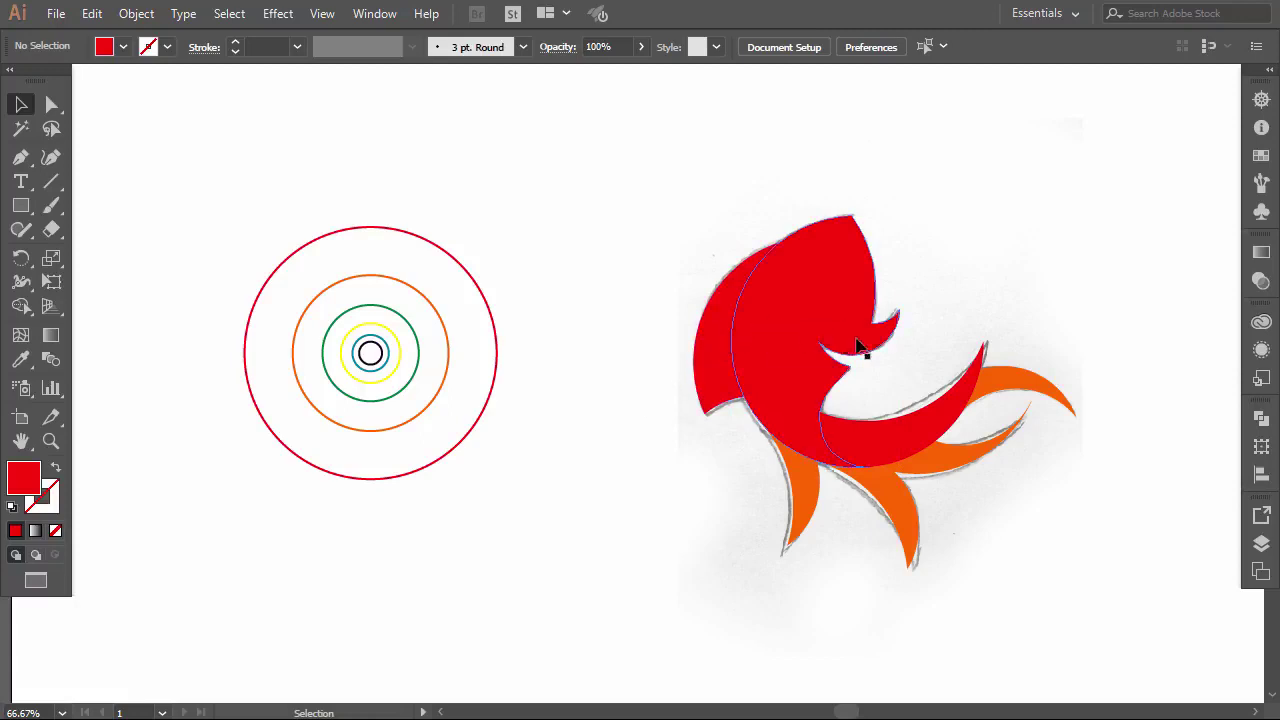
- Match the tail and lower fins to the body's red fill, and convert them together with the body to red outlines without fill
click(745, 350)
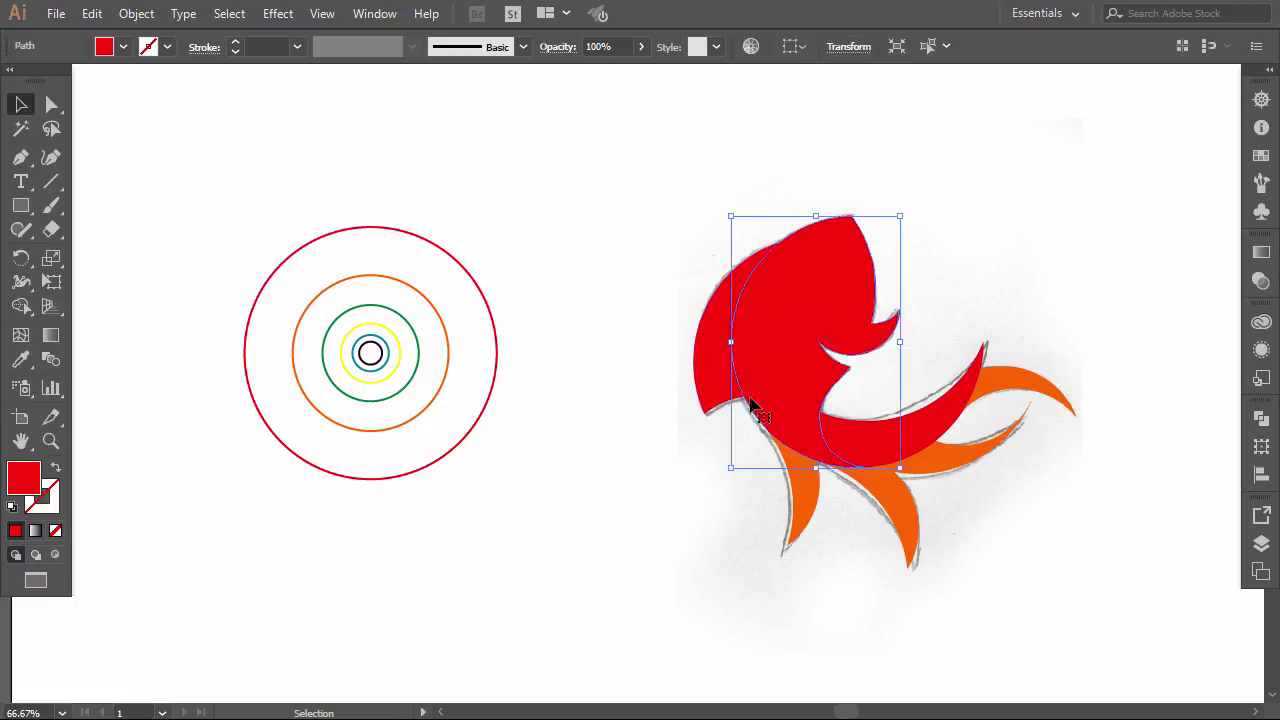
drag(824, 541, 800, 550)
click(21, 358)
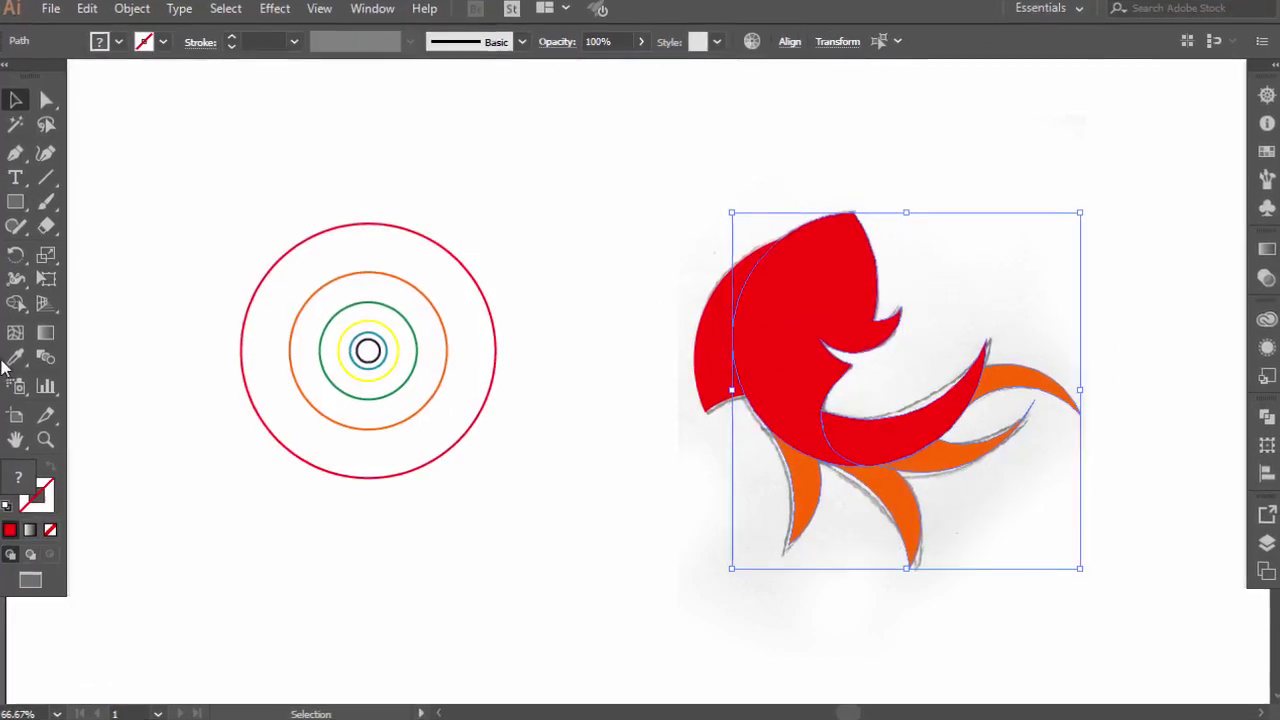
click(815, 330)
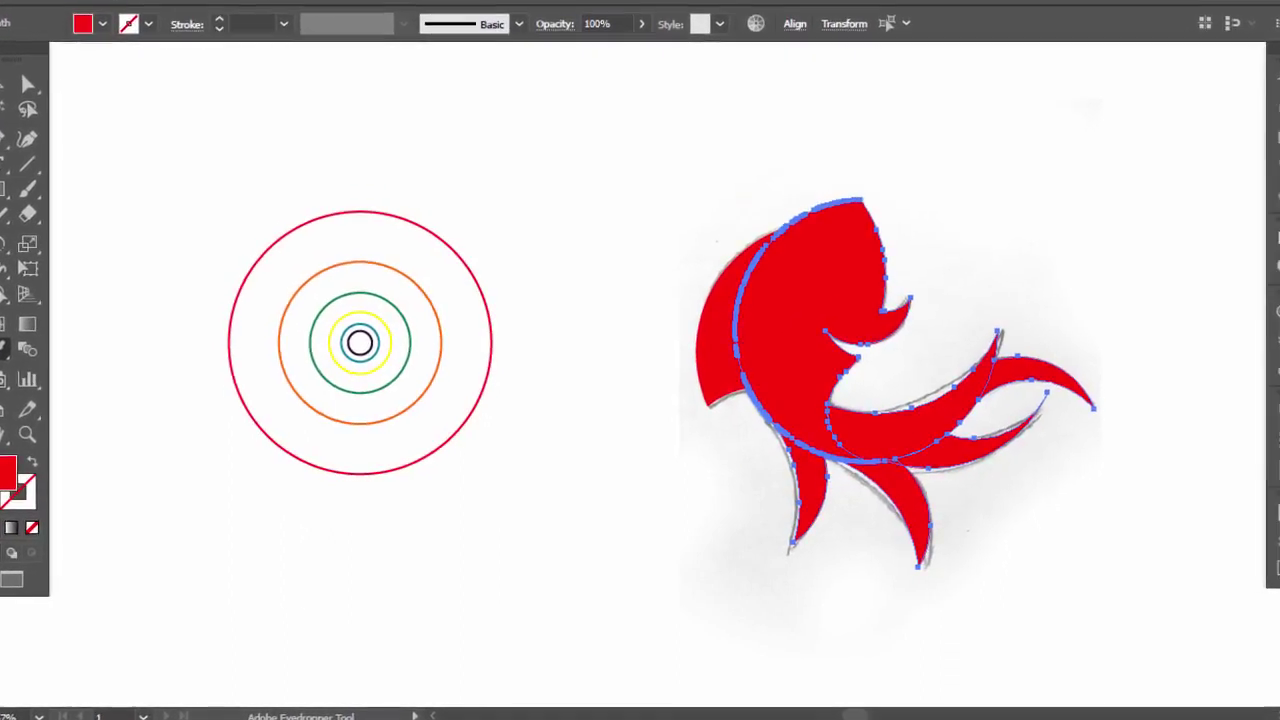
click(23, 463)
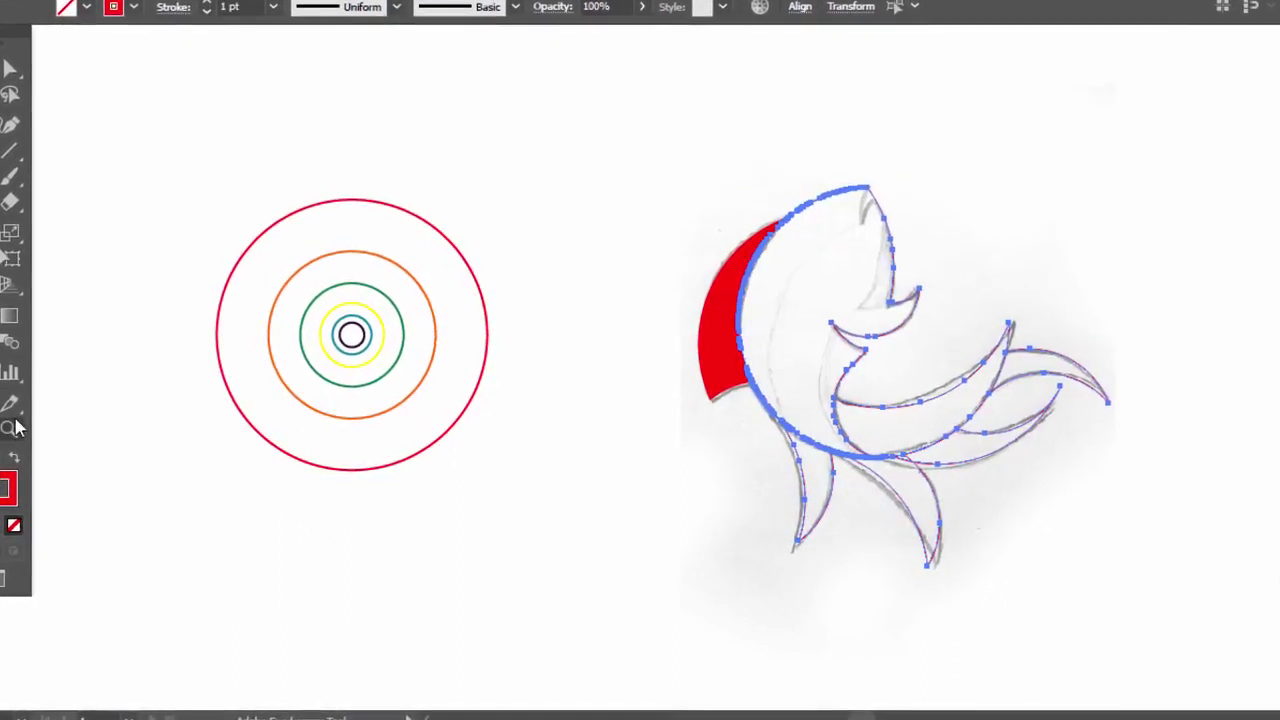
click(512, 168)
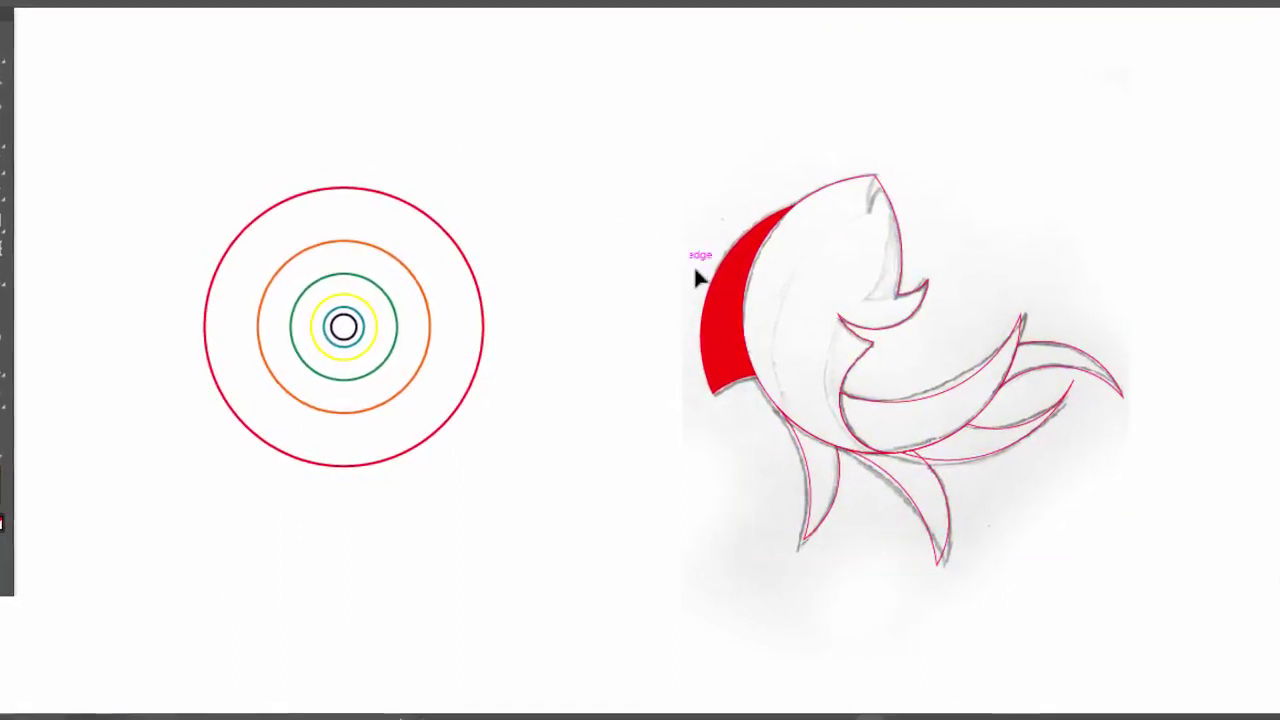
- Convert the large filled back fin to a red outline without fill
click(718, 296)
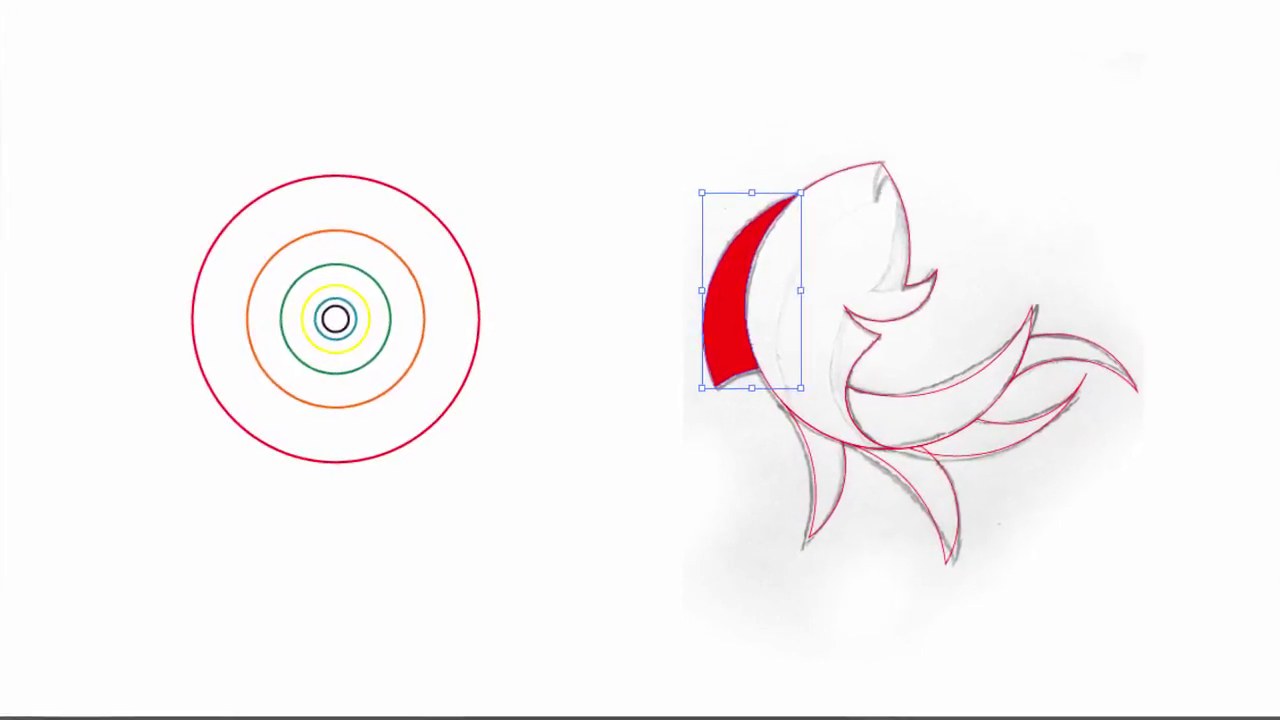
key(shift+x)
click(654, 467)
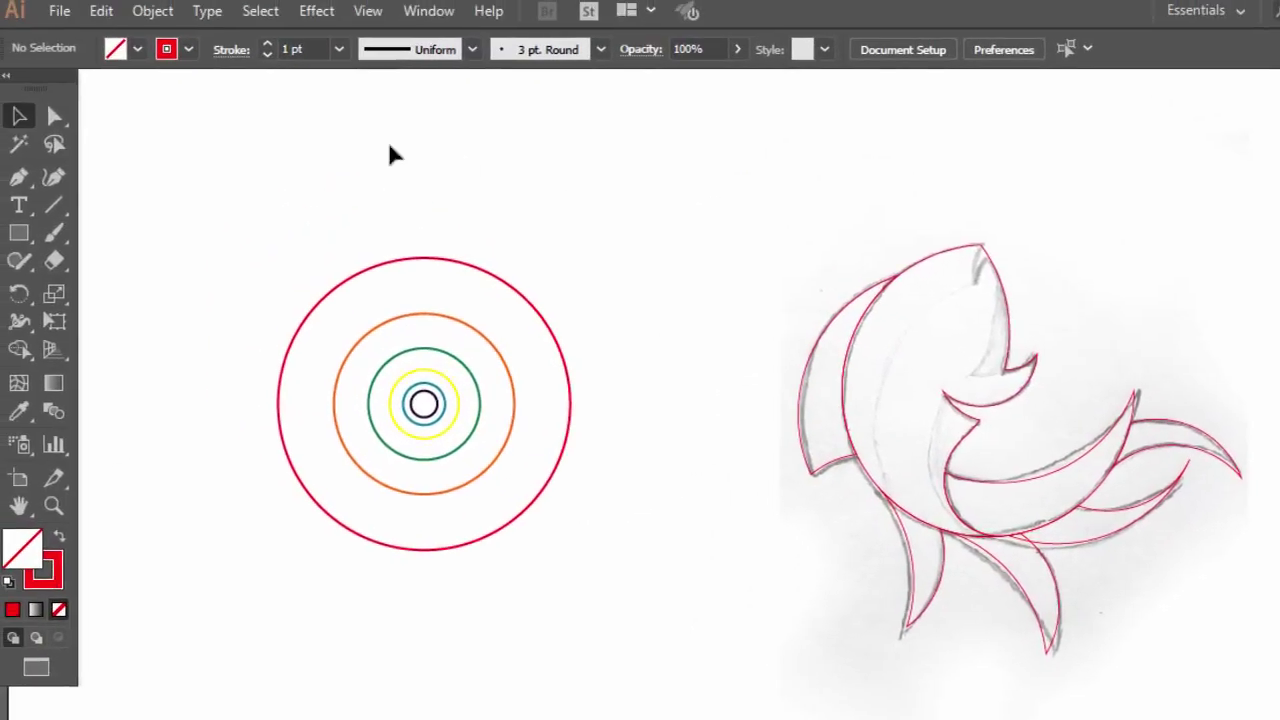
- Unlock the sketch image, move it away from the fish outlines and delete it
click(158, 16)
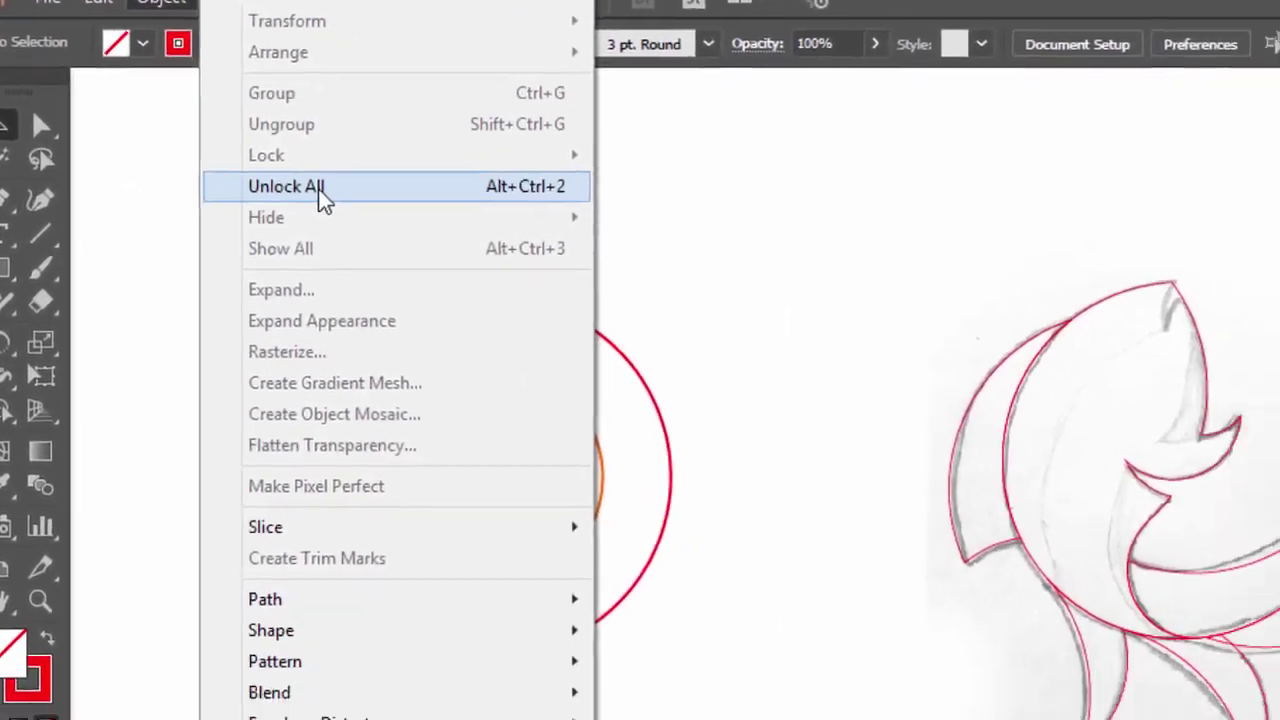
click(260, 171)
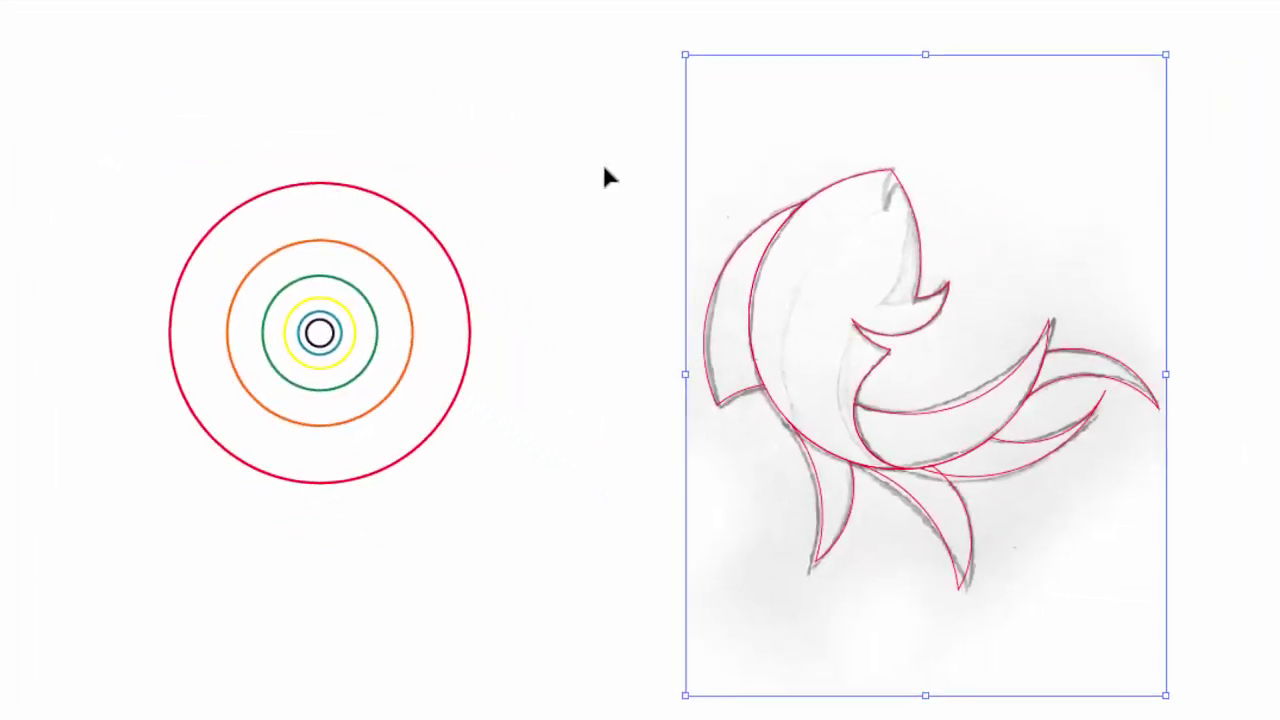
drag(728, 177, 526, 163)
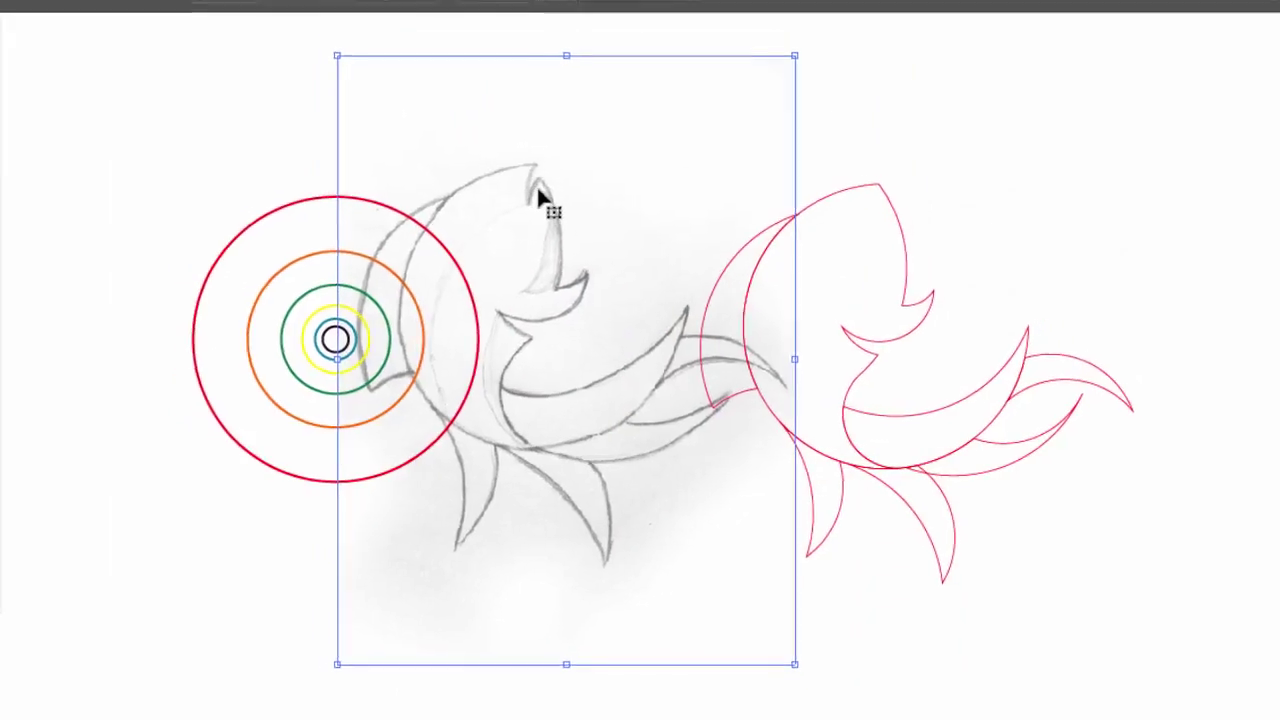
key(Delete)
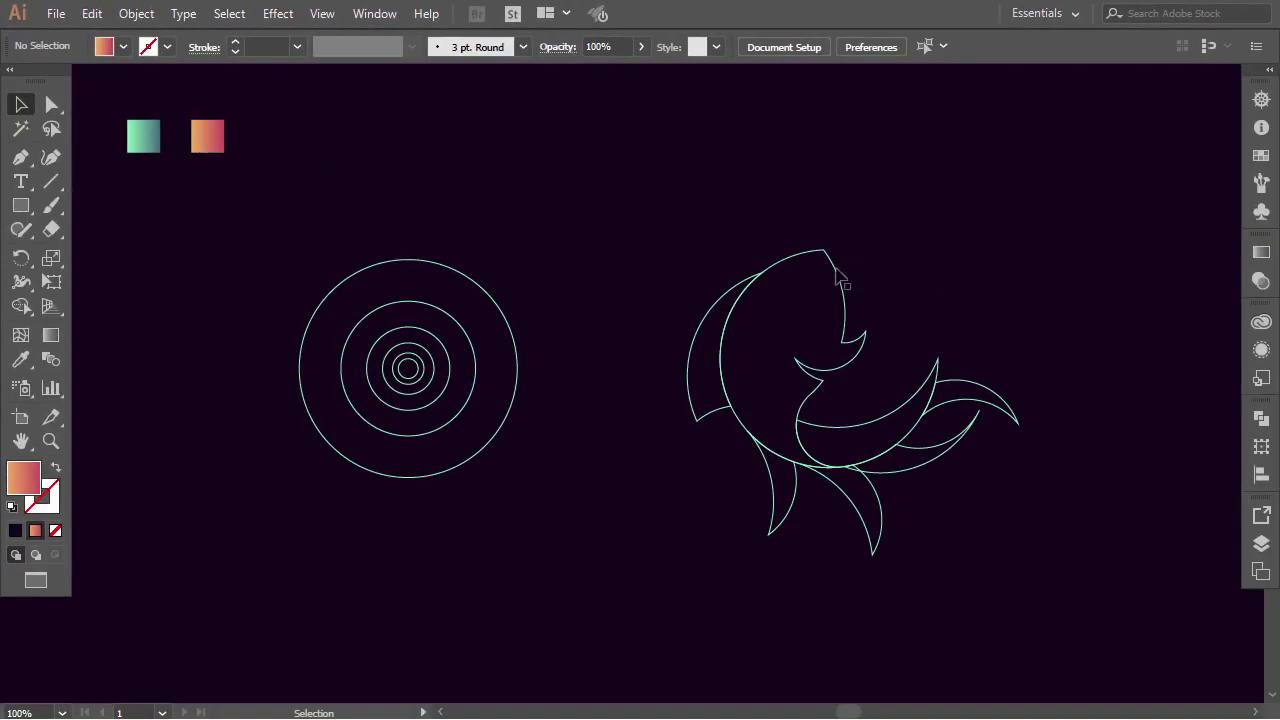
- Try the orange-red gradient sample on the fish body, and replace it with the green gradient sample
click(846, 288)
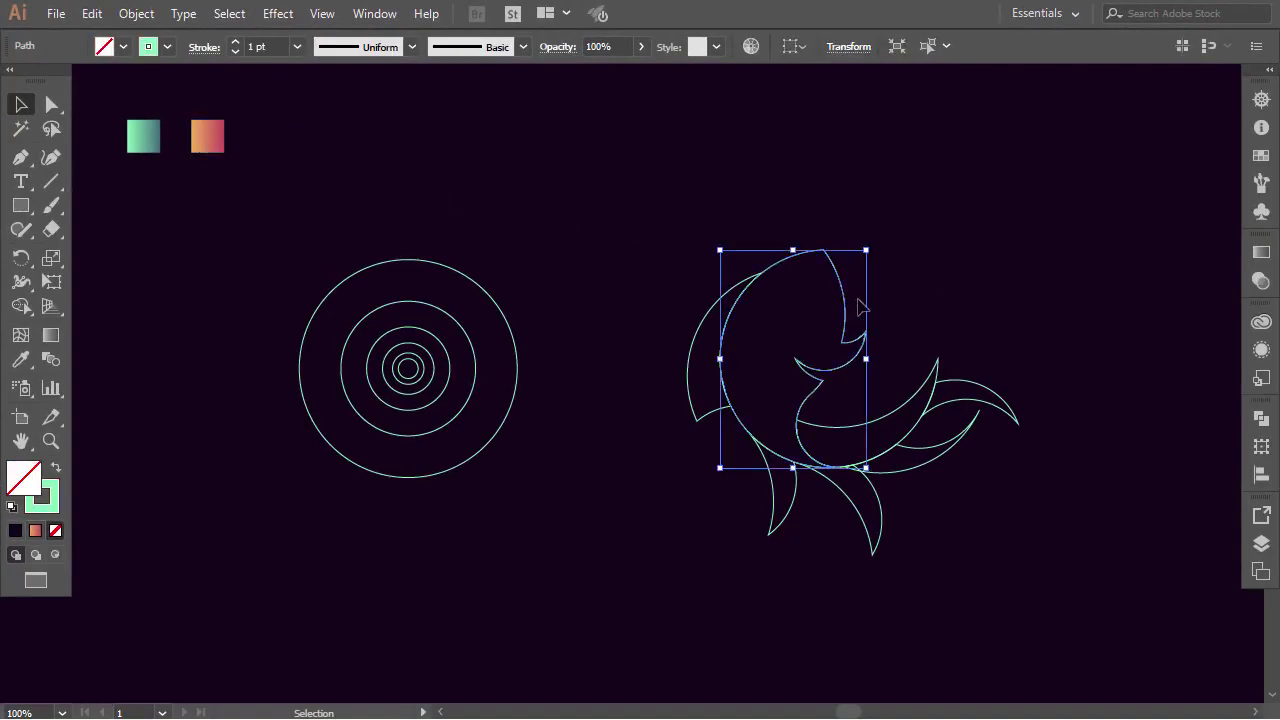
click(24, 361)
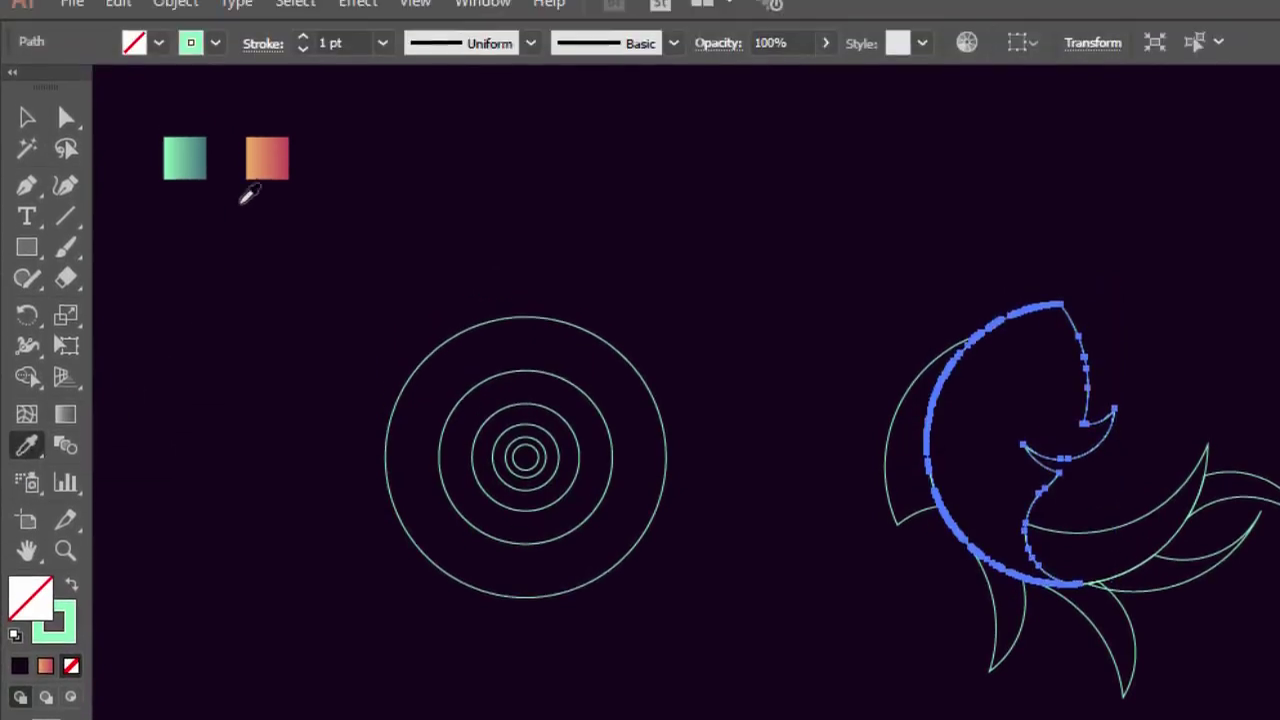
click(279, 173)
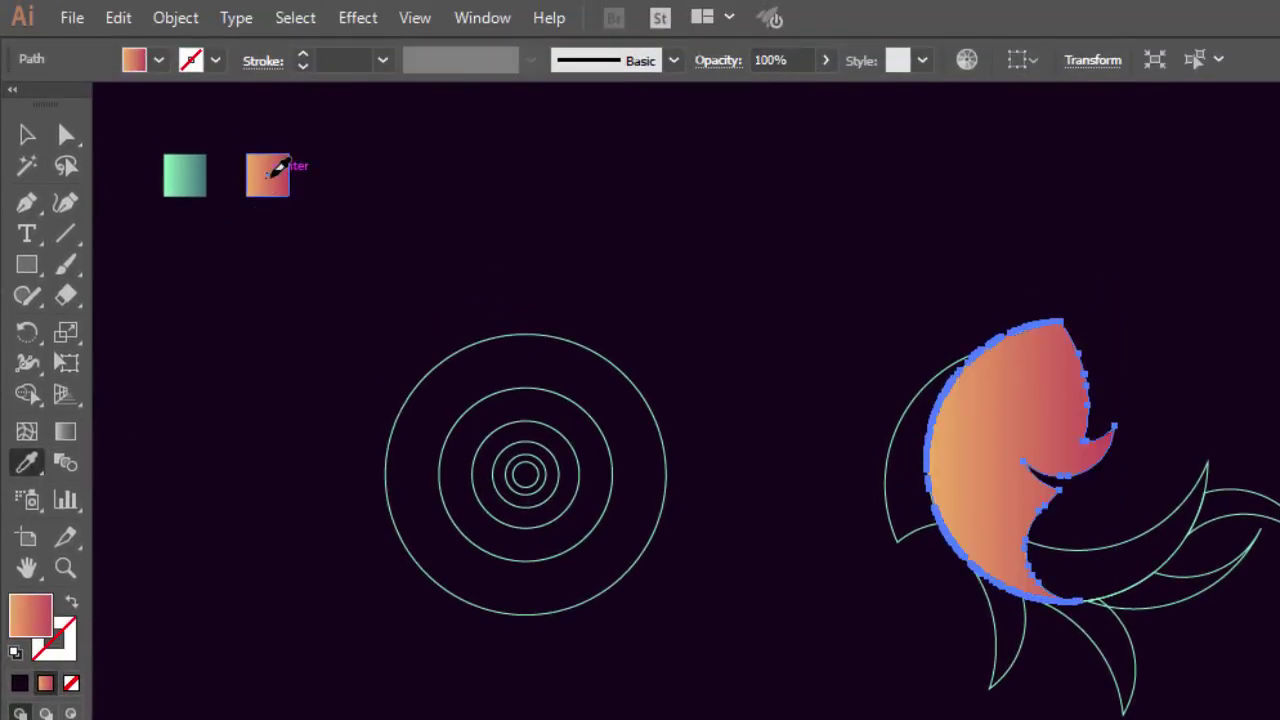
click(196, 176)
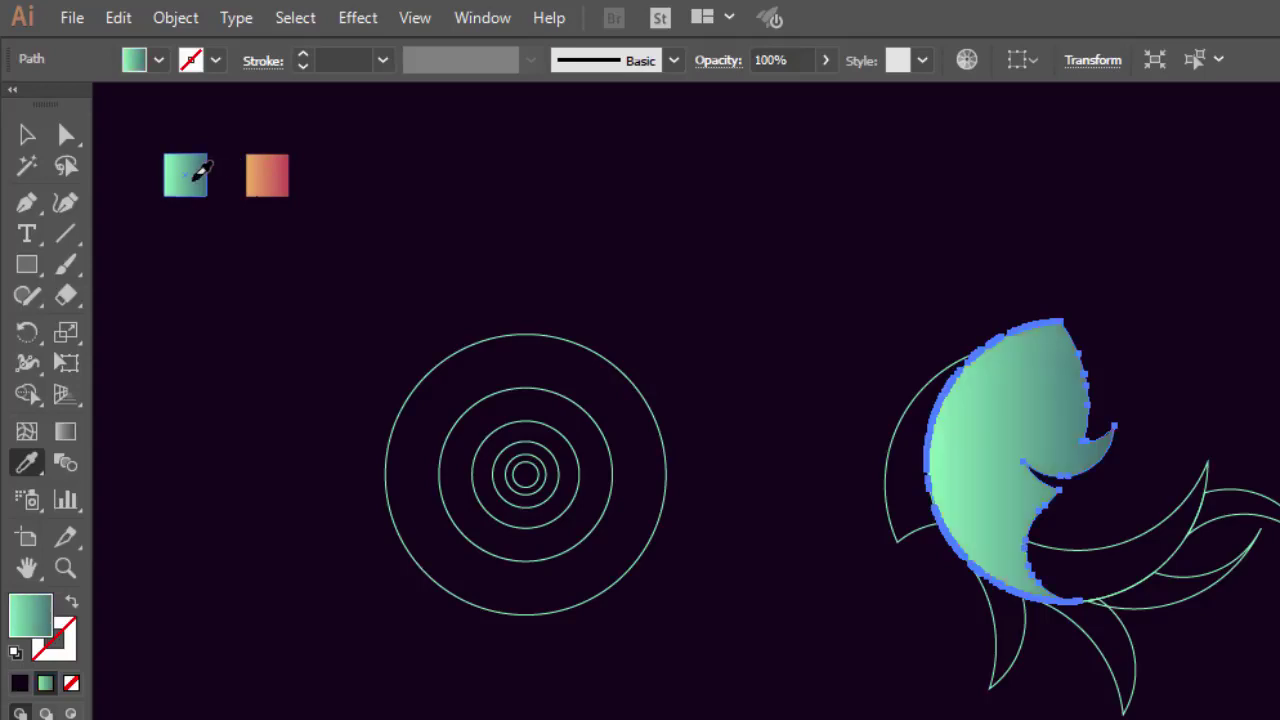
click(27, 134)
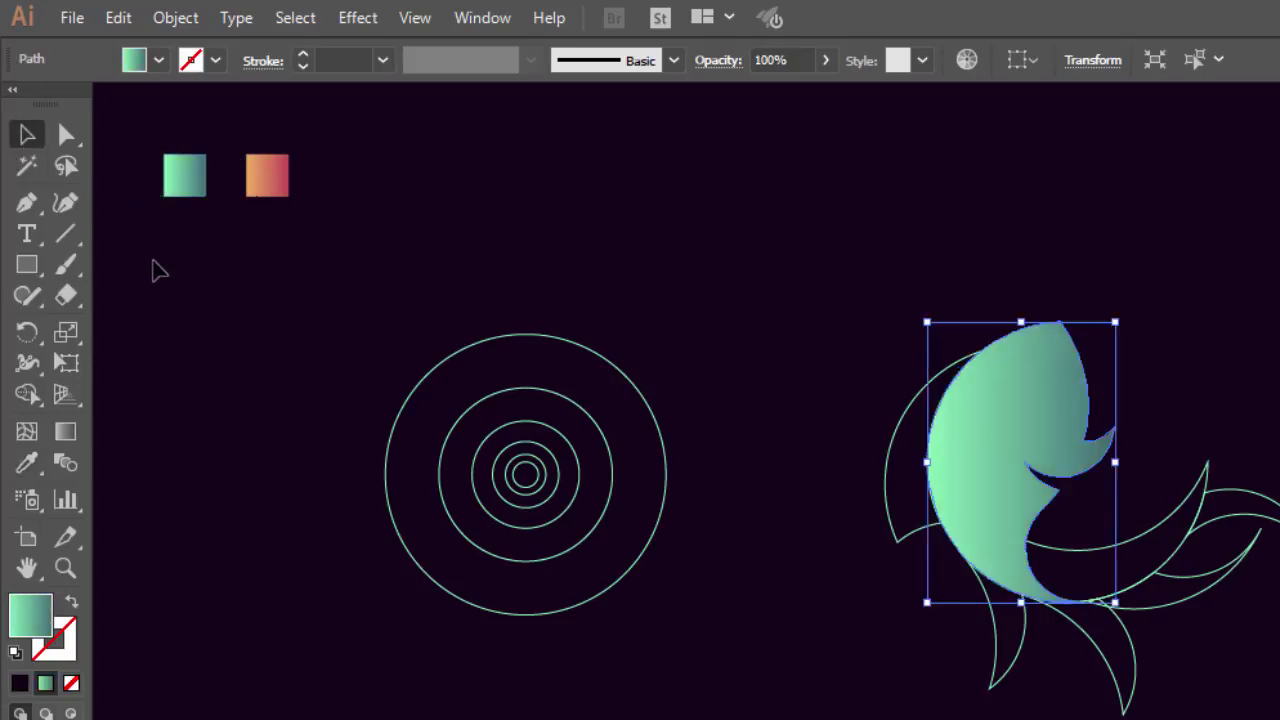
click(210, 320)
- Redraw the fish body's green gradient almost horizontally, from light at its left edge to dark near its right side, and deselect the body
click(984, 448)
click(65, 431)
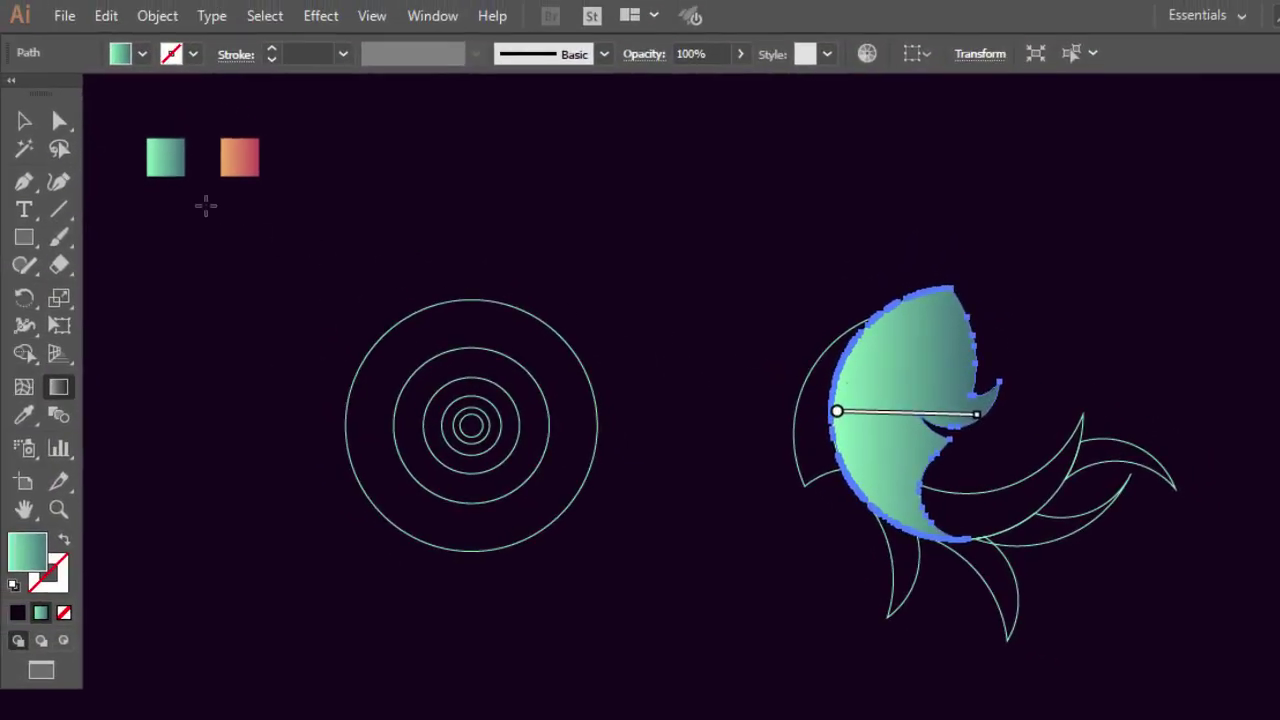
click(24, 120)
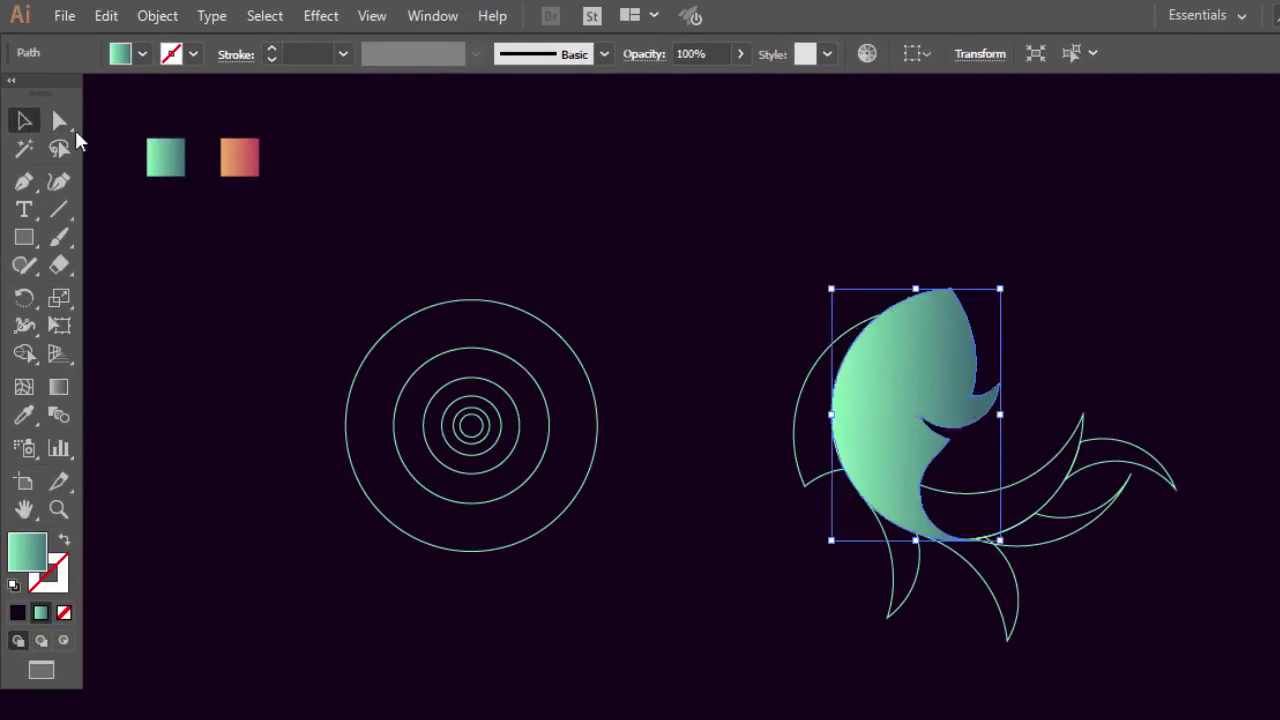
click(606, 246)
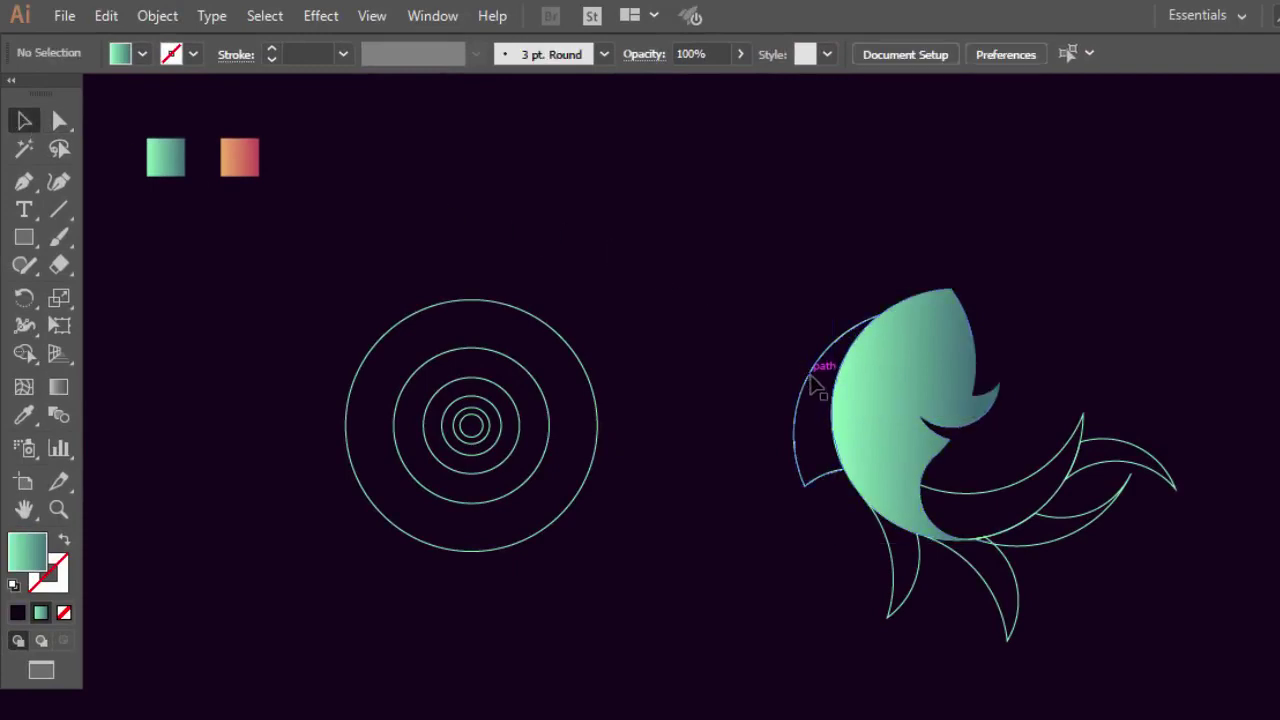
- Fill the back fin with the orange-red gradient sample and shorten its gradient to run horizontally from the fin's outer edge to the body
click(812, 370)
click(26, 417)
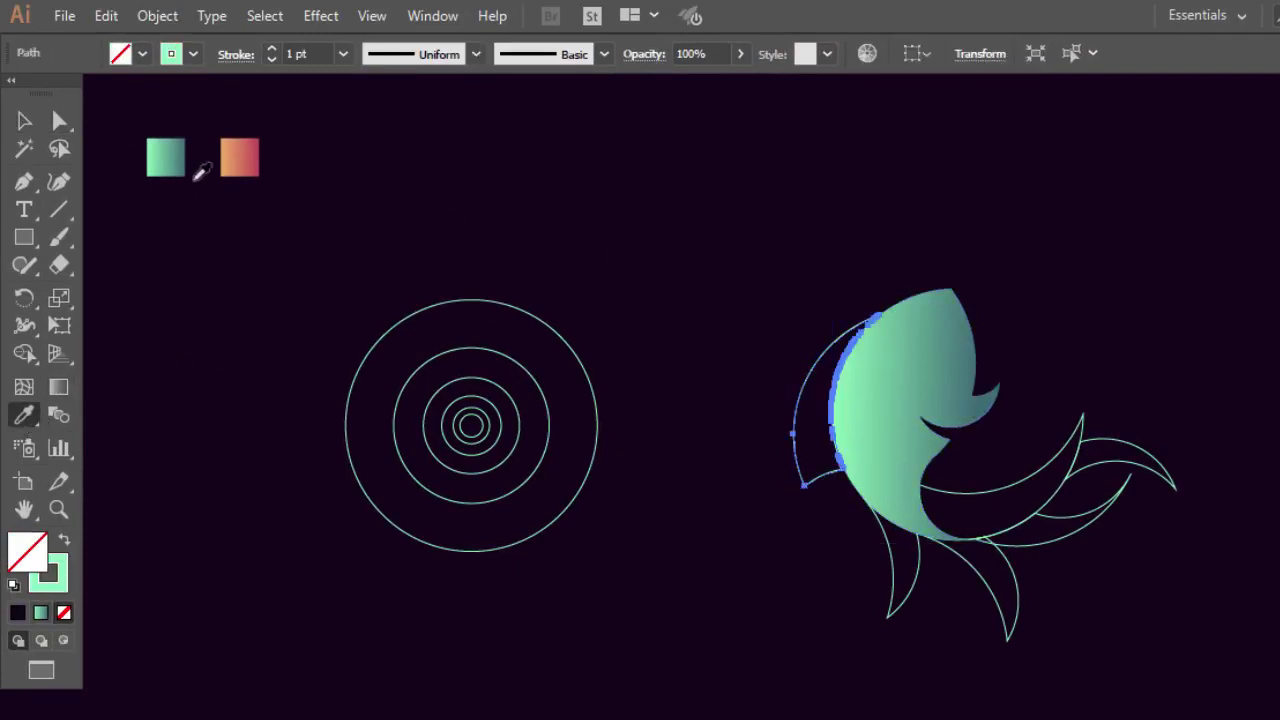
click(238, 150)
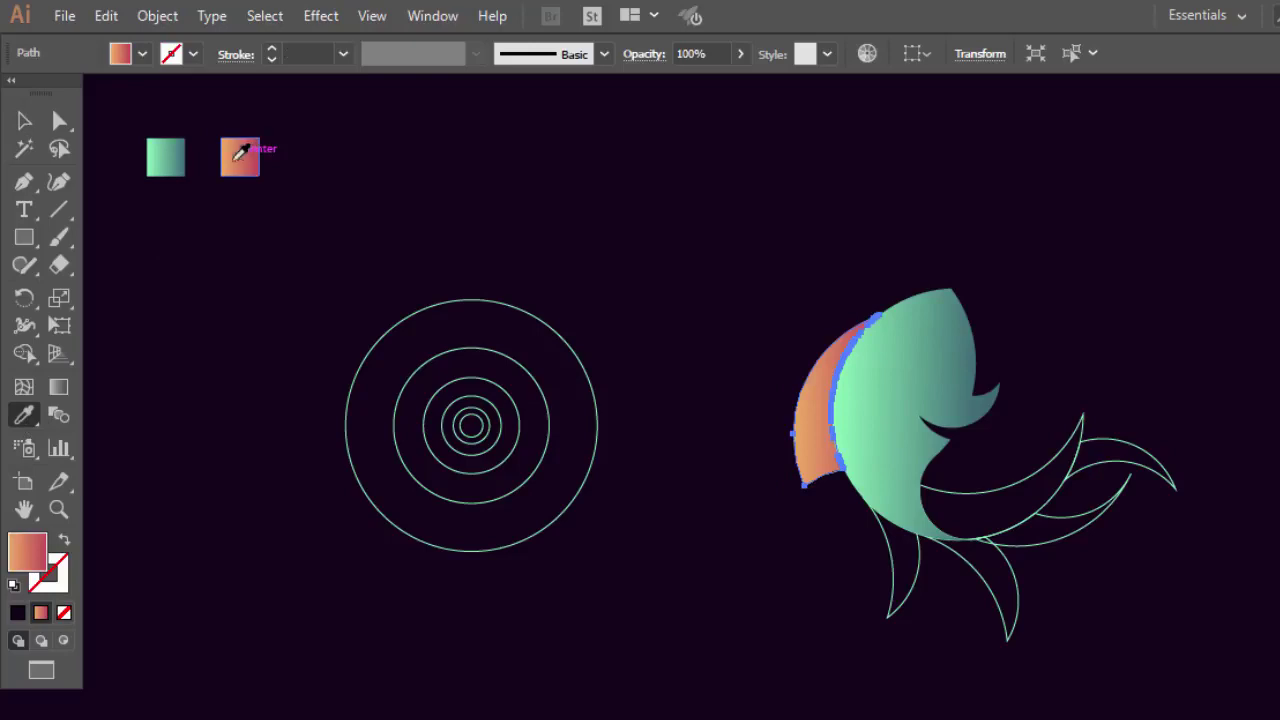
click(58, 392)
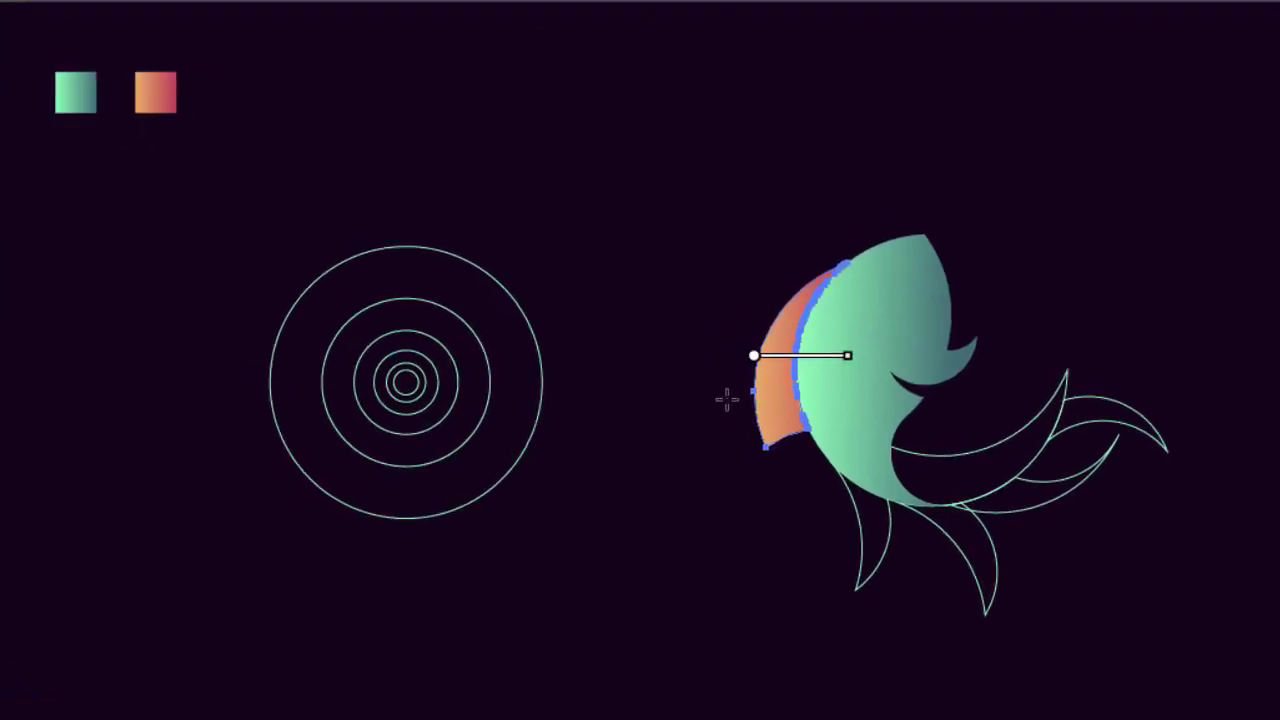
drag(738, 384, 789, 384)
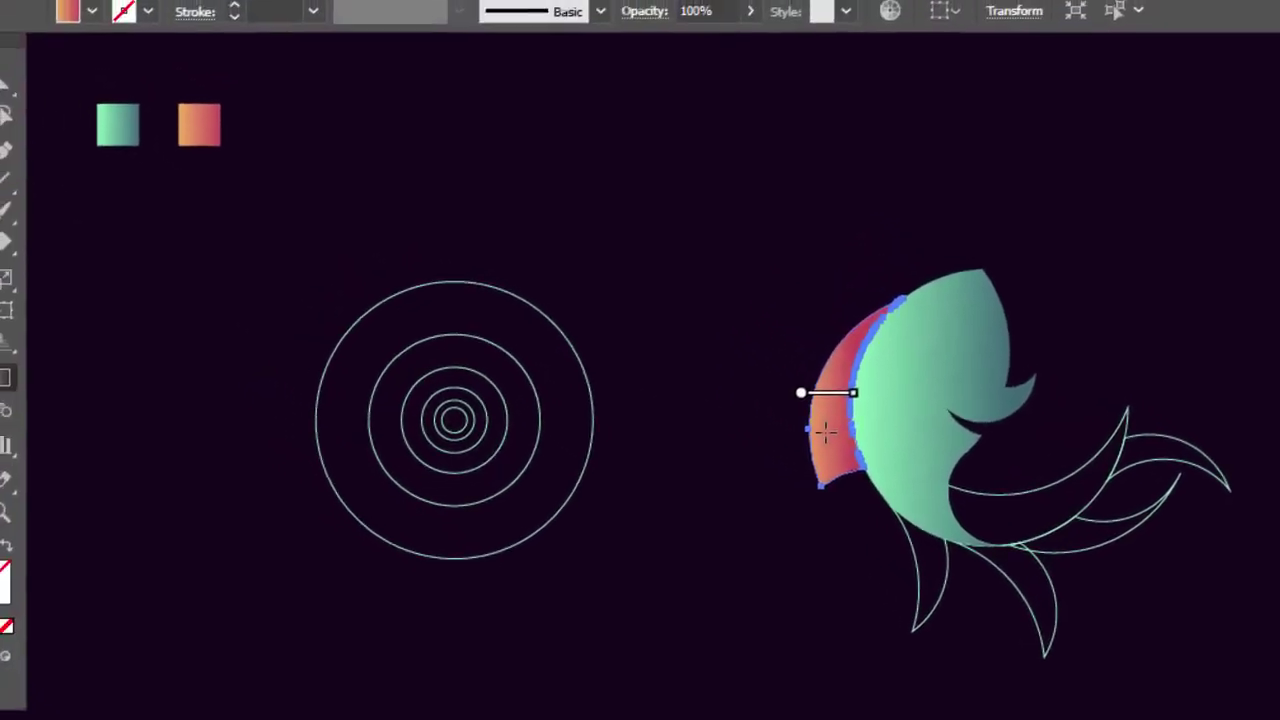
click(22, 133)
click(206, 286)
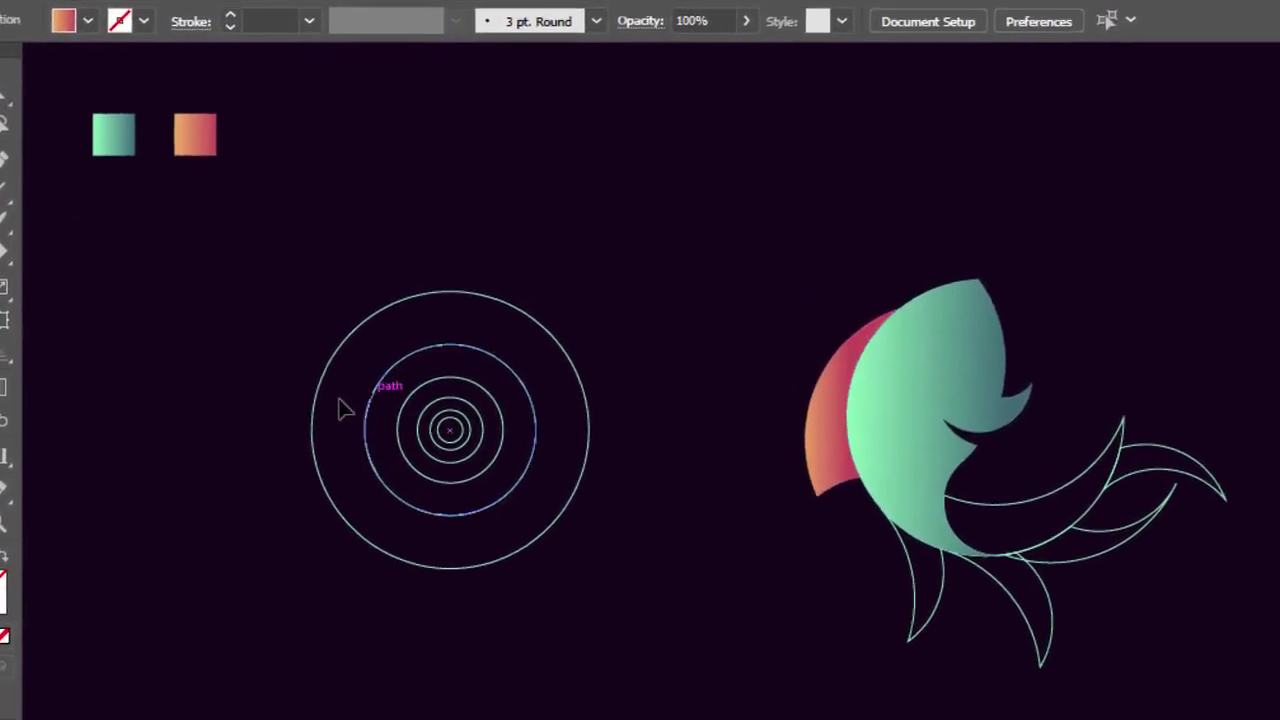
- Select all the tail pieces and both lower fins together and fill them with the orange-red gradient sample
drag(1038, 330, 850, 452)
shift+click(805, 503)
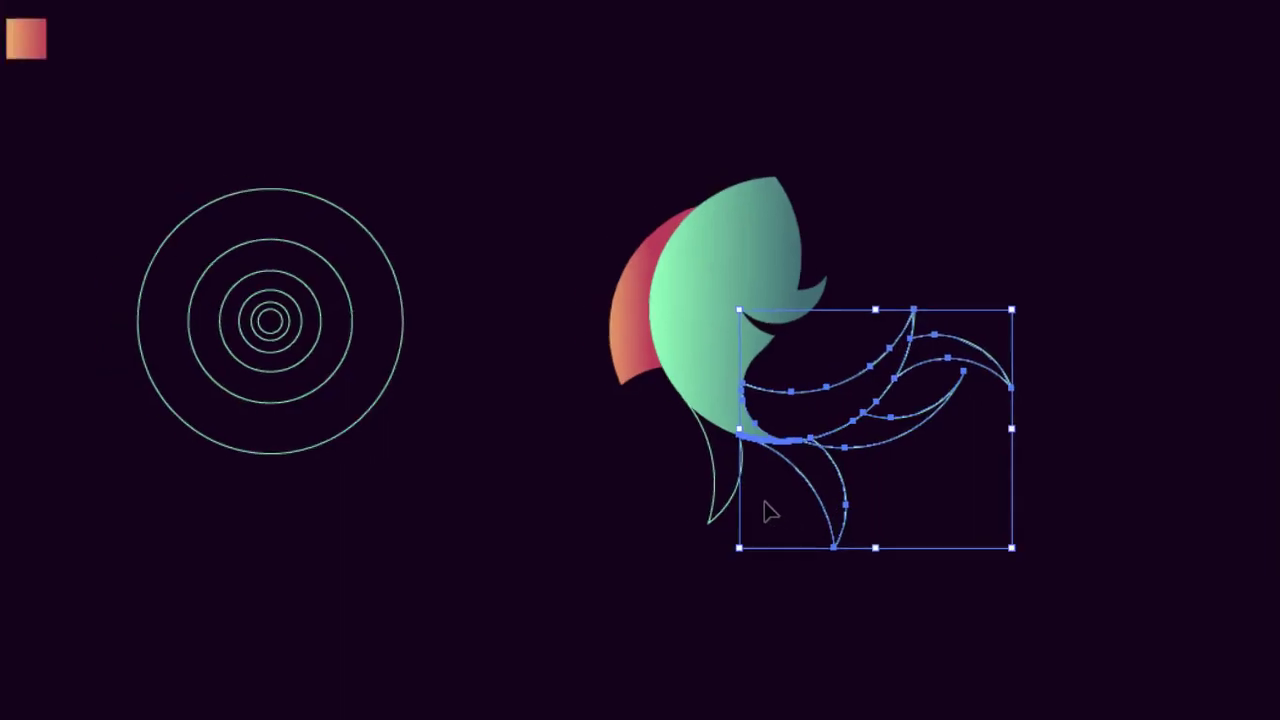
shift+click(688, 497)
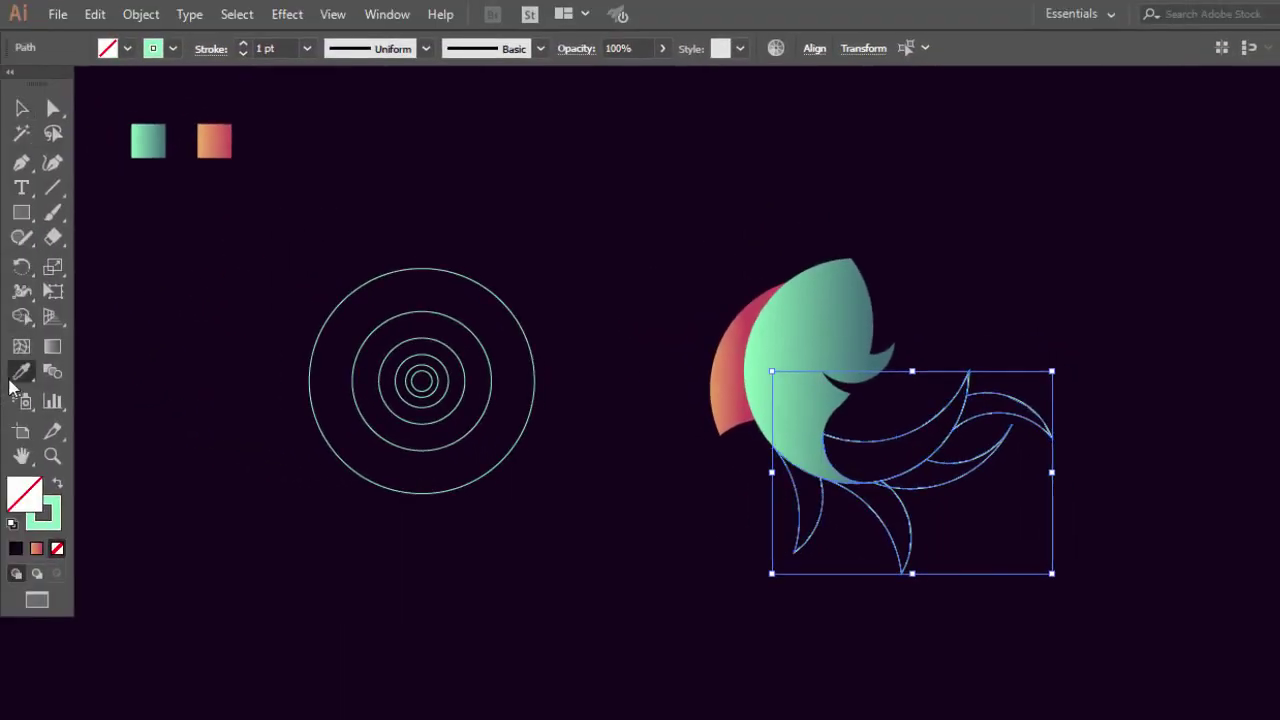
click(21, 371)
click(215, 142)
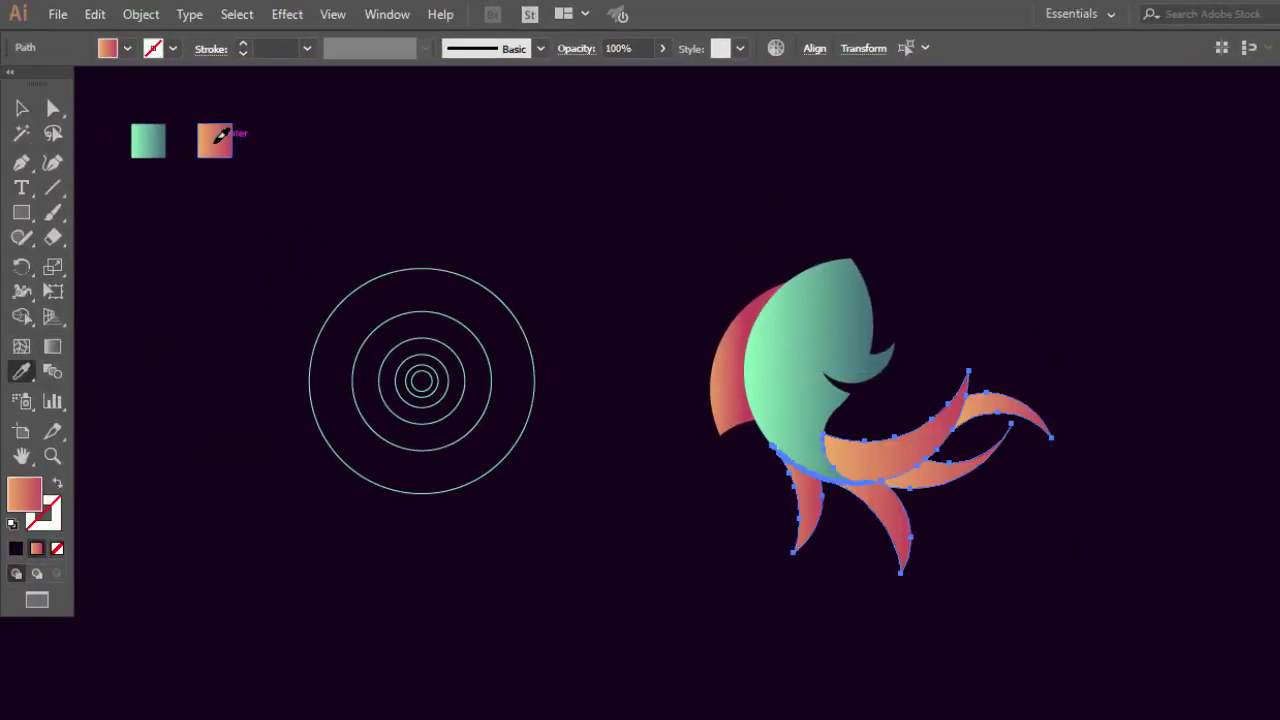